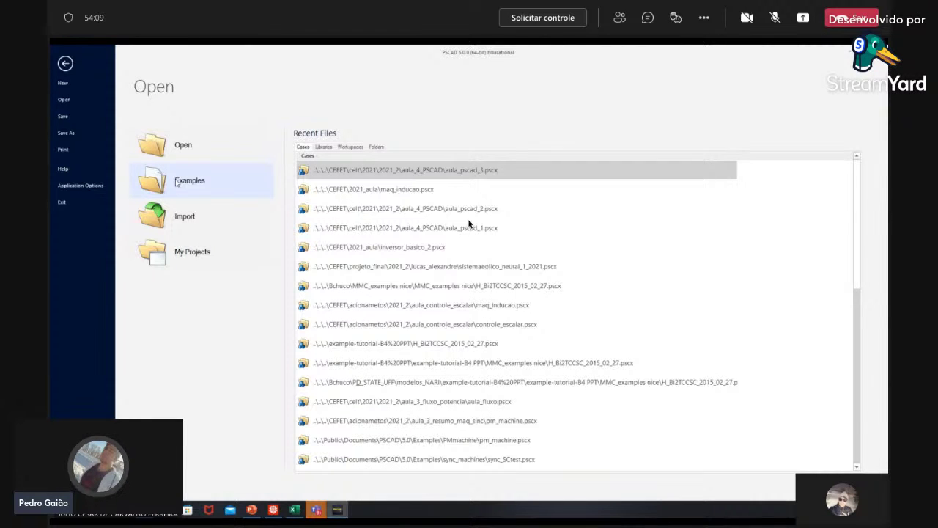
Step: Open the PSCAD Examples folder and step through the ActiveFilters, DCMachines, matlab and MMC example folders
{"action": "left_click", "coordinate": [176, 182]}
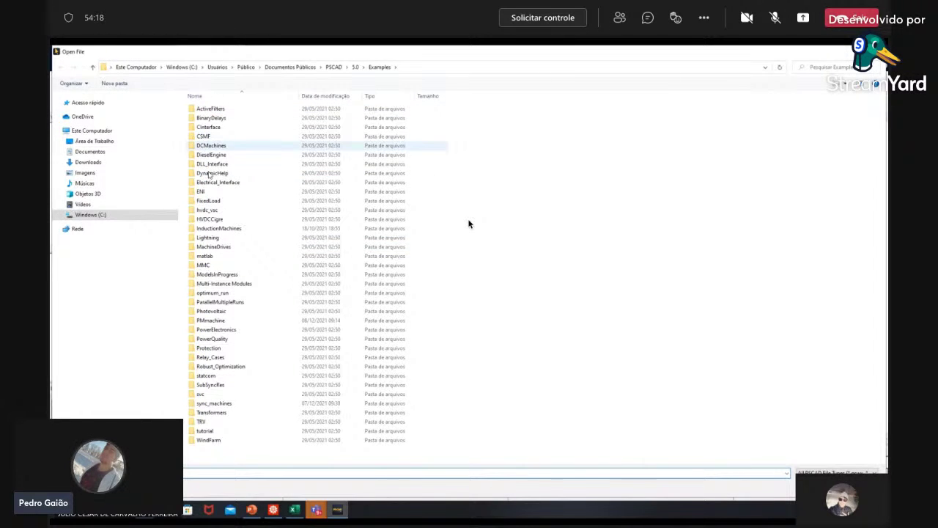
{"action": "left_click", "coordinate": [216, 110]}
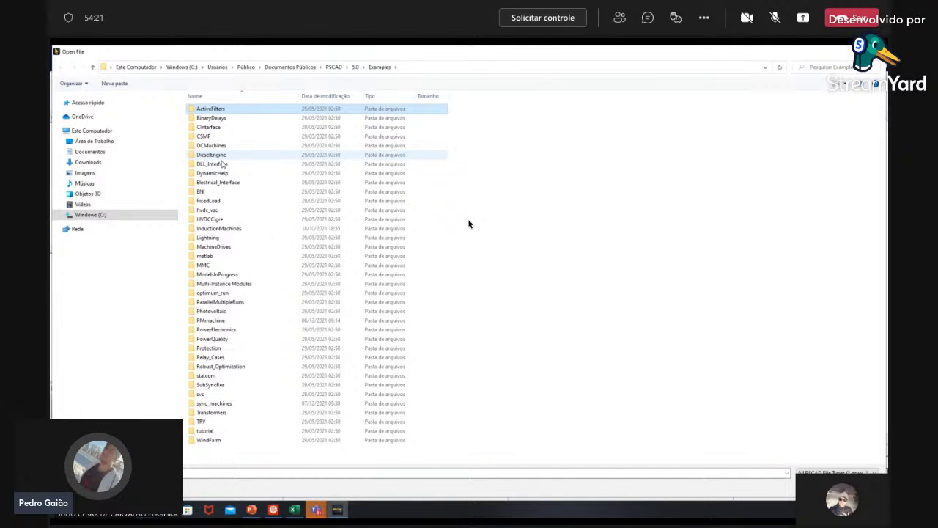
{"action": "key", "text": "d"}
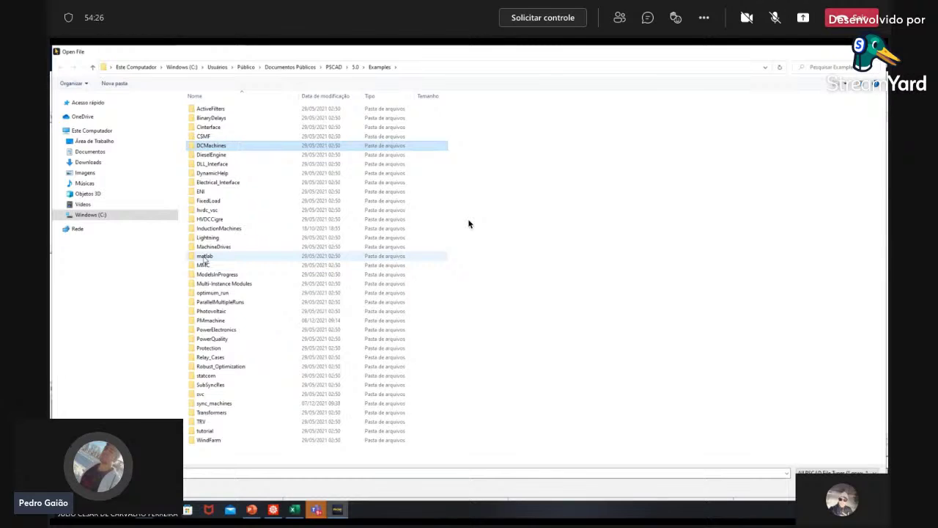
{"action": "left_click", "coordinate": [205, 259]}
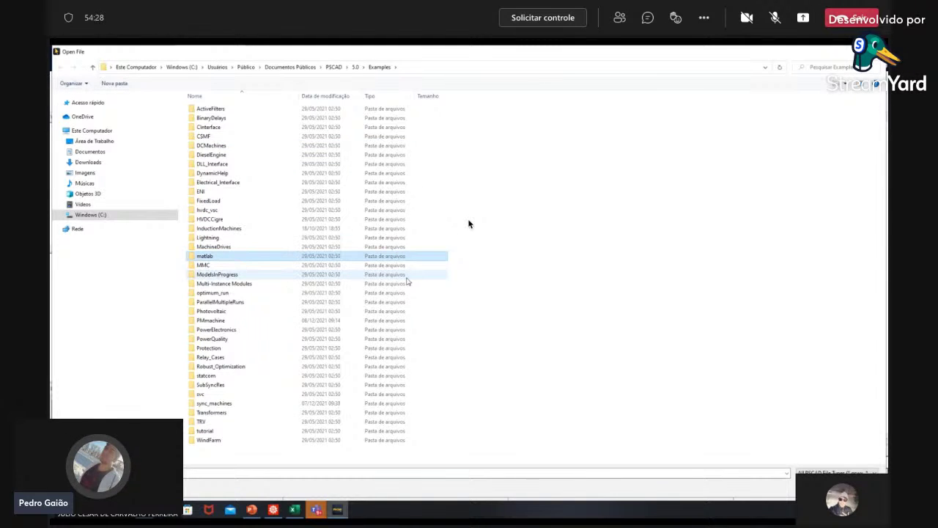
{"action": "left_click", "coordinate": [206, 266]}
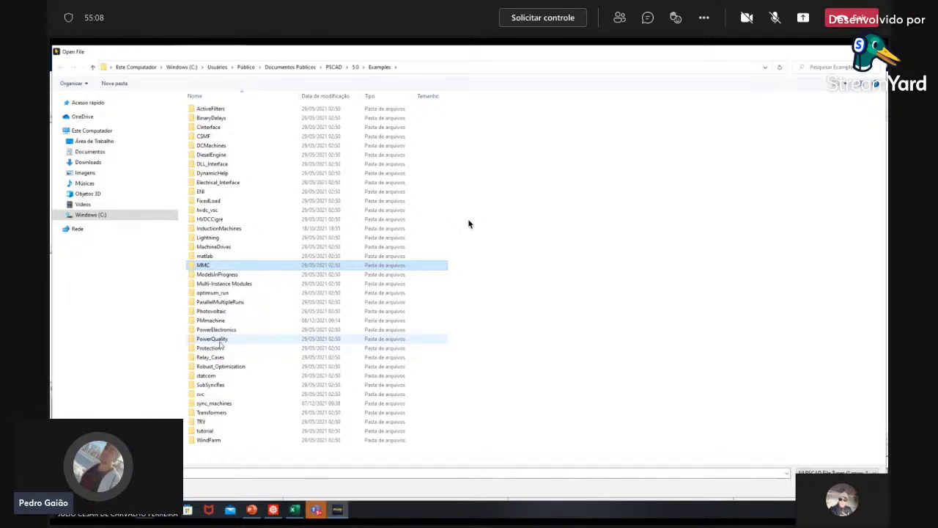
Step: Peek into PowerQuality and go back, load PowerElectronics without saving, and return to the Examples folder
{"action": "double_click", "coordinate": [213, 339]}
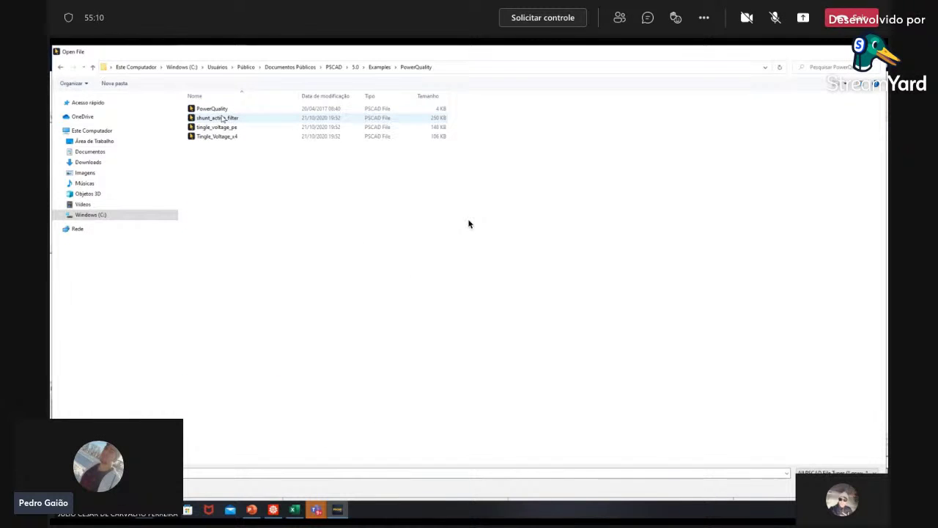
{"action": "left_click", "coordinate": [62, 68]}
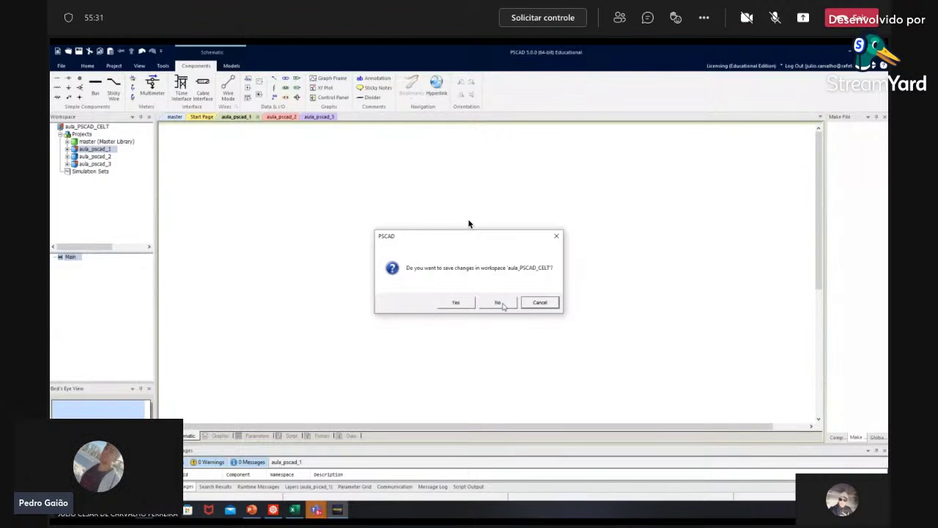
{"action": "left_click", "coordinate": [511, 303]}
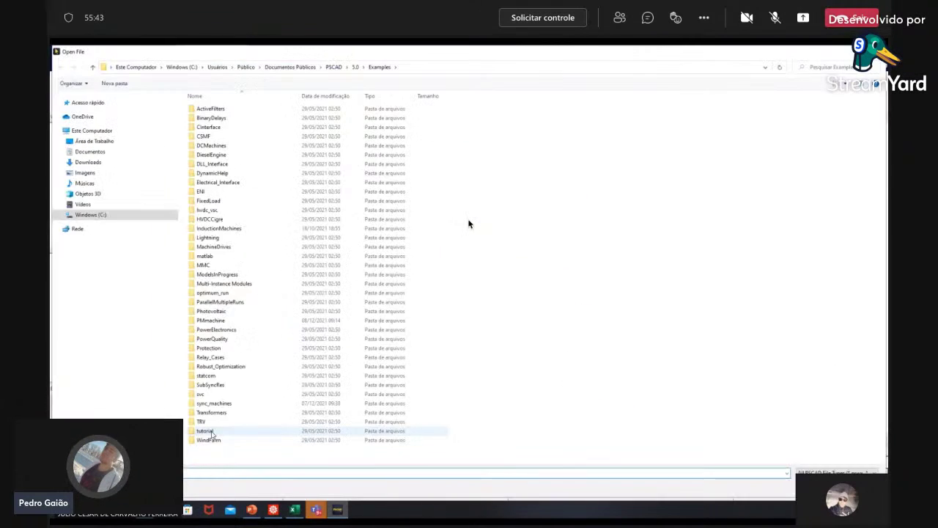
{"action": "left_click", "coordinate": [210, 440]}
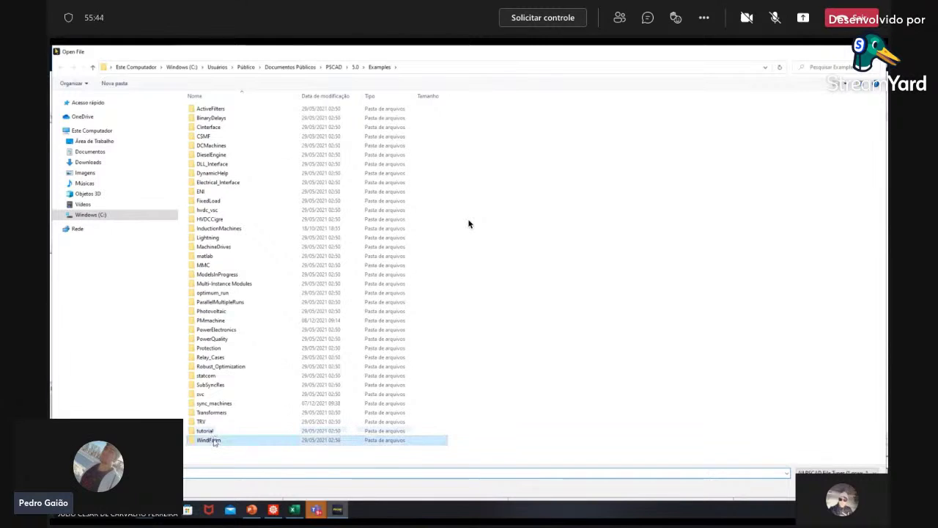
Step: Load the windfarm_synmc case from the WindFarm example folder and scroll through its schematic
{"action": "double_click", "coordinate": [211, 440]}
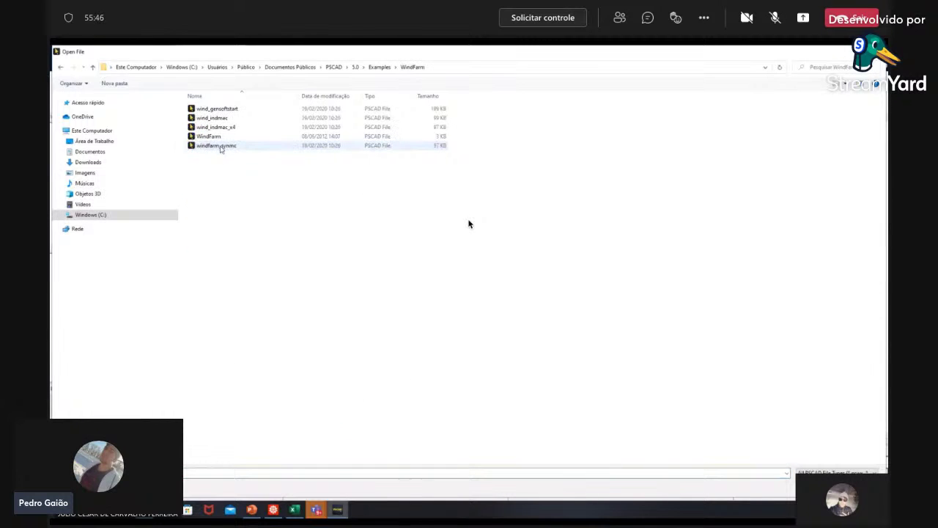
{"action": "double_click", "coordinate": [222, 146]}
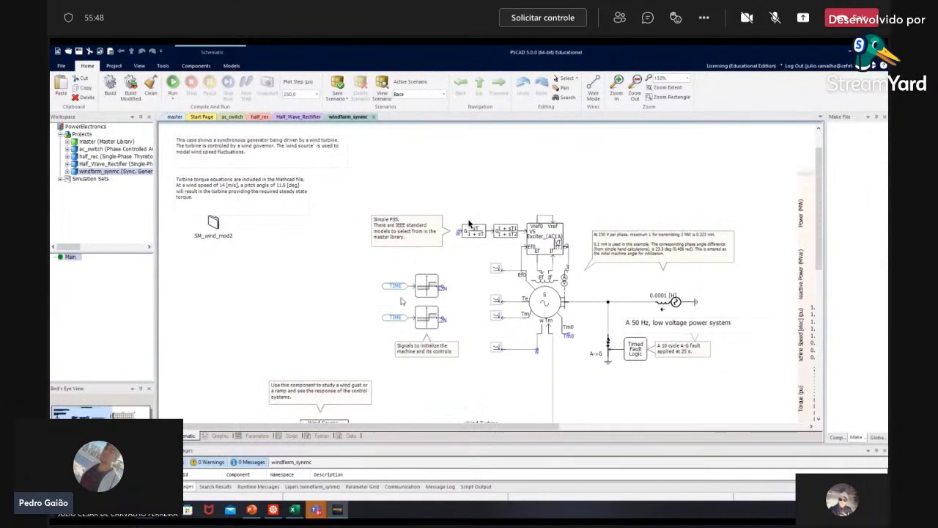
{"action": "scroll", "coordinate": [469, 224], "scroll_direction": "down", "scroll_amount": 3}
{"action": "scroll", "coordinate": [470, 224], "scroll_direction": "down", "scroll_amount": 2}
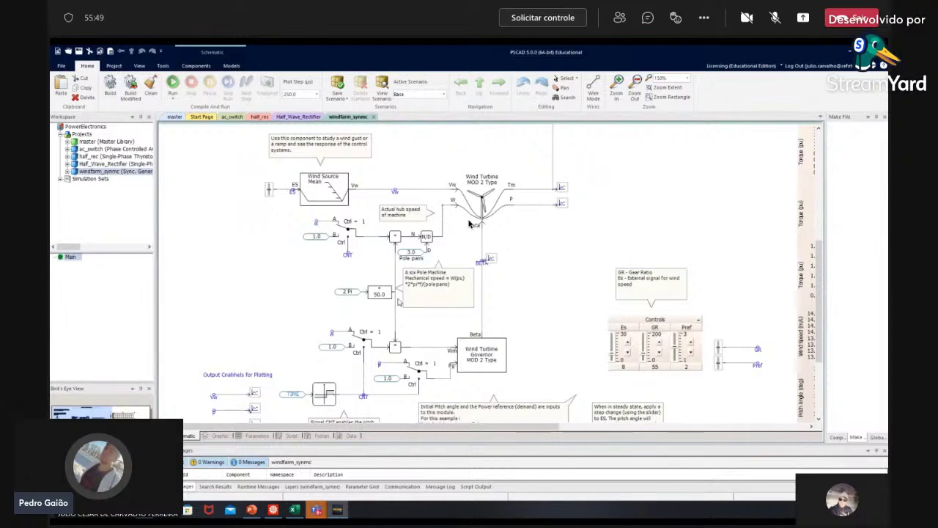
{"action": "scroll", "coordinate": [469, 224], "scroll_direction": "up", "scroll_amount": 1}
{"action": "scroll", "coordinate": [469, 223], "scroll_direction": "up", "scroll_amount": 5}
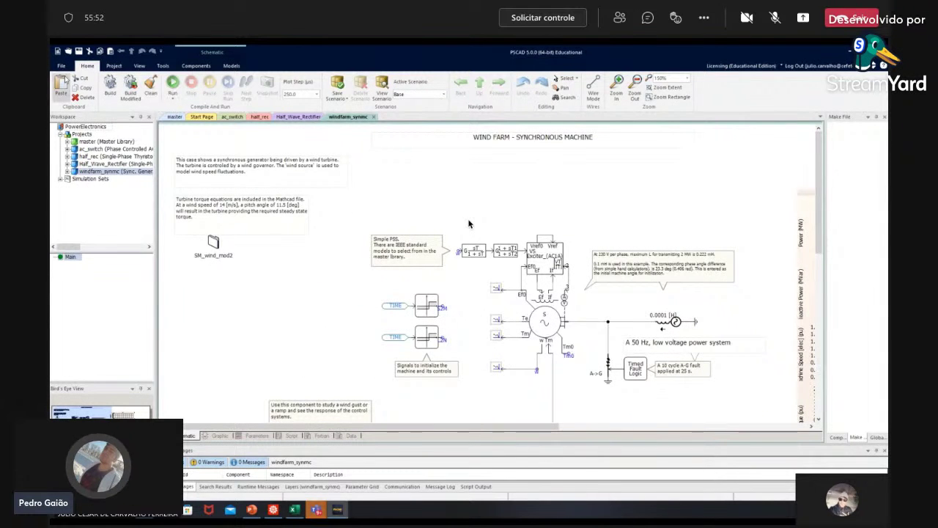
Step: Open the Protection_x4 case from the Protection example folder
{"action": "left_click", "coordinate": [61, 66]}
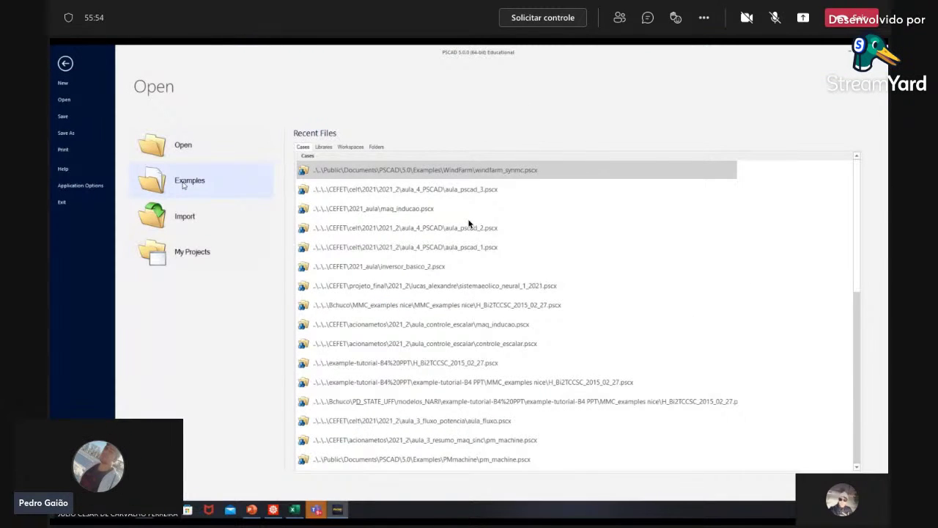
{"action": "left_click", "coordinate": [188, 180]}
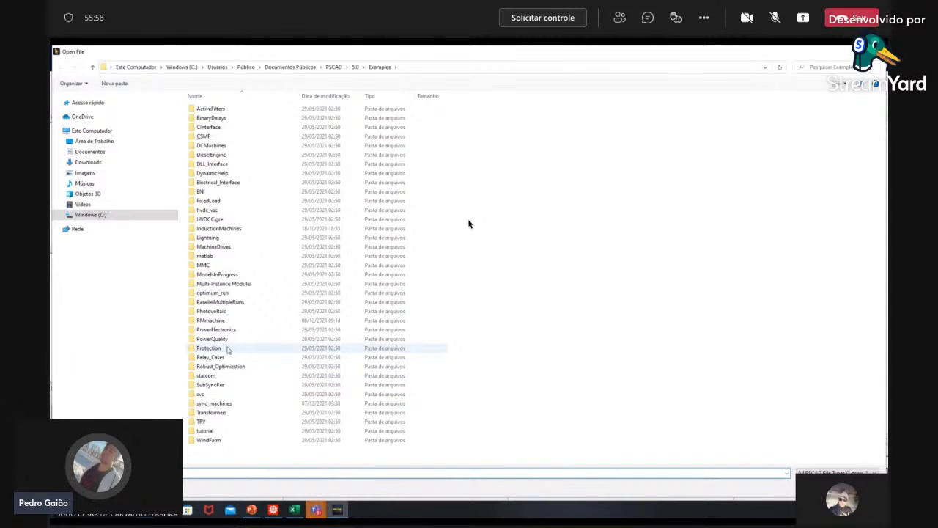
{"action": "double_click", "coordinate": [227, 349]}
{"action": "left_click", "coordinate": [217, 109]}
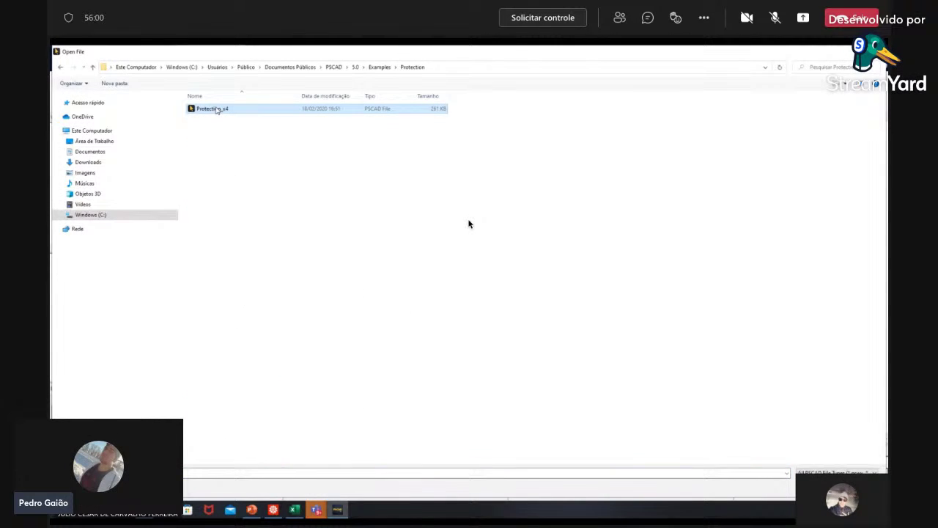
{"action": "key", "text": "Return"}
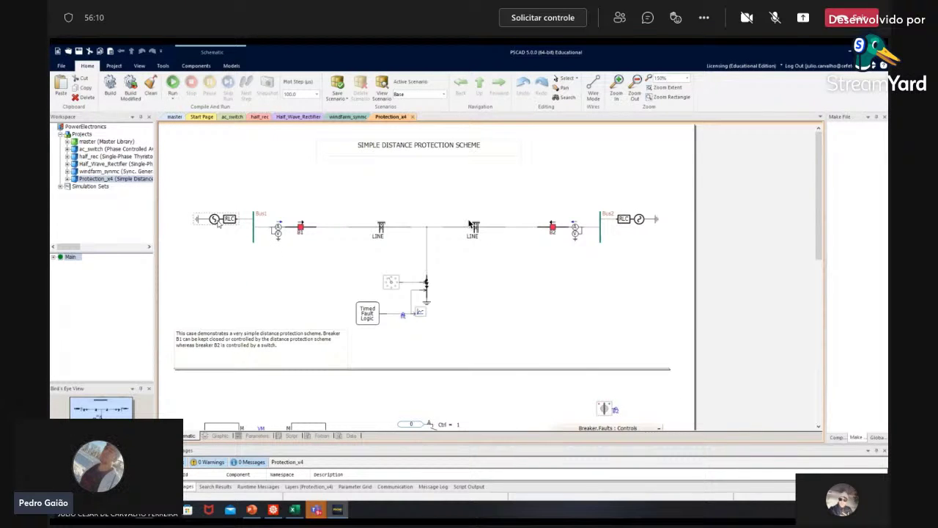
{"action": "mouse_move", "coordinate": [236, 223]}
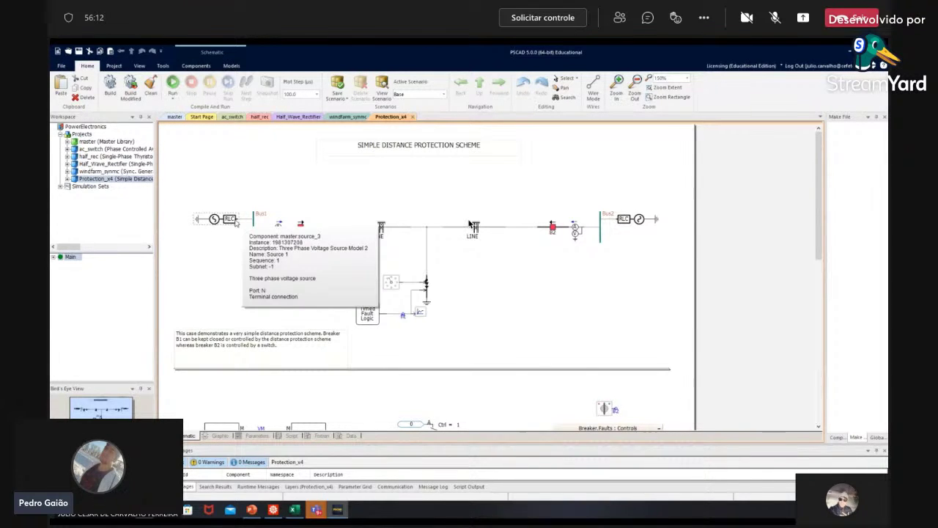
{"action": "double_click", "coordinate": [220, 220]}
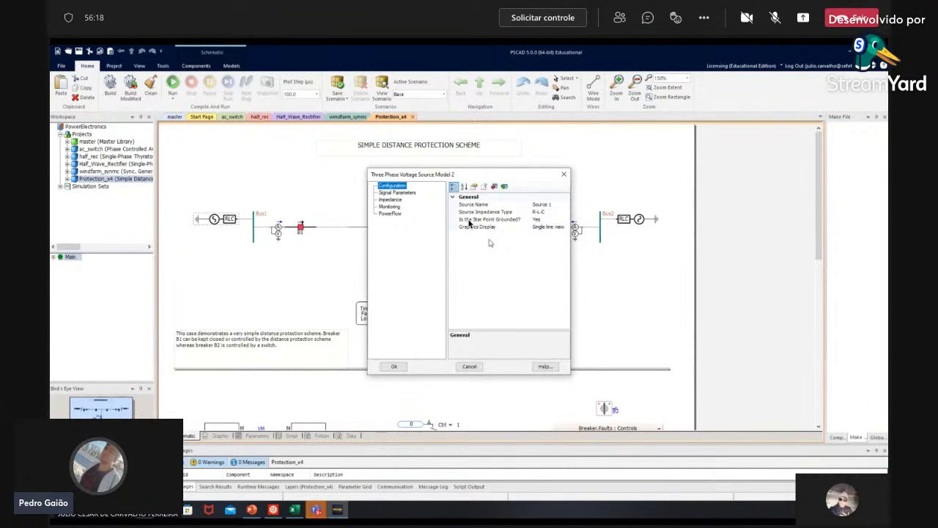
{"action": "left_click", "coordinate": [469, 366]}
{"action": "double_click", "coordinate": [215, 224]}
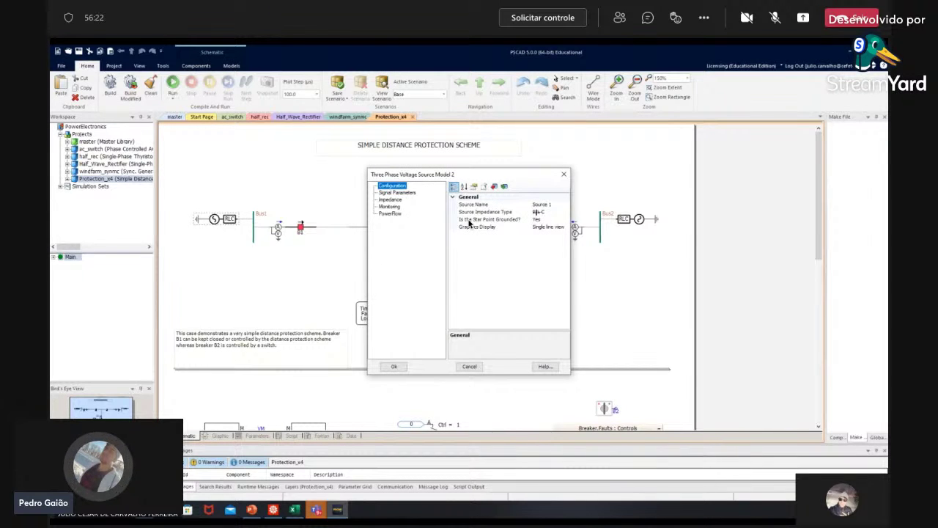
{"action": "left_click", "coordinate": [548, 205]}
{"action": "left_click", "coordinate": [548, 212]}
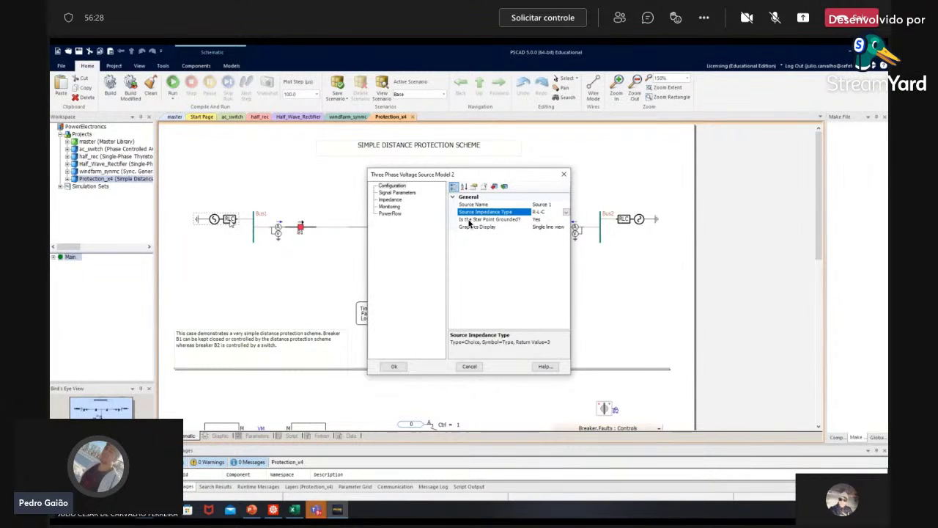
{"action": "left_click", "coordinate": [397, 192]}
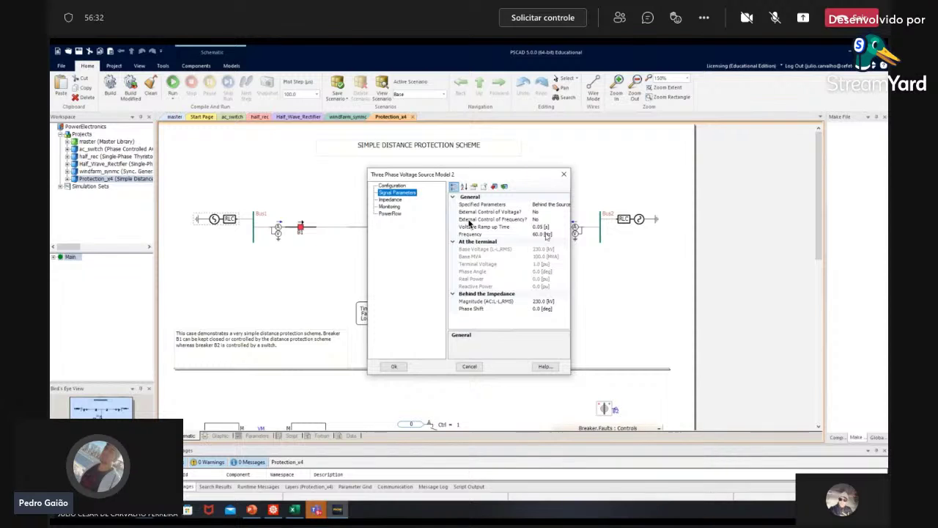
{"action": "left_click", "coordinate": [547, 235]}
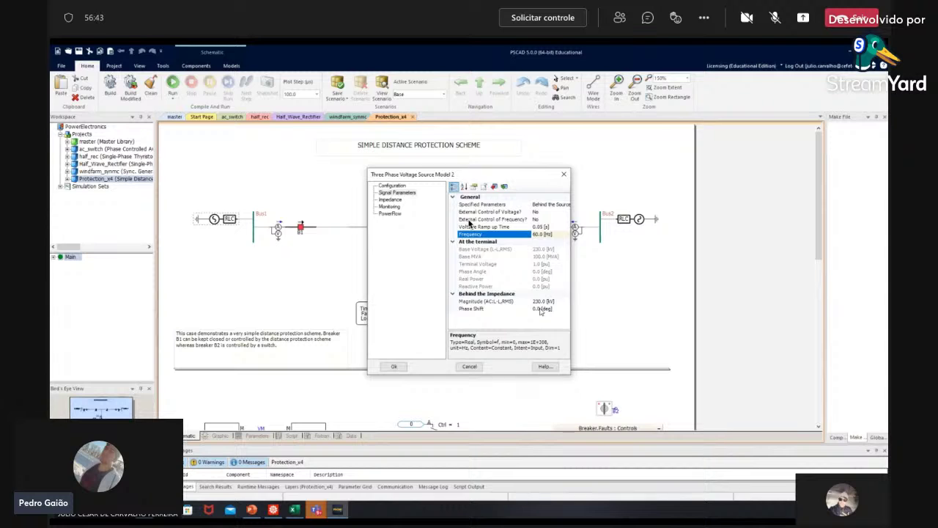
{"action": "key", "text": "Return"}
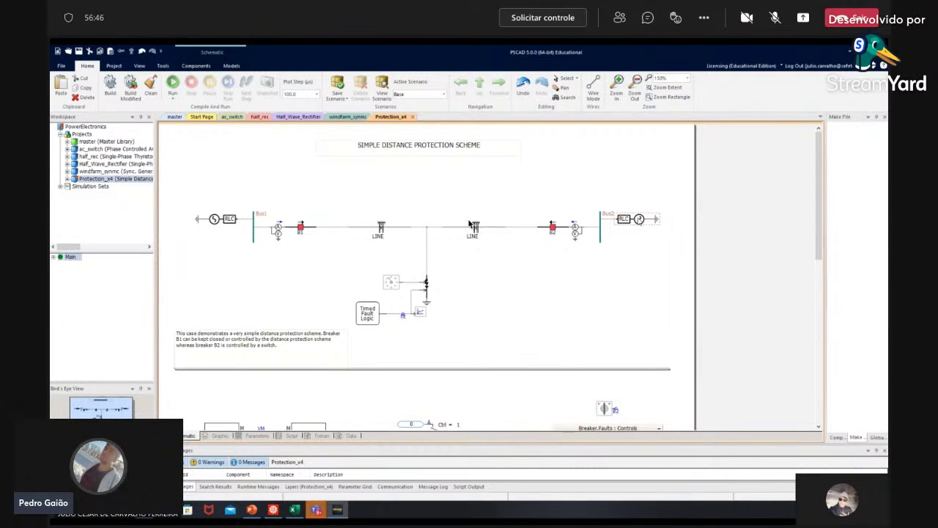
{"action": "double_click", "coordinate": [576, 230]}
{"action": "left_click", "coordinate": [397, 193]}
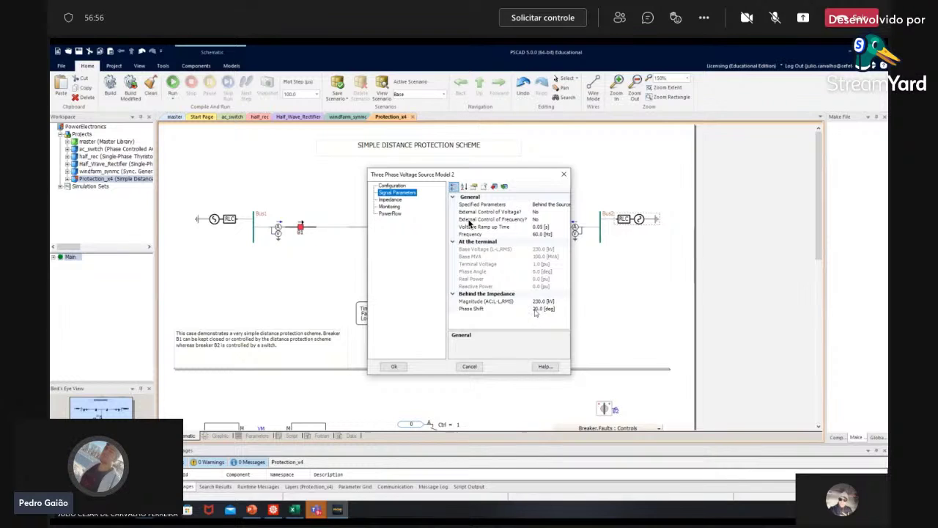
{"action": "left_click", "coordinate": [394, 366]}
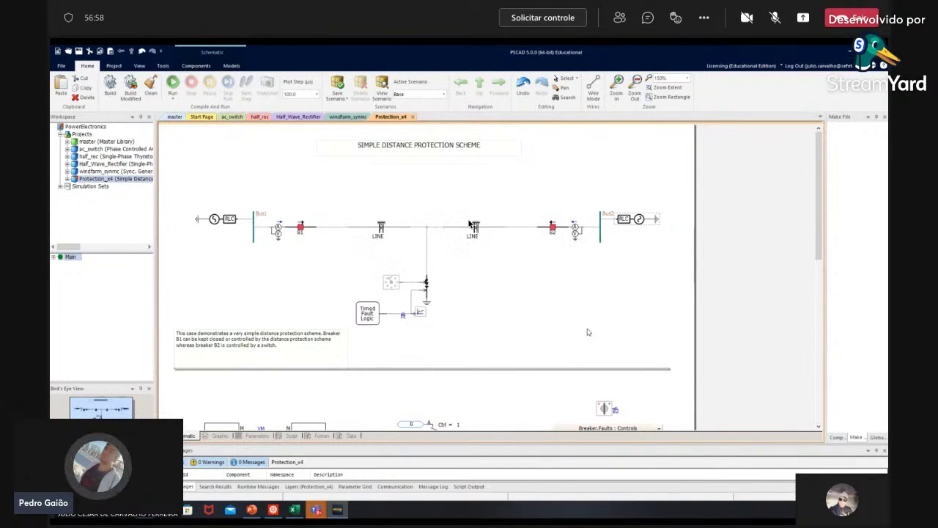
Step: Open the properties of the multimeter at breaker B1 and glance at its signal names
{"action": "left_click", "coordinate": [301, 224]}
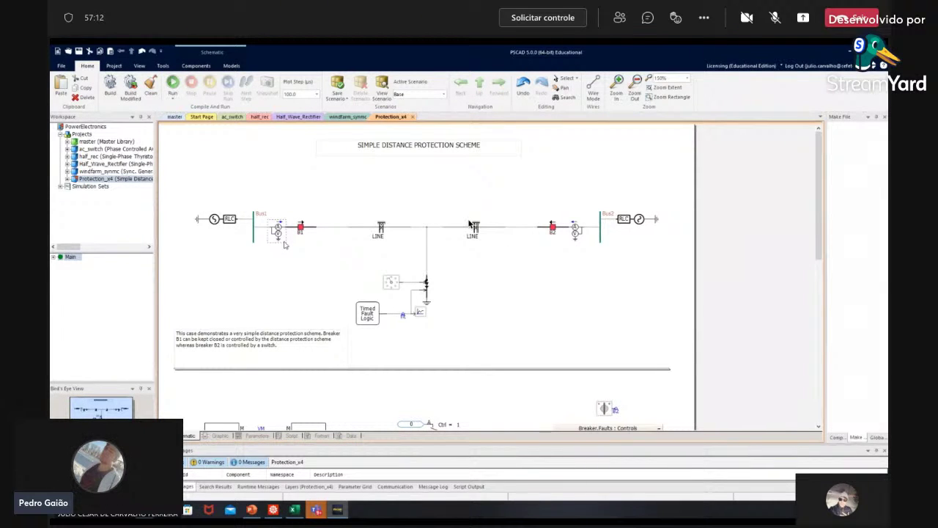
{"action": "scroll", "coordinate": [469, 224], "scroll_direction": "down", "scroll_amount": 1}
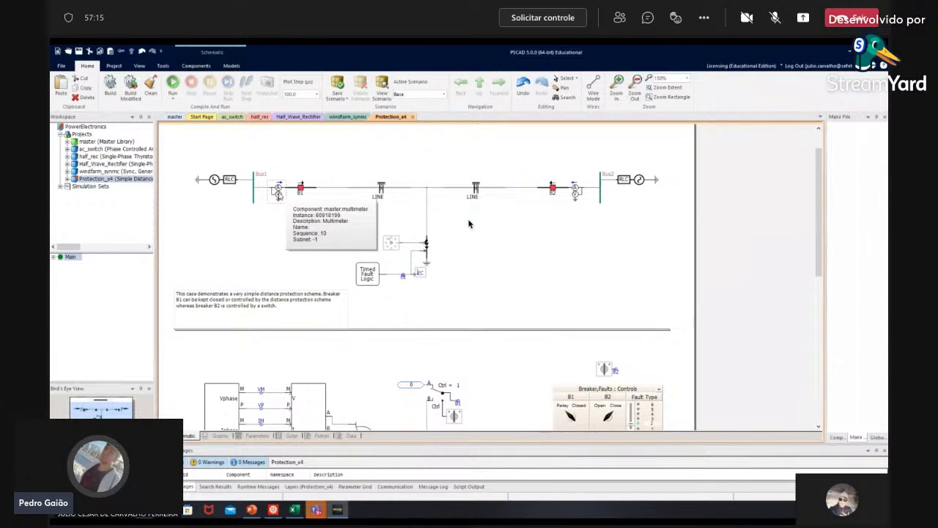
{"action": "double_click", "coordinate": [277, 189]}
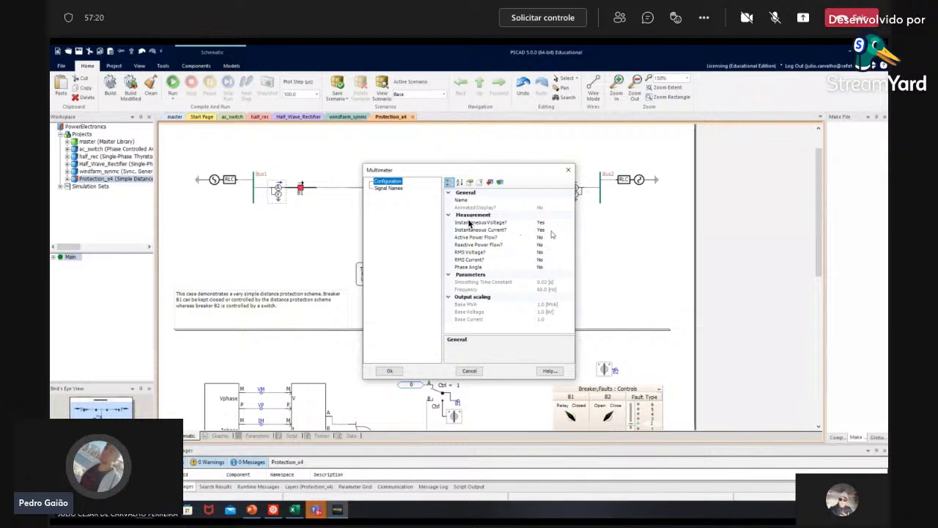
{"action": "left_click", "coordinate": [390, 188]}
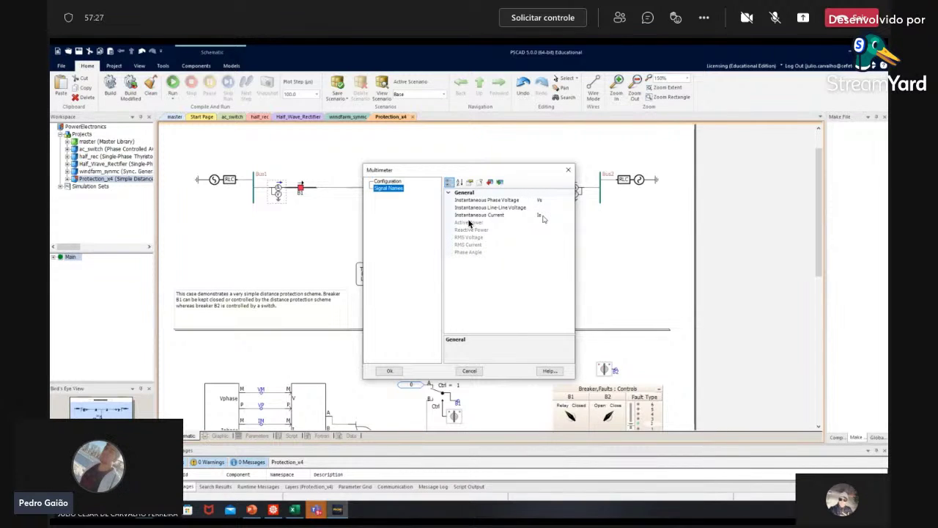
{"action": "key", "text": "Up"}
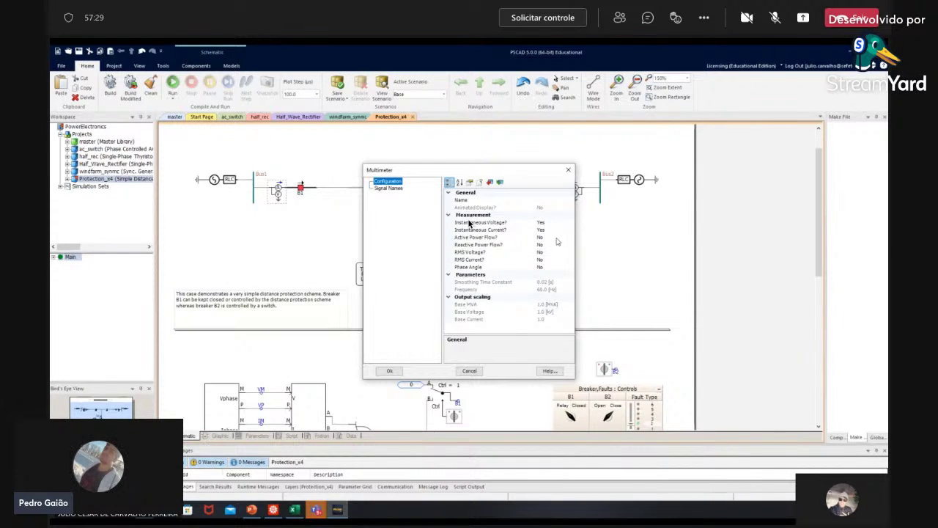
Step: Set Active and Reactive Power Flow to Yes, review the P and Q signal names, and confirm
{"action": "left_click", "coordinate": [557, 239]}
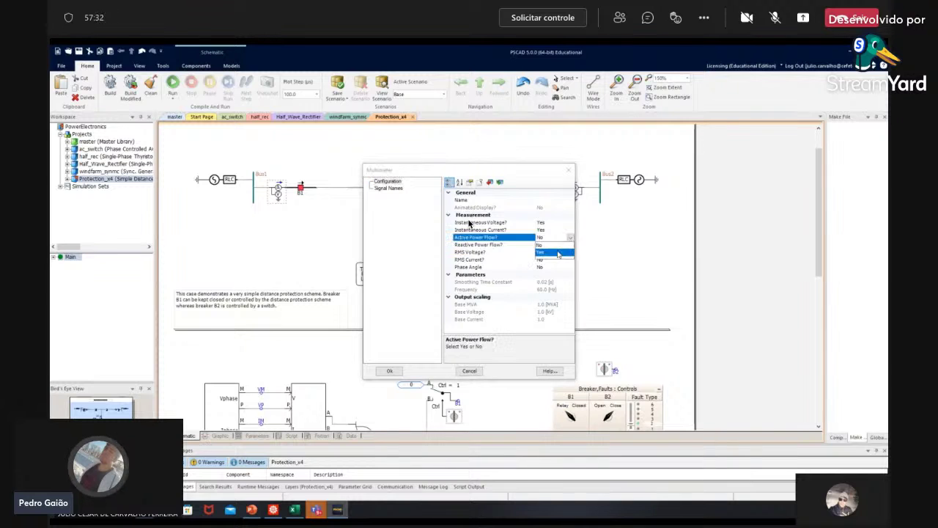
{"action": "left_click", "coordinate": [558, 253]}
{"action": "left_click", "coordinate": [559, 245]}
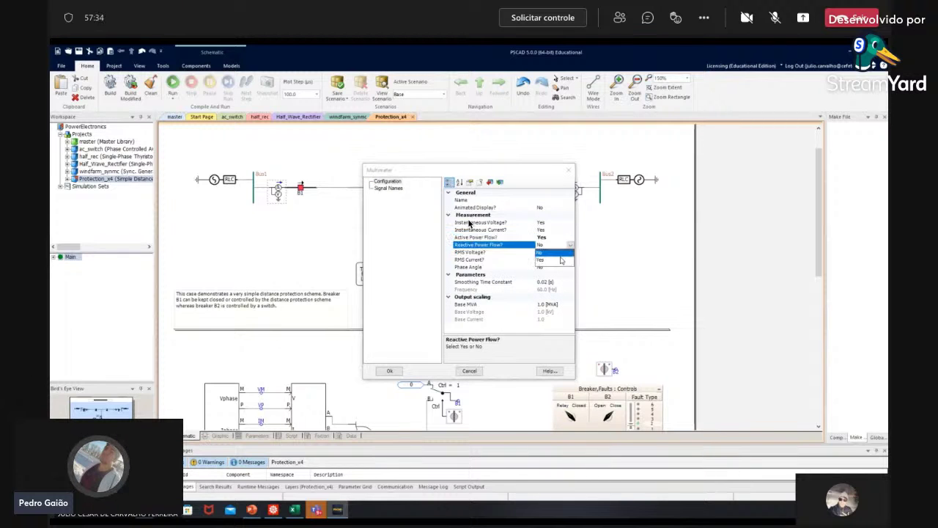
{"action": "left_click", "coordinate": [561, 260]}
{"action": "key", "text": "Down"}
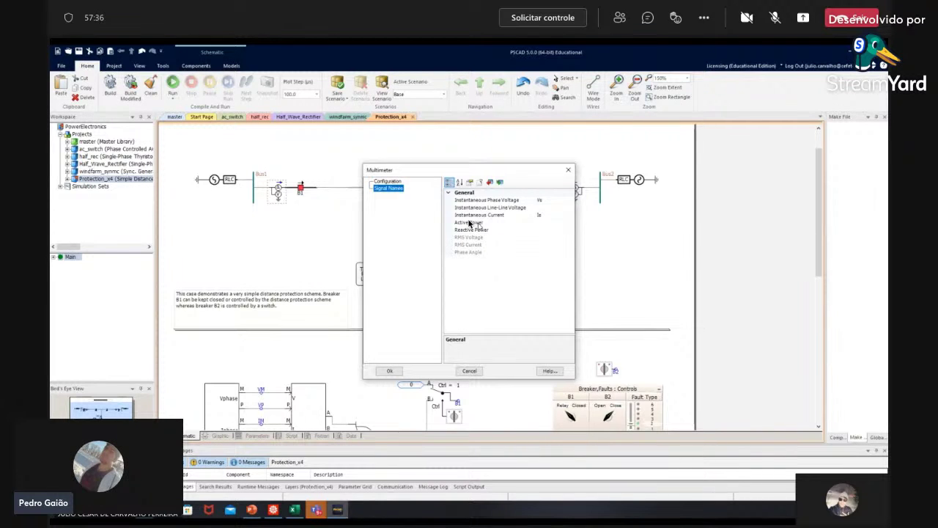
{"action": "left_click", "coordinate": [470, 223]}
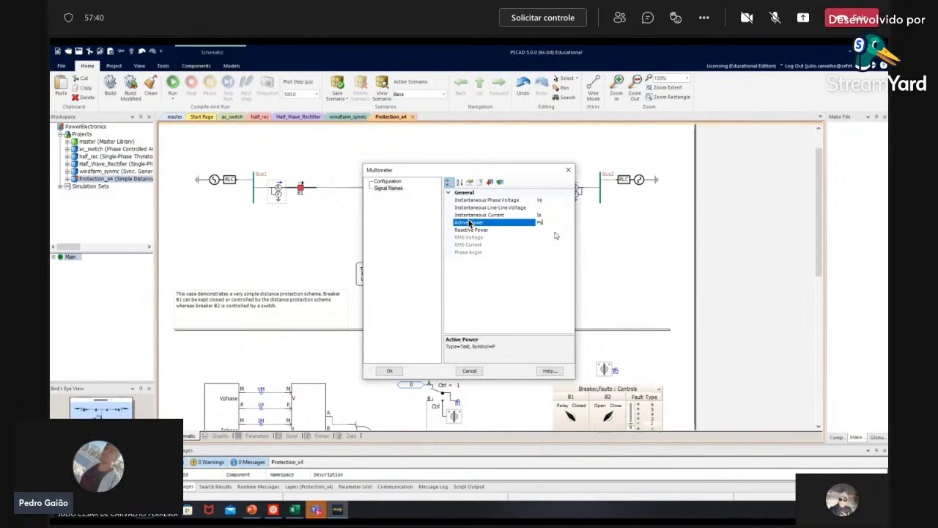
{"action": "left_click", "coordinate": [555, 232]}
{"action": "key", "text": "Return"}
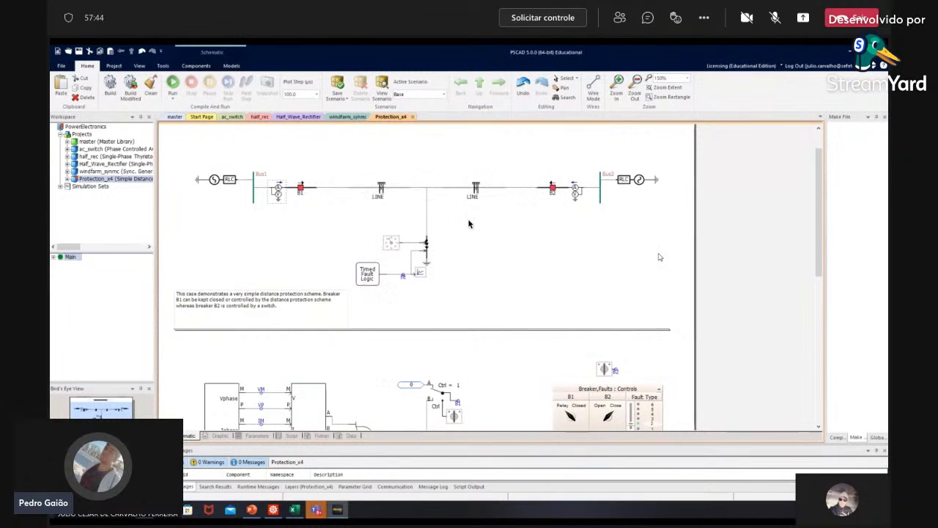
Step: Enable active and reactive power flow on the Bus2 multimeter, naming the outputs Pr and Qr
{"action": "double_click", "coordinate": [576, 193]}
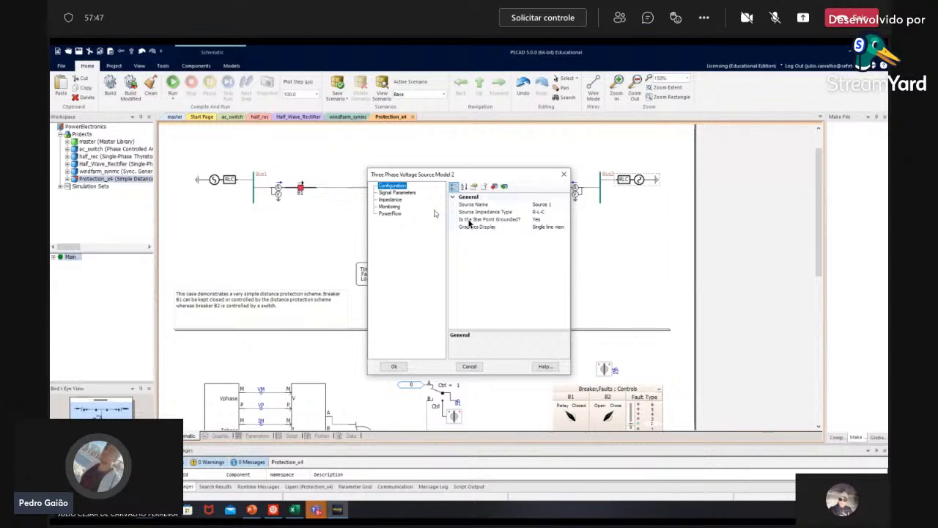
{"action": "key", "text": "Escape"}
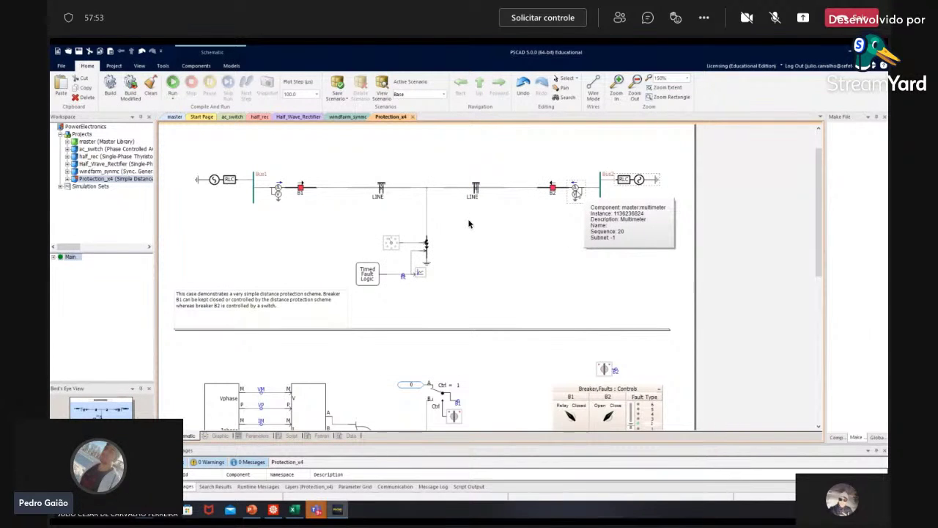
{"action": "double_click", "coordinate": [576, 189]}
{"action": "double_click", "coordinate": [553, 237]}
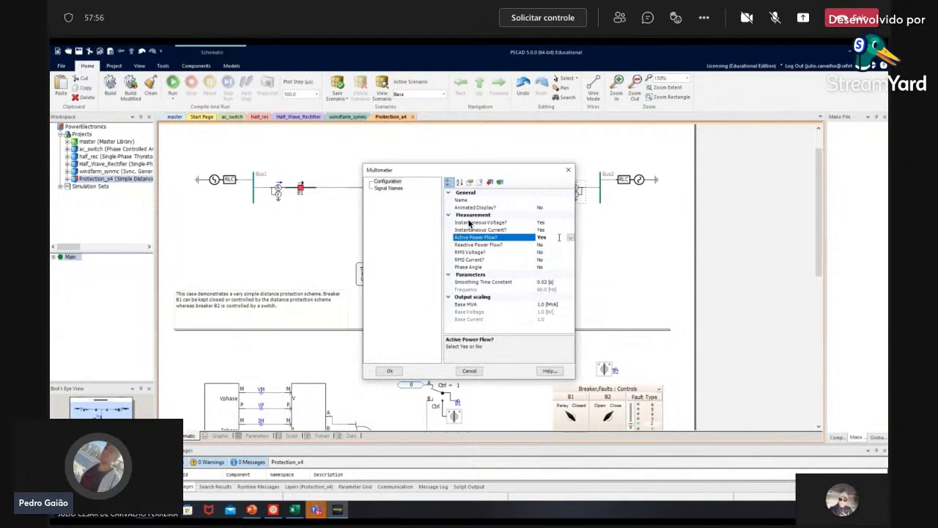
{"action": "double_click", "coordinate": [554, 244]}
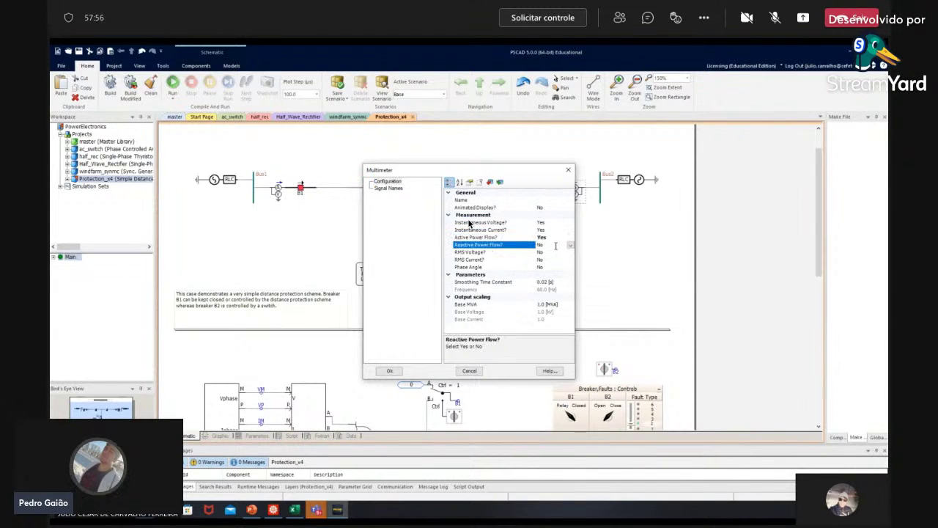
{"action": "left_click", "coordinate": [400, 190]}
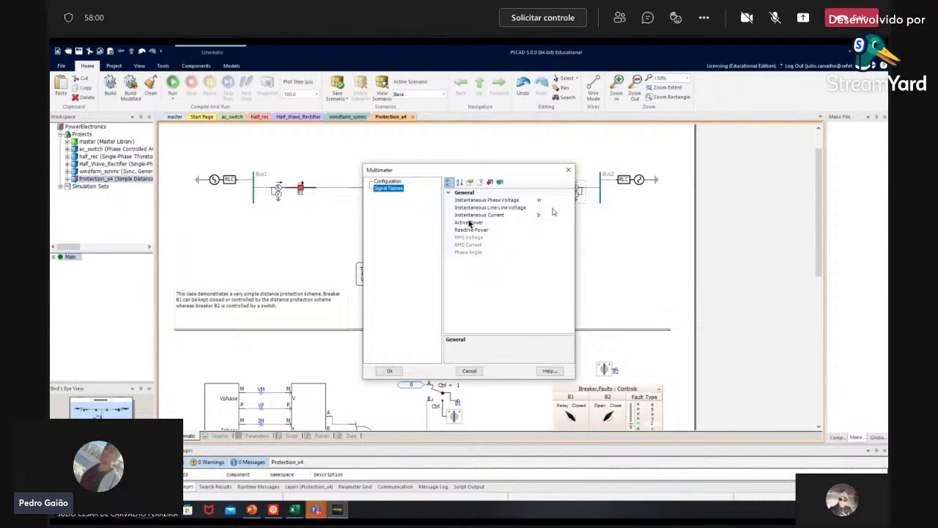
{"action": "left_click", "coordinate": [549, 221]}
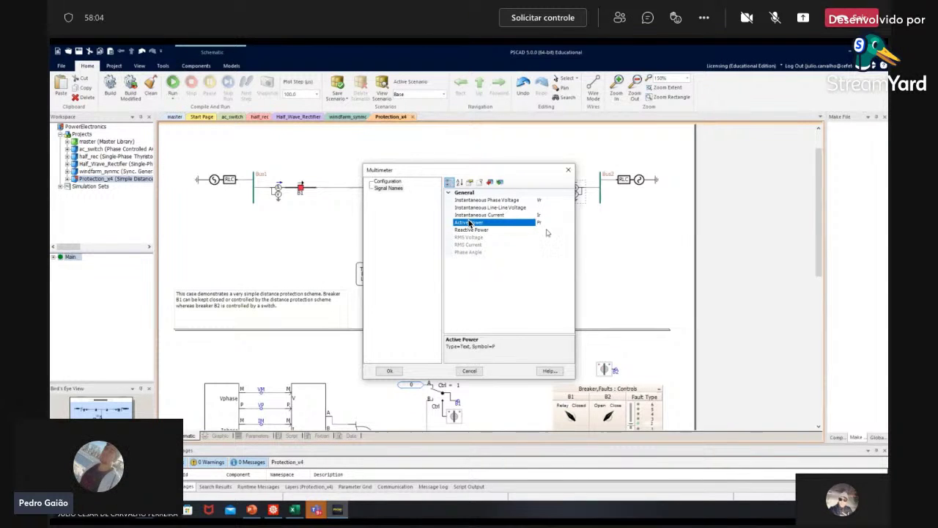
{"action": "left_click", "coordinate": [547, 232]}
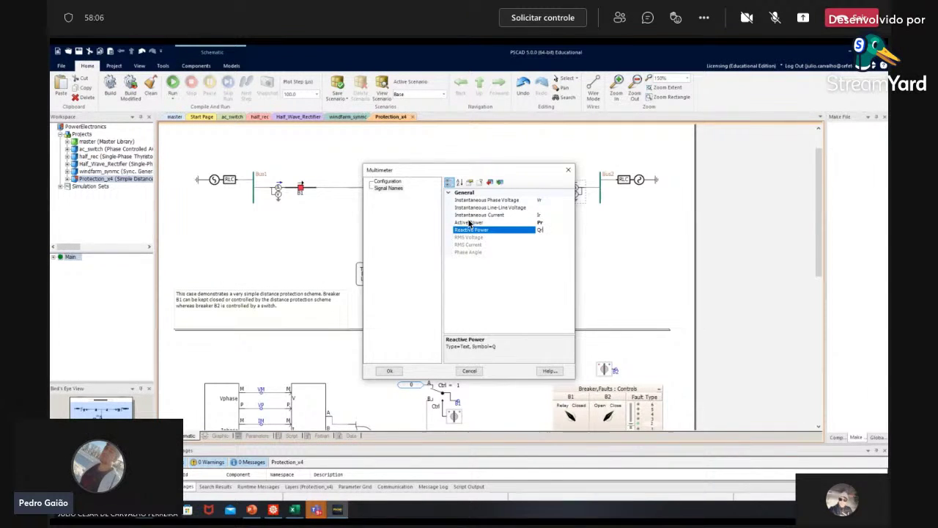
{"action": "left_click", "coordinate": [390, 371]}
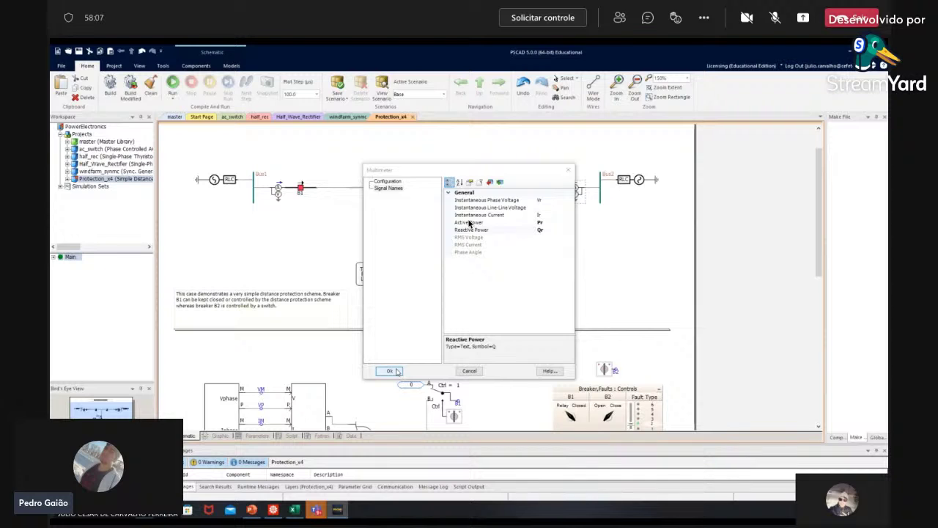
{"action": "scroll", "coordinate": [486, 279], "scroll_direction": "up", "scroll_amount": 1}
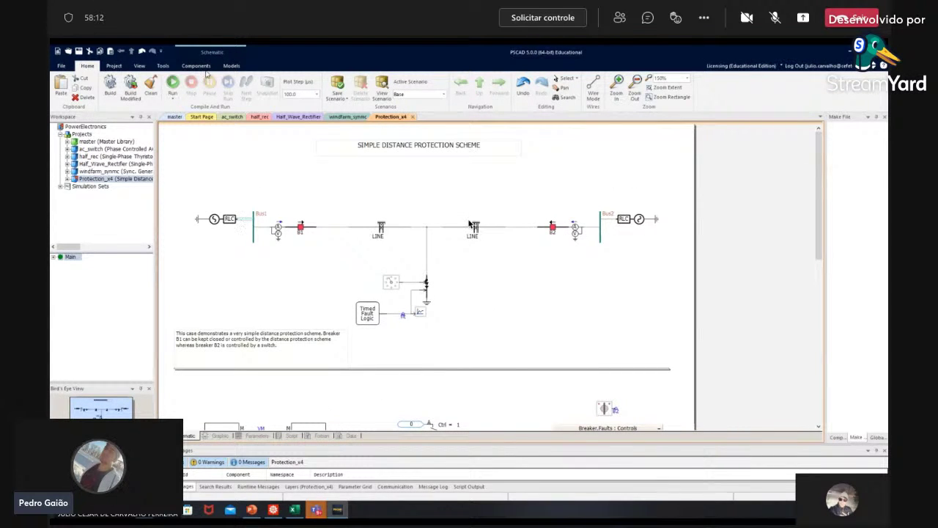
Step: Place a Sig_1 data signal label above the circuit, browse Save Project As to aula_4_PSCAD, cancel, and show windfarm_synmc
{"action": "left_click", "coordinate": [195, 66]}
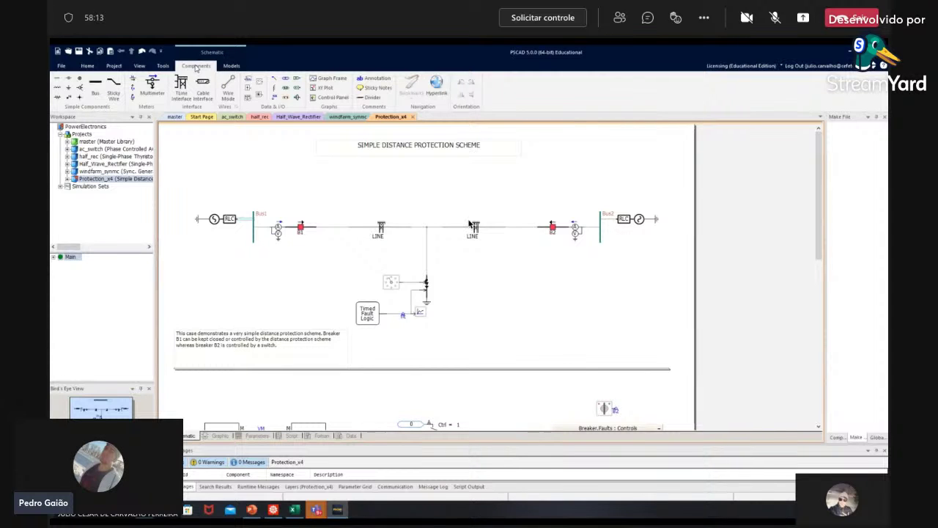
{"action": "left_click_drag", "start_coordinate": [200, 82], "coordinate": [206, 159]}
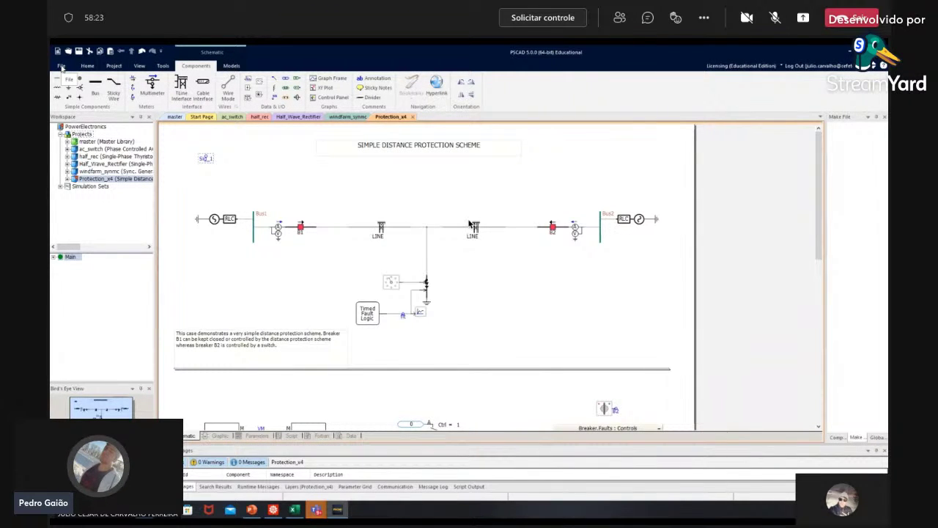
{"action": "left_click", "coordinate": [62, 67]}
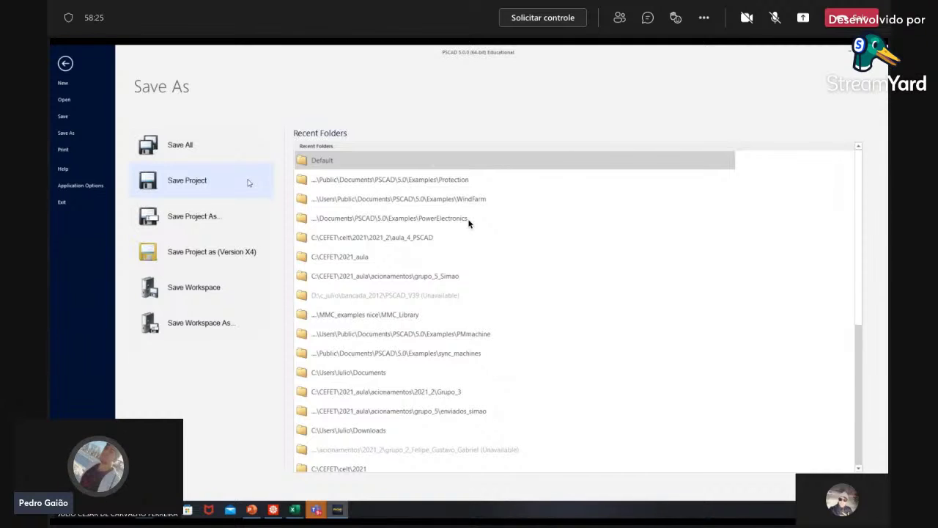
{"action": "left_click", "coordinate": [208, 220]}
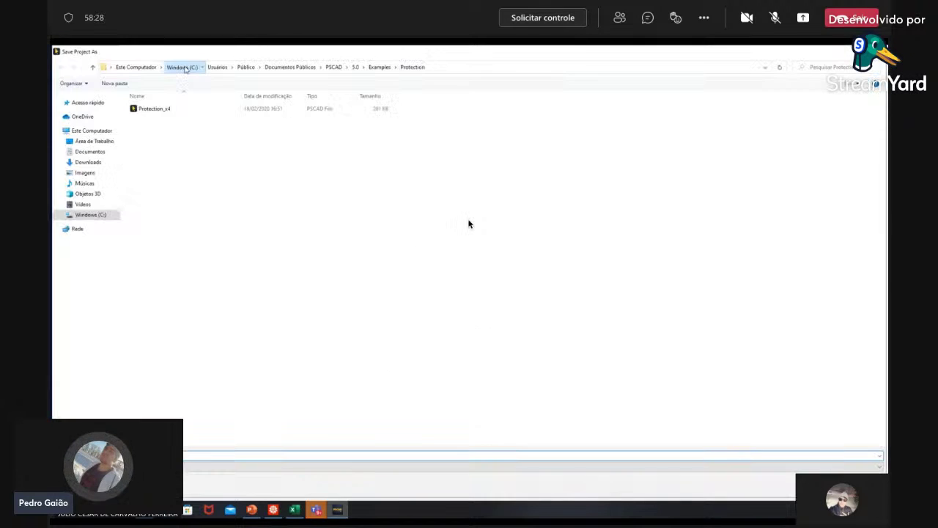
{"action": "left_click", "coordinate": [90, 214]}
{"action": "double_click", "coordinate": [150, 151]}
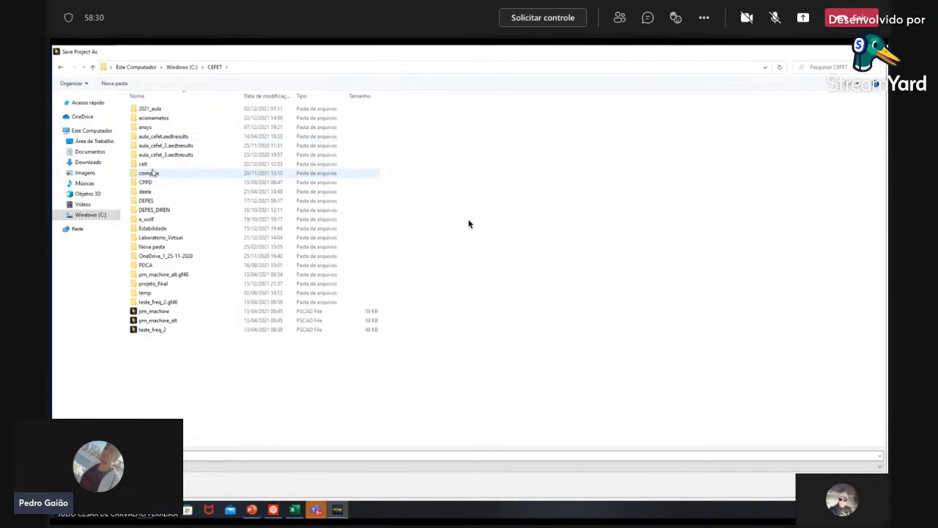
{"action": "double_click", "coordinate": [145, 163]}
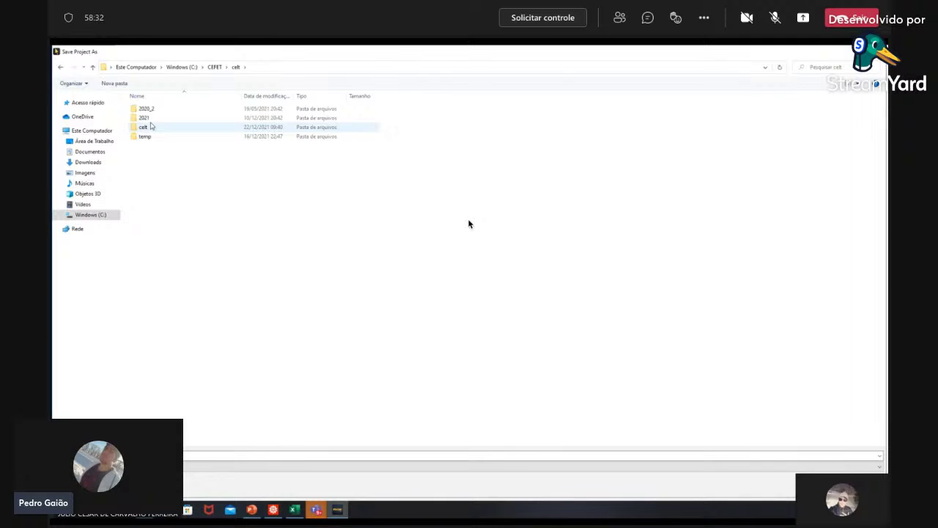
{"action": "double_click", "coordinate": [145, 117]}
{"action": "double_click", "coordinate": [150, 118]}
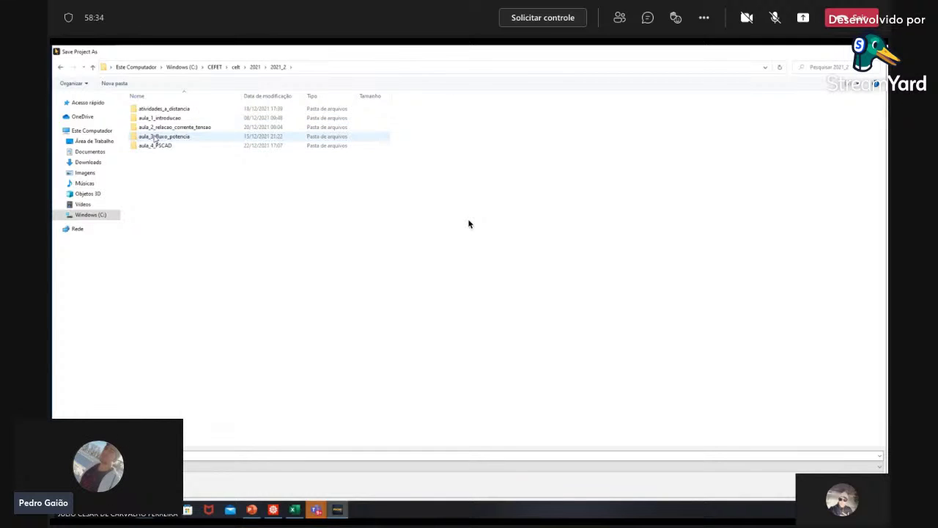
{"action": "double_click", "coordinate": [156, 145]}
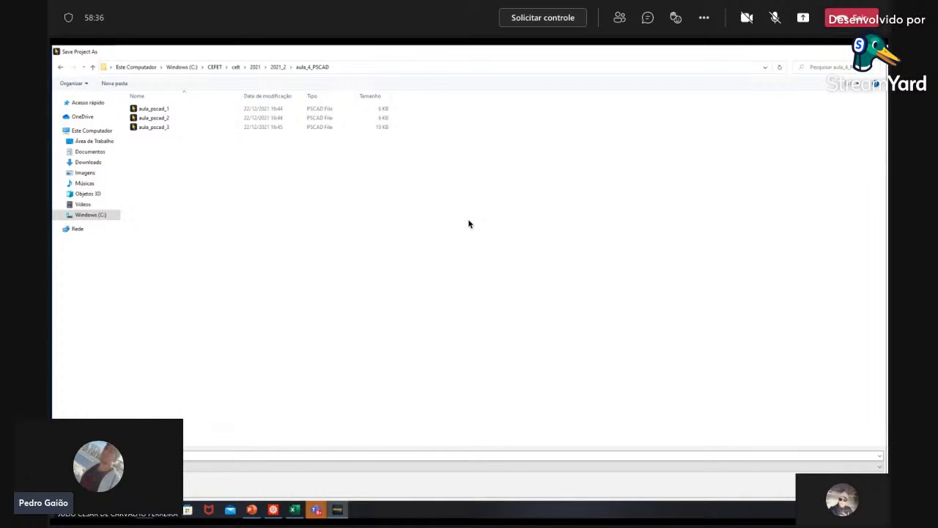
{"action": "key", "text": "Escape"}
{"action": "key", "text": "Escape"}
{"action": "left_click", "coordinate": [113, 171]}
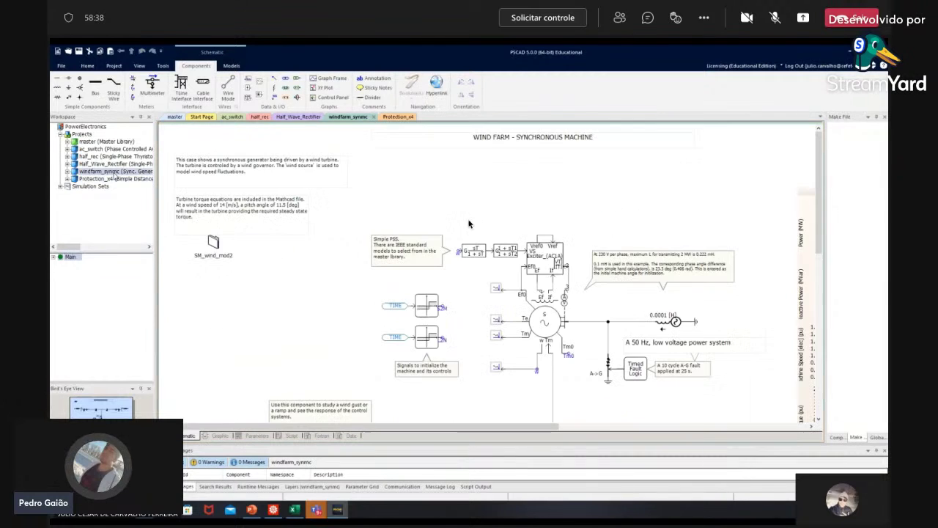
Step: Unload windfarm_synmc, Half_Wave_Rectifier, half_rec and ac_switch, then display the Protection_x4 schematic
{"action": "right_click", "coordinate": [115, 173]}
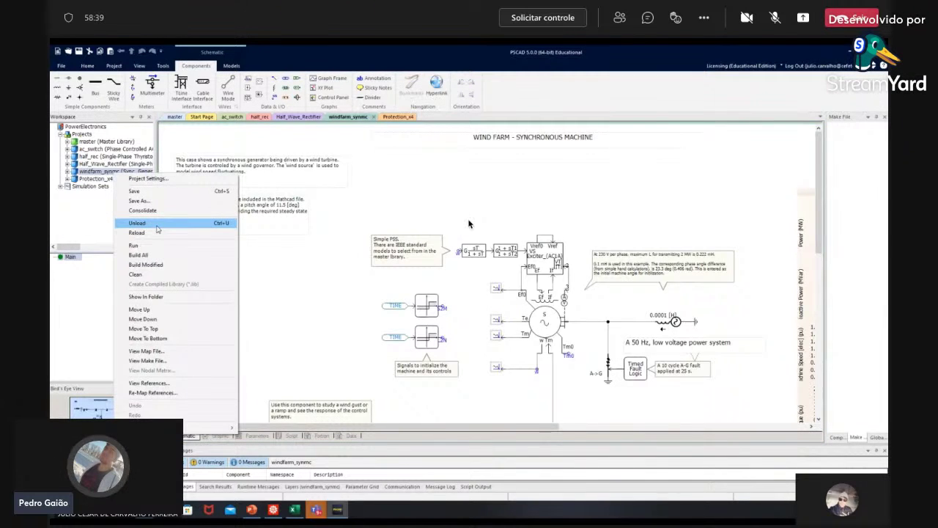
{"action": "left_click", "coordinate": [159, 224]}
{"action": "right_click", "coordinate": [106, 164]}
{"action": "left_click", "coordinate": [151, 214]}
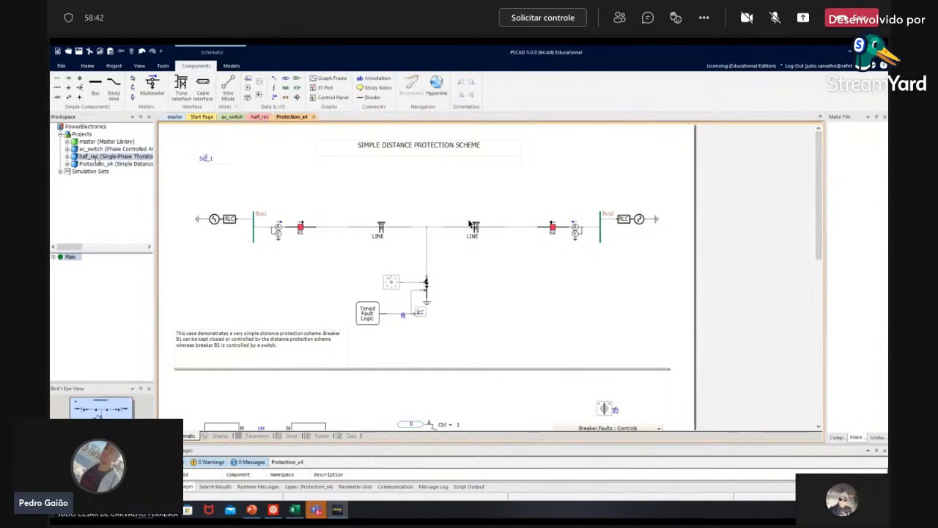
{"action": "left_click", "coordinate": [96, 157]}
{"action": "right_click", "coordinate": [96, 156]}
{"action": "left_click", "coordinate": [118, 202]}
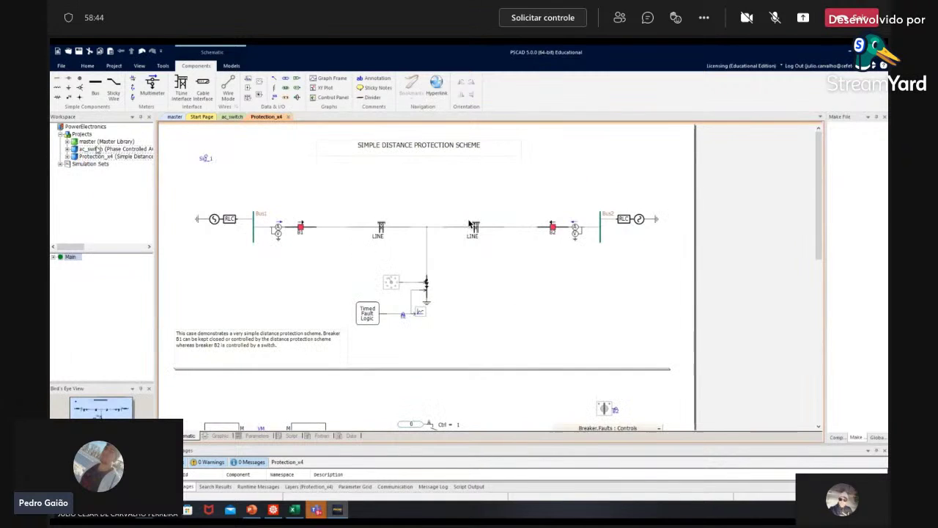
{"action": "left_click", "coordinate": [88, 149]}
{"action": "right_click", "coordinate": [88, 149]}
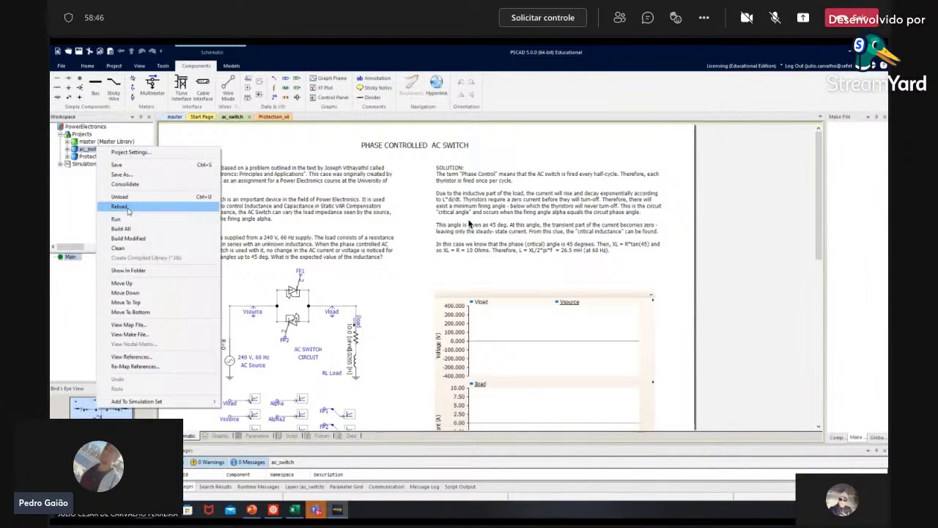
{"action": "left_click", "coordinate": [121, 197]}
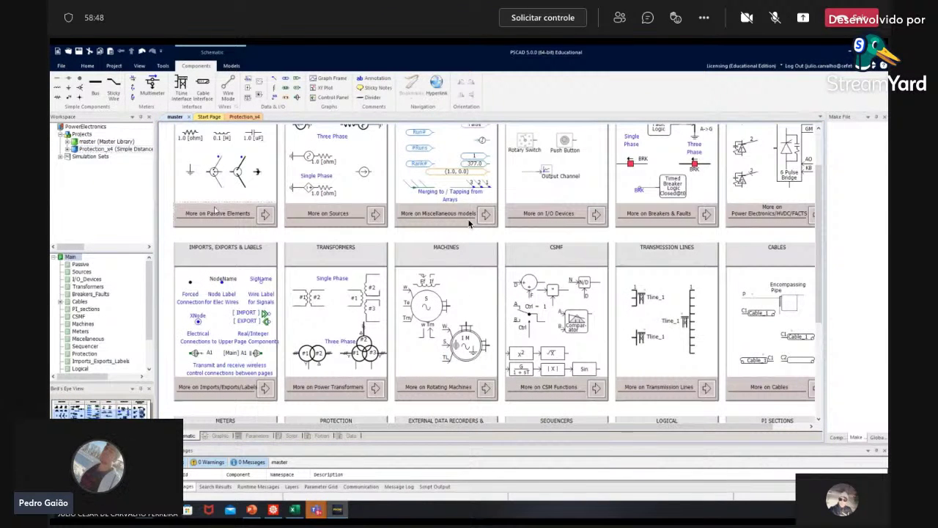
{"action": "left_click", "coordinate": [102, 149]}
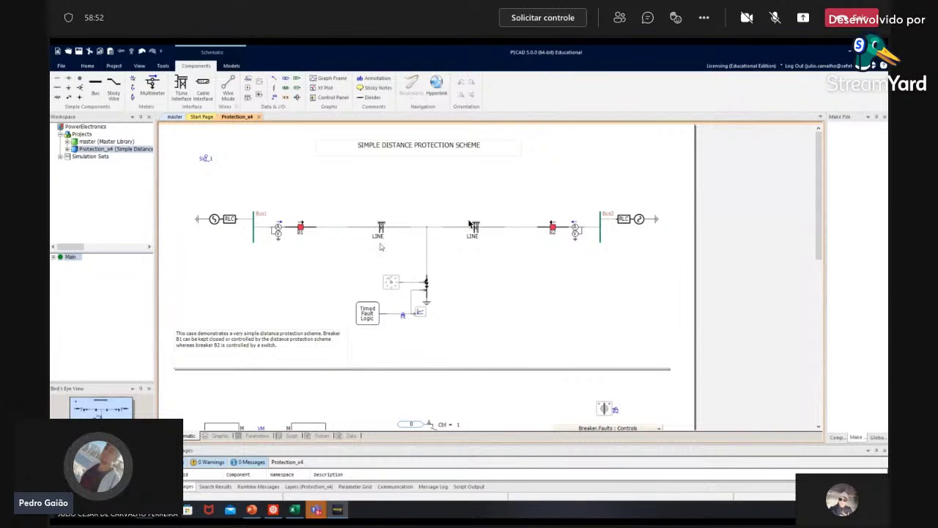
Step: Rename the Sig_1 data signal label to B and nudge it slightly upward
{"action": "double_click", "coordinate": [206, 158]}
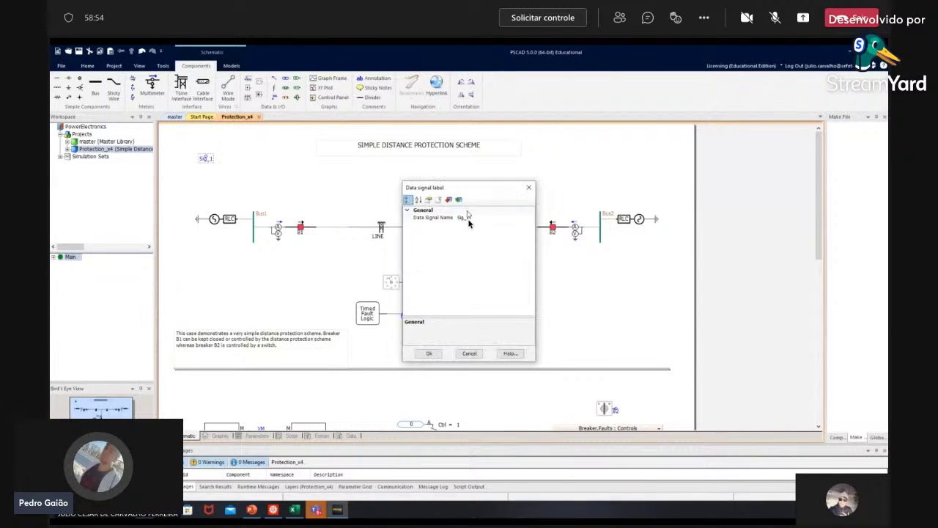
{"action": "left_click", "coordinate": [473, 217]}
{"action": "double_click", "coordinate": [466, 218]}
{"action": "type", "text": "B"}
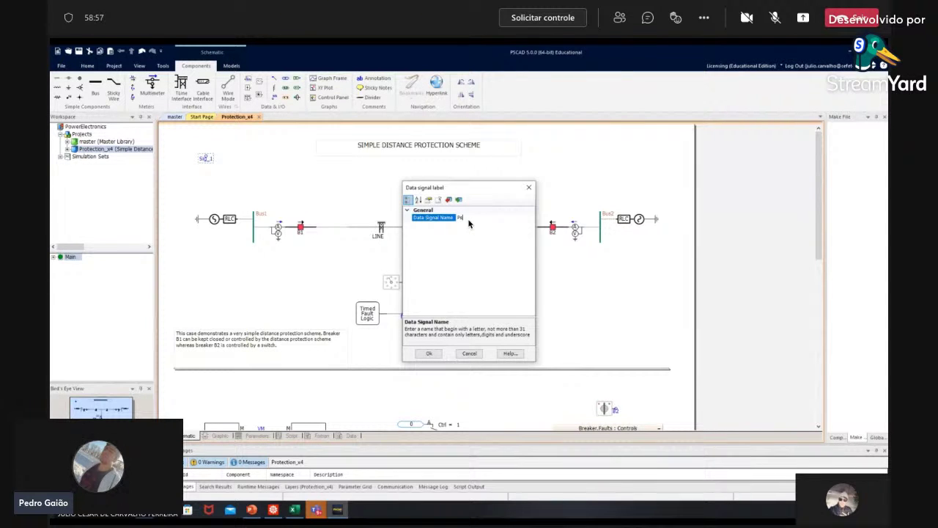
{"action": "key", "text": "Return"}
{"action": "left_click_drag", "start_coordinate": [205, 158], "coordinate": [207, 151]}
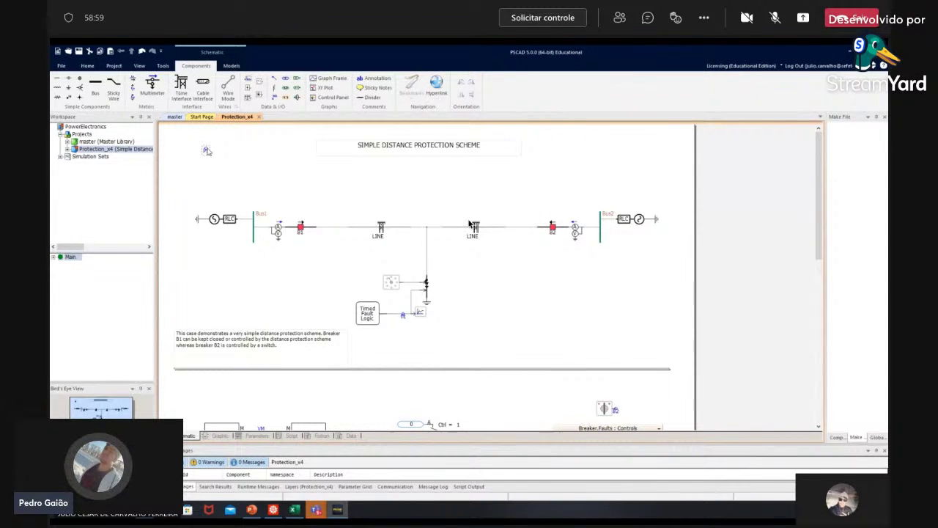
Step: Drop a Value_1 output channel at the upper-left and check its properties without changes
{"action": "left_click", "coordinate": [249, 82]}
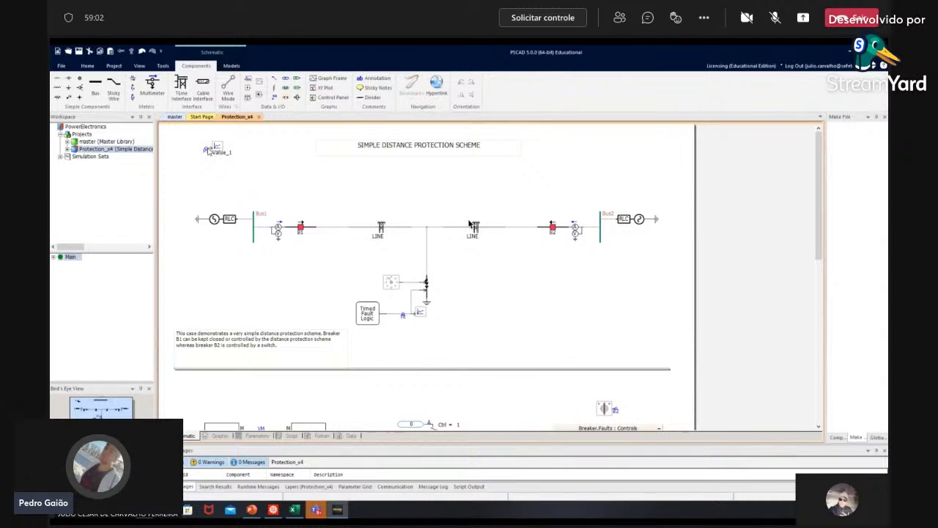
{"action": "left_click", "coordinate": [207, 150]}
{"action": "left_click", "coordinate": [217, 150]}
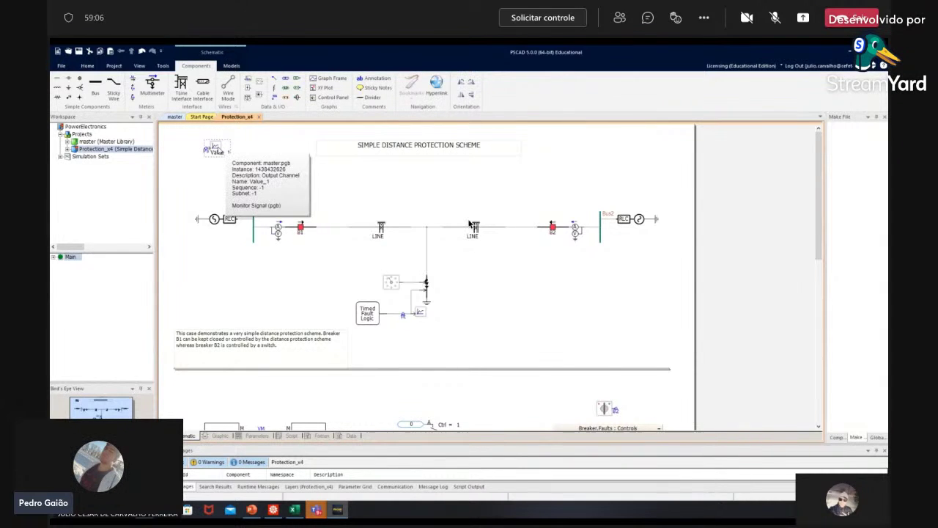
{"action": "double_click", "coordinate": [217, 151]}
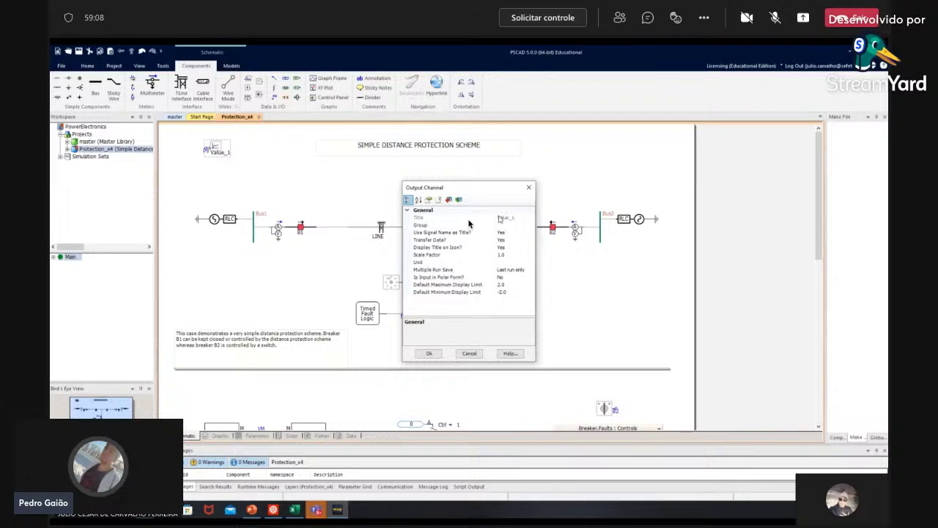
{"action": "left_click", "coordinate": [470, 354]}
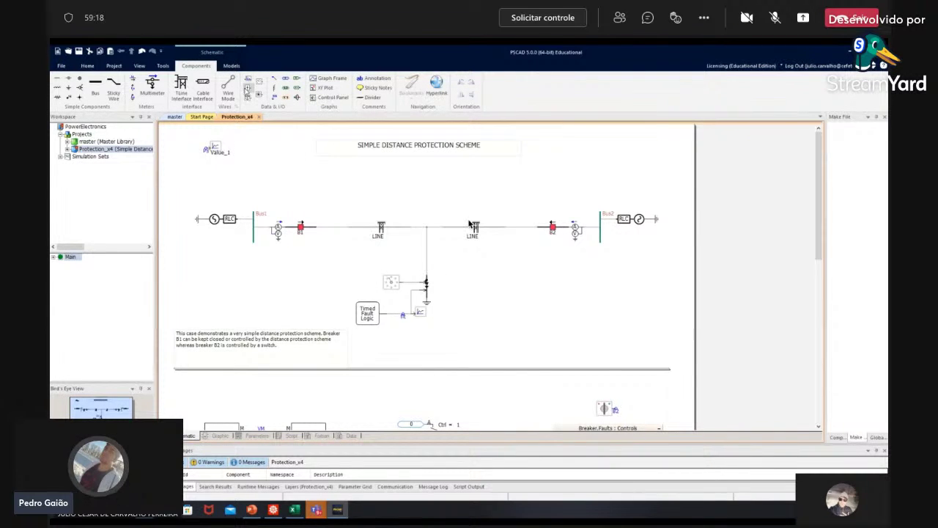
Step: Add a second signal label named G near Value_1 and box-select the Value_1/Value_2 pair
{"action": "left_click", "coordinate": [248, 88]}
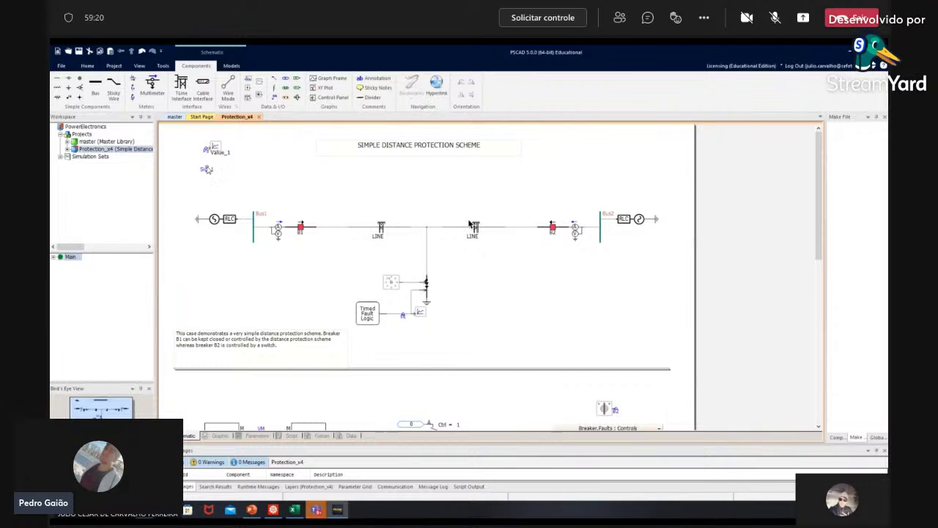
{"action": "key", "text": "Return"}
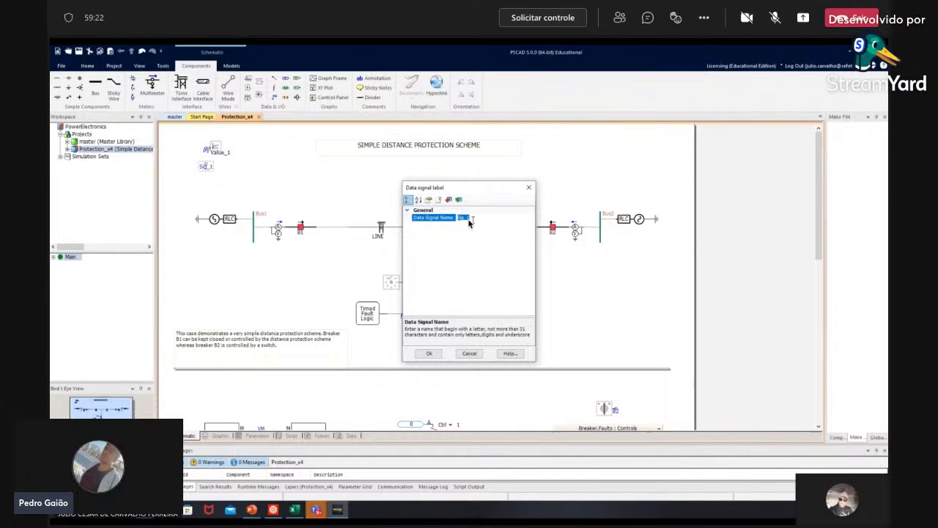
{"action": "type", "text": "G"}
{"action": "key", "text": "Return"}
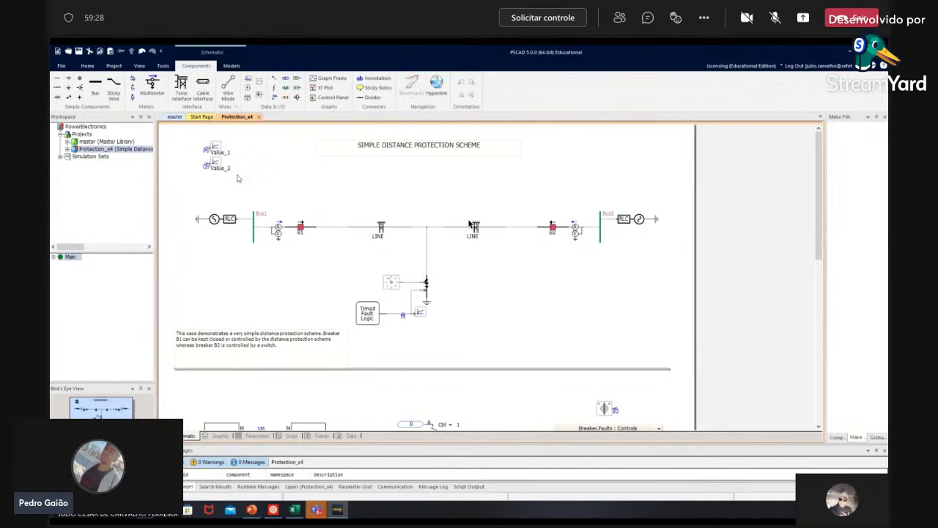
{"action": "left_click_drag", "start_coordinate": [254, 137], "coordinate": [183, 188]}
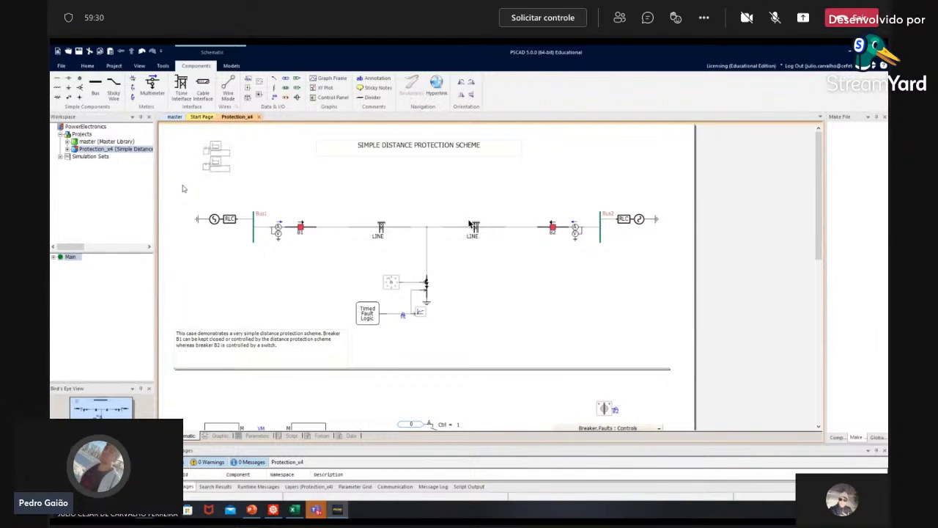
Step: Copy and paste the output channel pair, then check the pasted Value_1 channel's properties
{"action": "key", "text": "ctrl+c"}
{"action": "key", "text": "ctrl+v"}
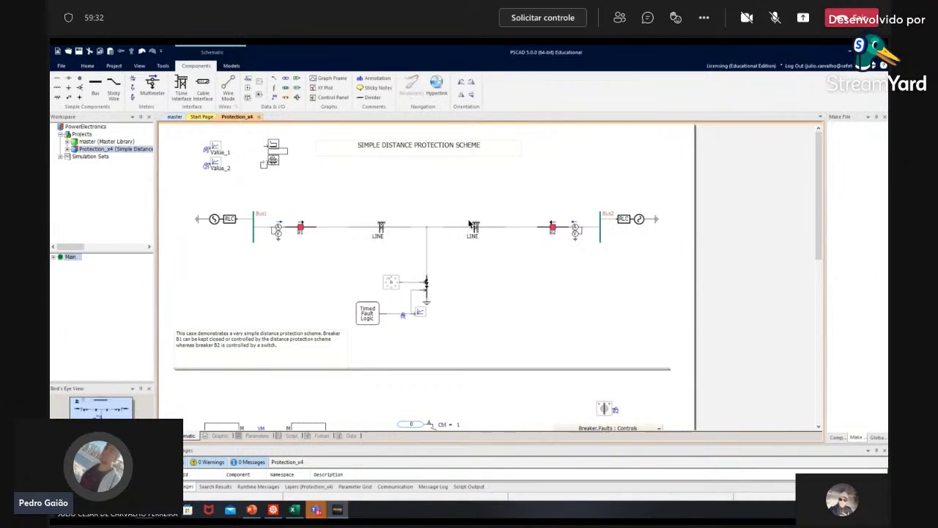
{"action": "double_click", "coordinate": [261, 151]}
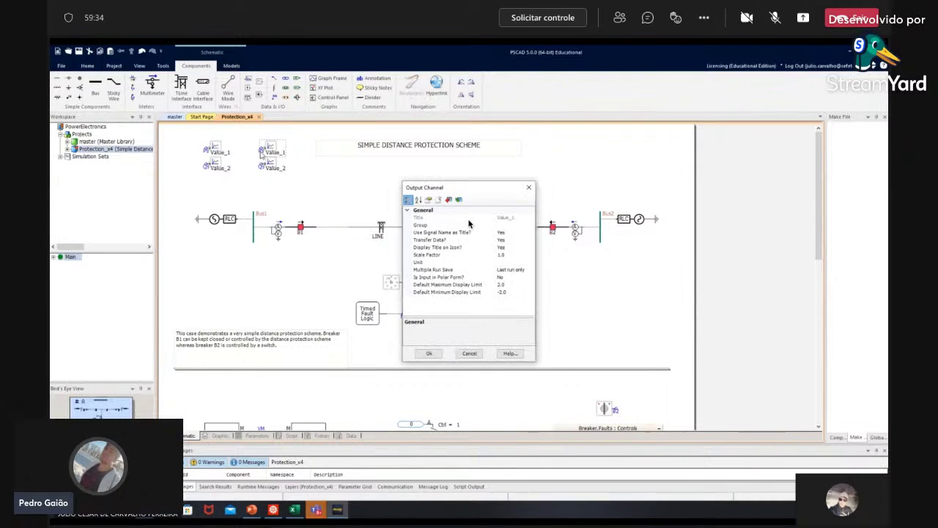
{"action": "left_click", "coordinate": [469, 353]}
{"action": "double_click", "coordinate": [262, 152]}
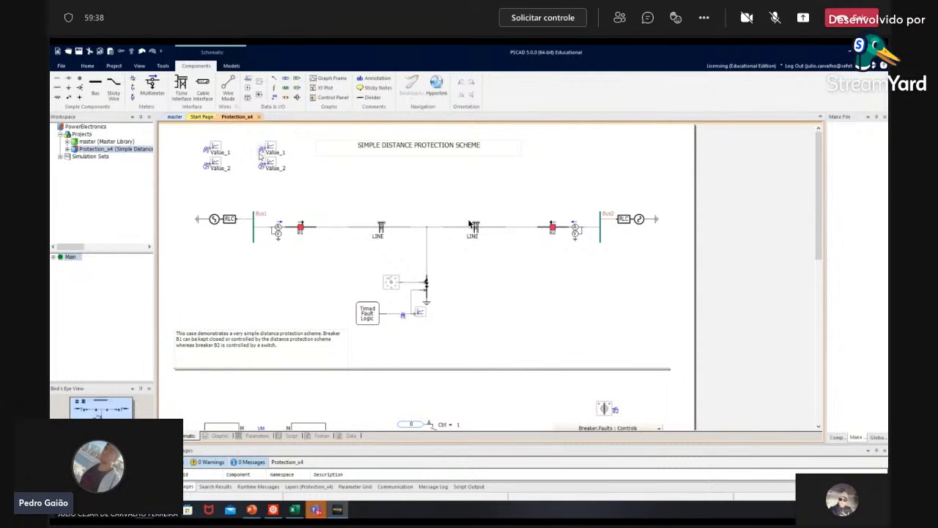
{"action": "left_click", "coordinate": [469, 353]}
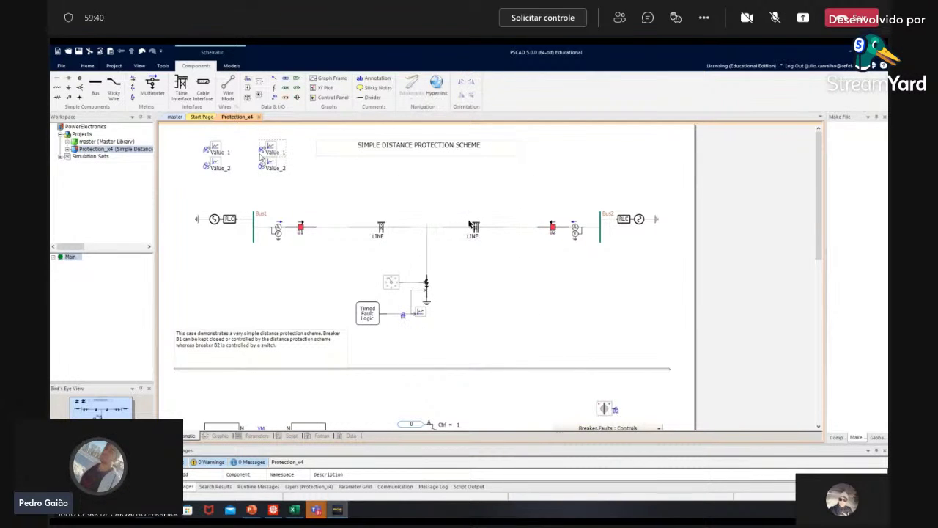
Step: Inspect the pasted signal label's Data Signal Name setting without changing it
{"action": "double_click", "coordinate": [469, 224]}
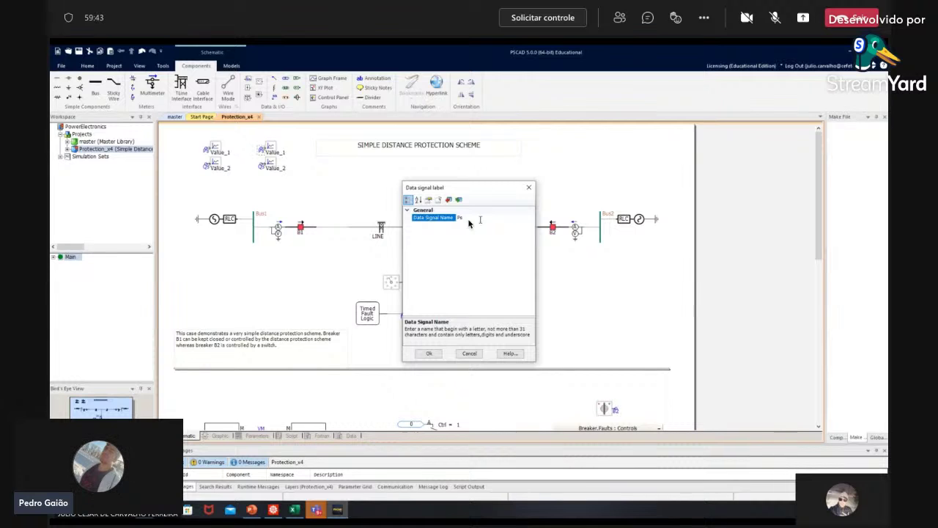
{"action": "key", "text": "Escape"}
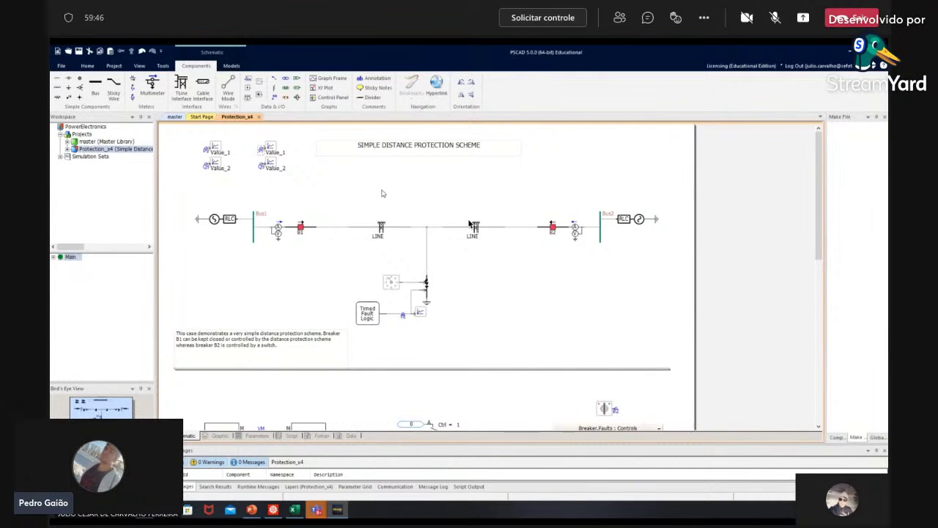
{"action": "double_click", "coordinate": [470, 223]}
{"action": "left_click", "coordinate": [469, 223]}
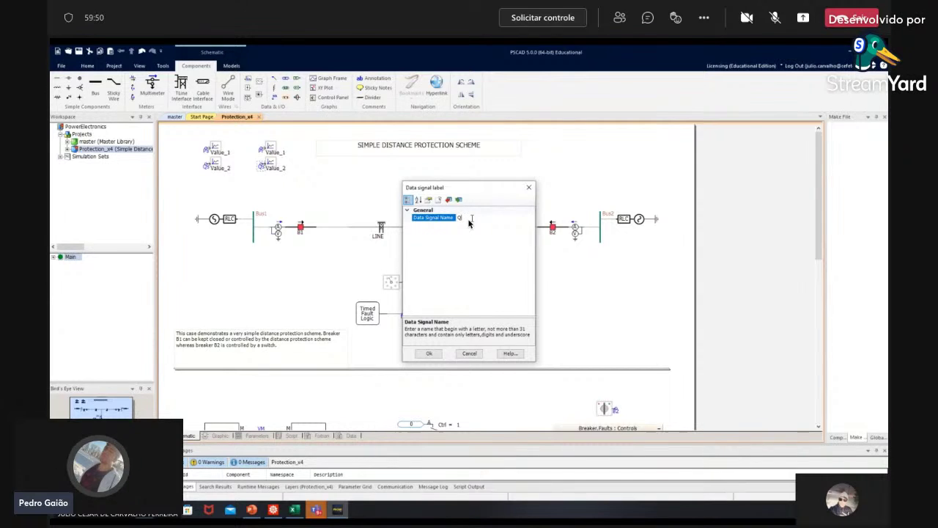
{"action": "key", "text": "Escape"}
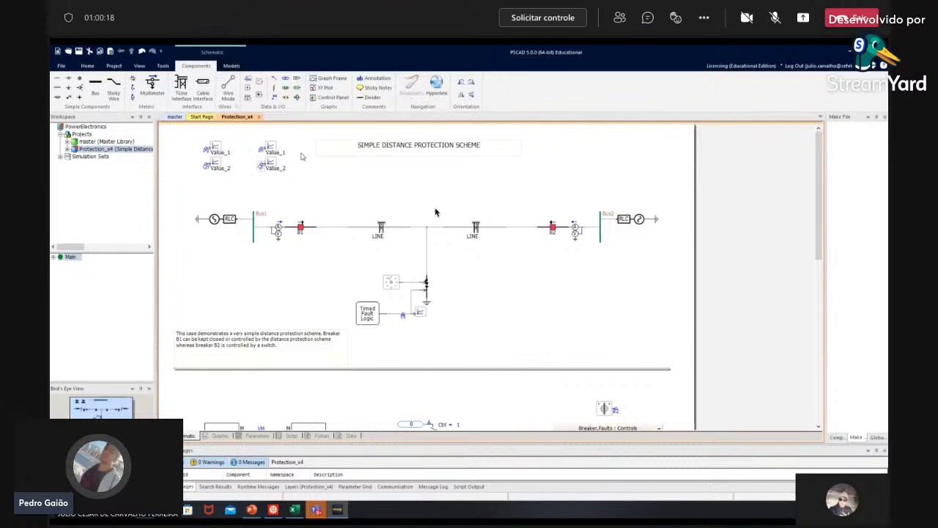
Step: Move the copied pair under the original, shift all four channels beside Bus1, and check Value_1 unchanged
{"action": "left_click", "coordinate": [273, 171]}
{"action": "left_click_drag", "start_coordinate": [273, 171], "coordinate": [218, 203]}
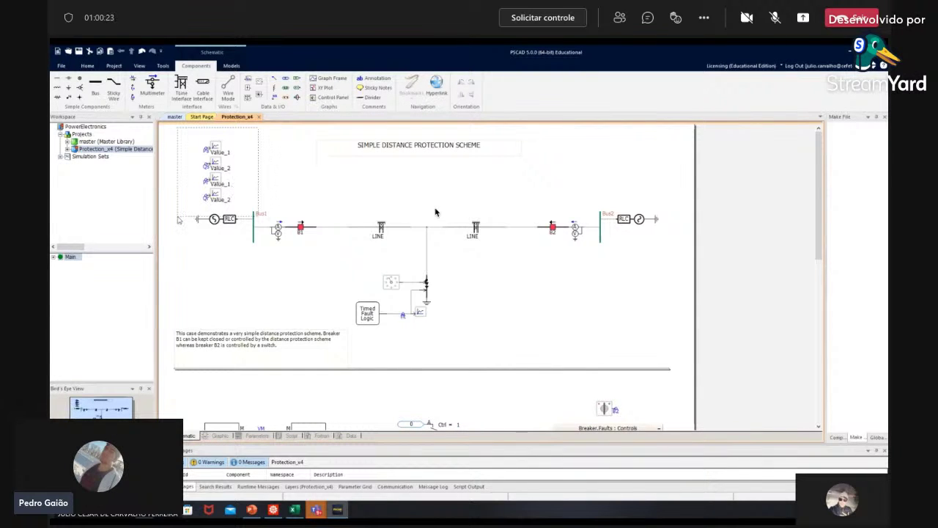
{"action": "left_click_drag", "start_coordinate": [219, 173], "coordinate": [225, 314]}
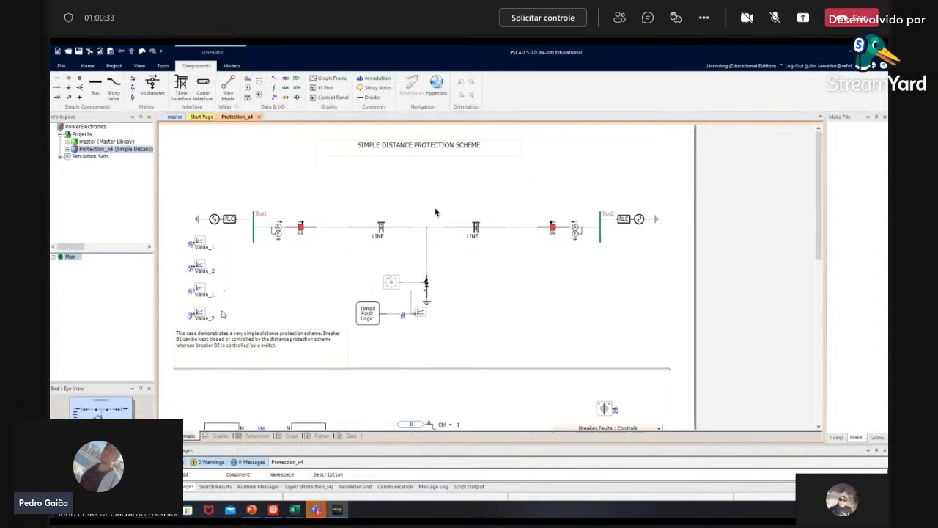
{"action": "left_click", "coordinate": [201, 243]}
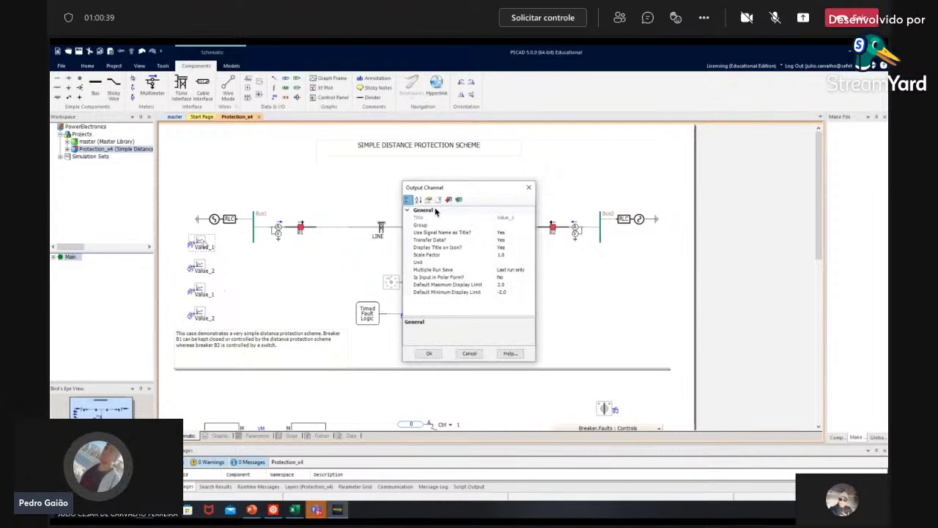
{"action": "left_click", "coordinate": [475, 354]}
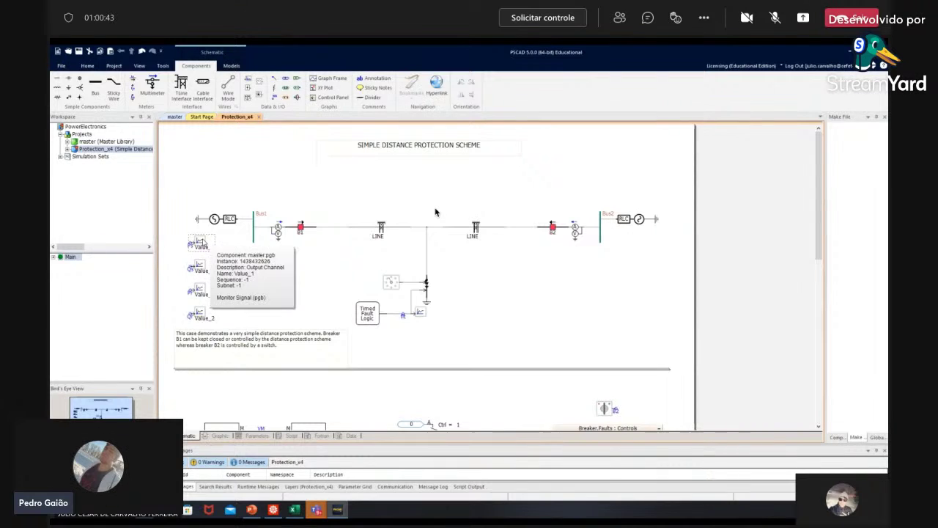
Step: Create an overlay graph plotting Value_1 and move it to the top-right of the schematic
{"action": "right_click", "coordinate": [204, 242]}
{"action": "mouse_move", "coordinate": [247, 446]}
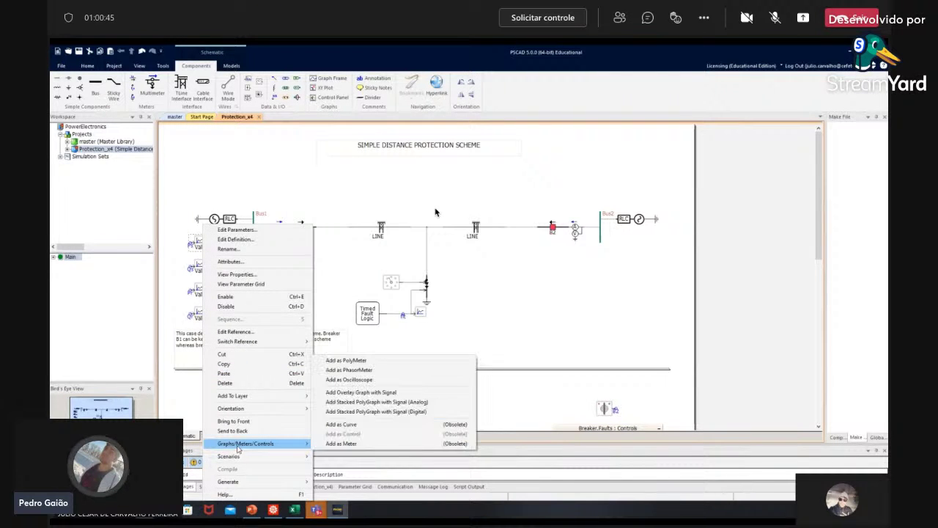
{"action": "left_click", "coordinate": [367, 392]}
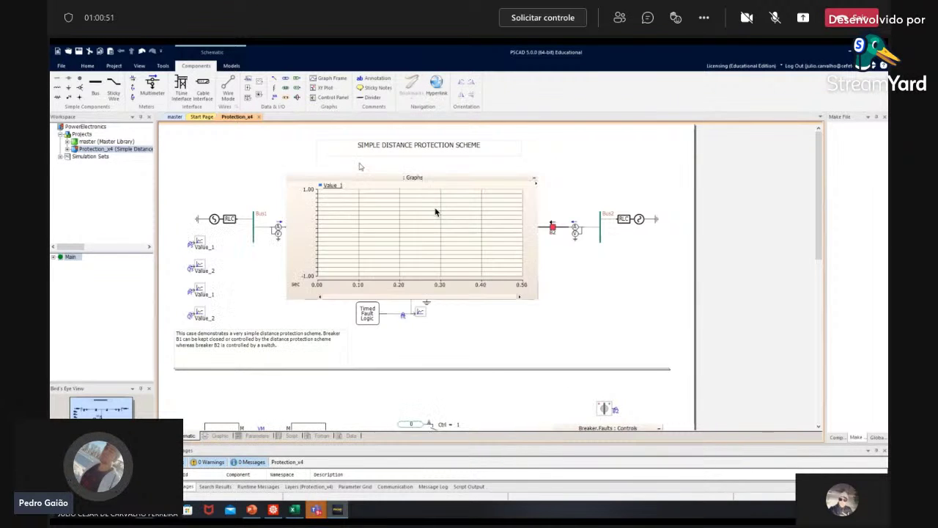
{"action": "left_click_drag", "start_coordinate": [309, 177], "coordinate": [449, 136]}
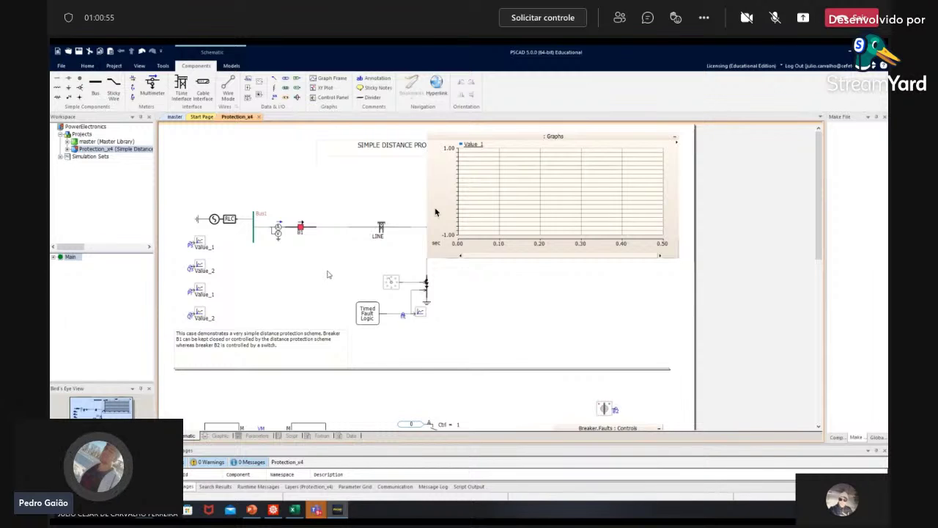
Step: Test adding Value_1 to the graph with Paste Curve, remove the duplicate curve, and reposition the frame
{"action": "left_click", "coordinate": [201, 291]}
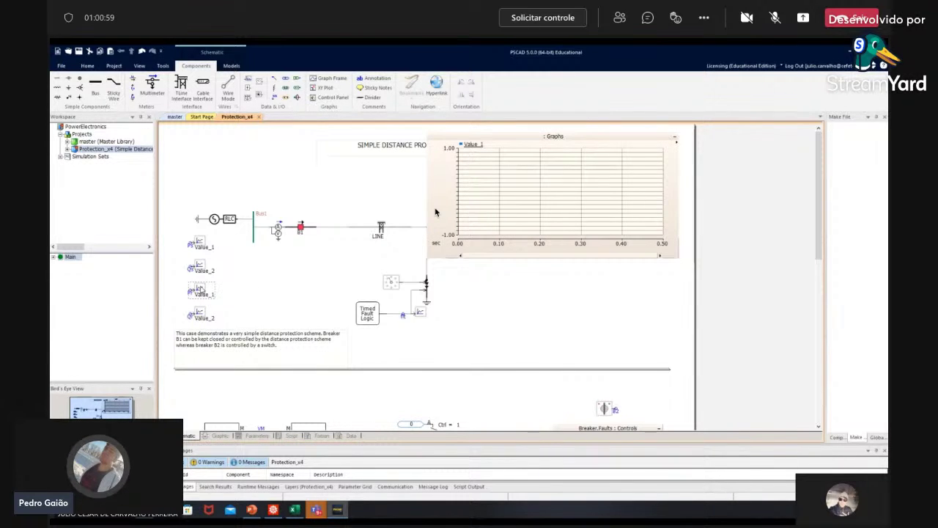
{"action": "right_click", "coordinate": [202, 290]}
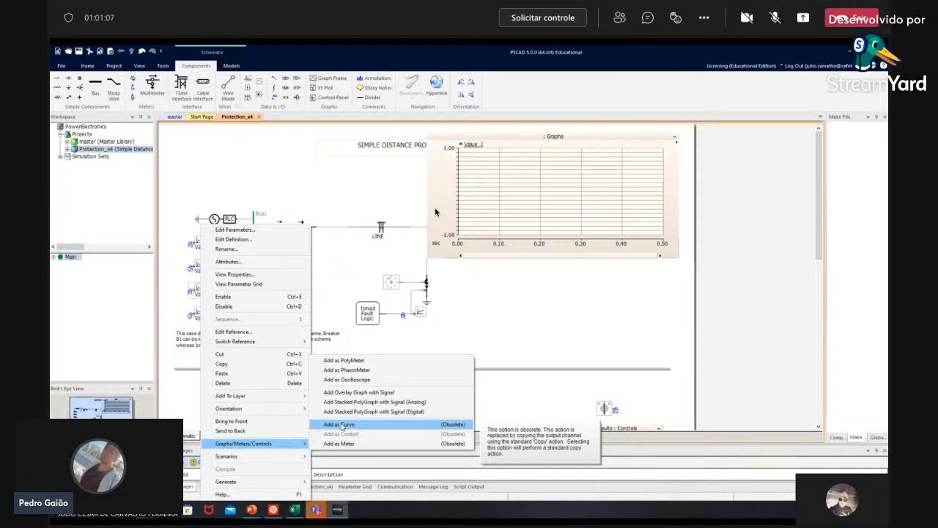
{"action": "left_click", "coordinate": [340, 425]}
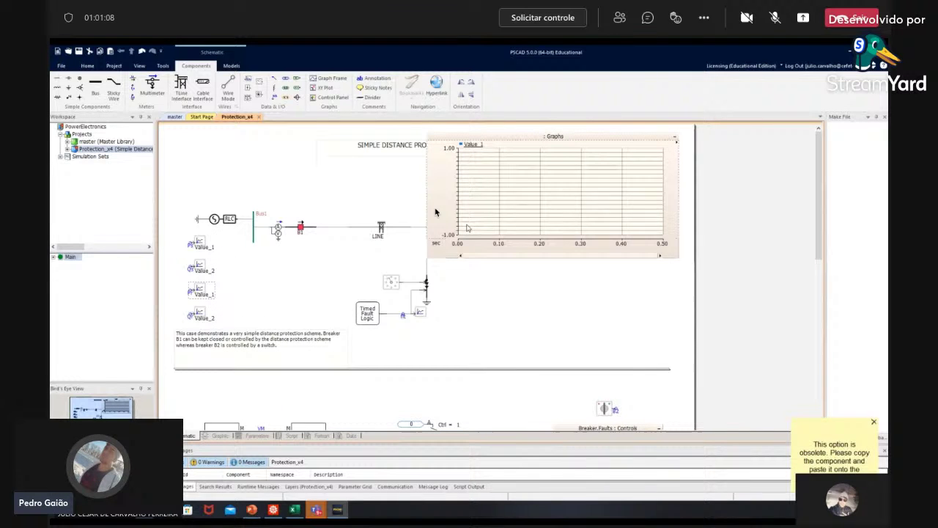
{"action": "right_click", "coordinate": [493, 194]}
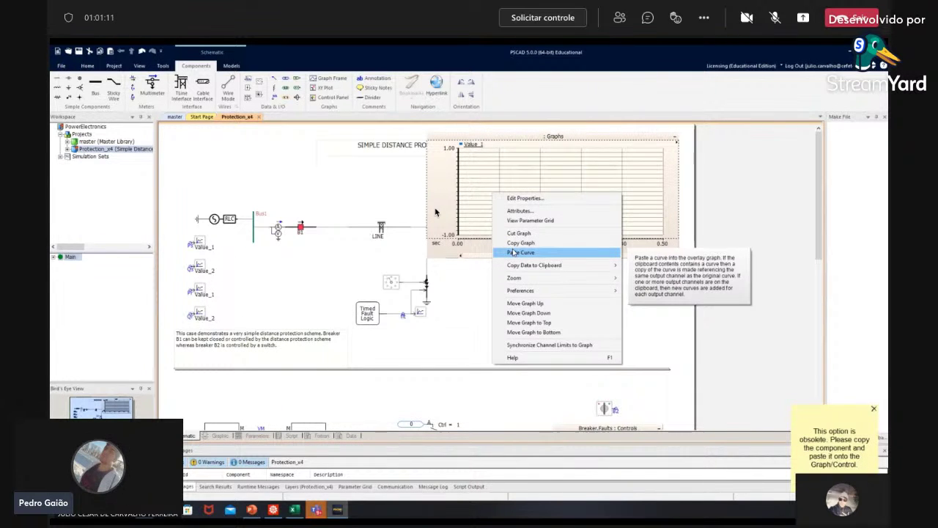
{"action": "left_click", "coordinate": [513, 252]}
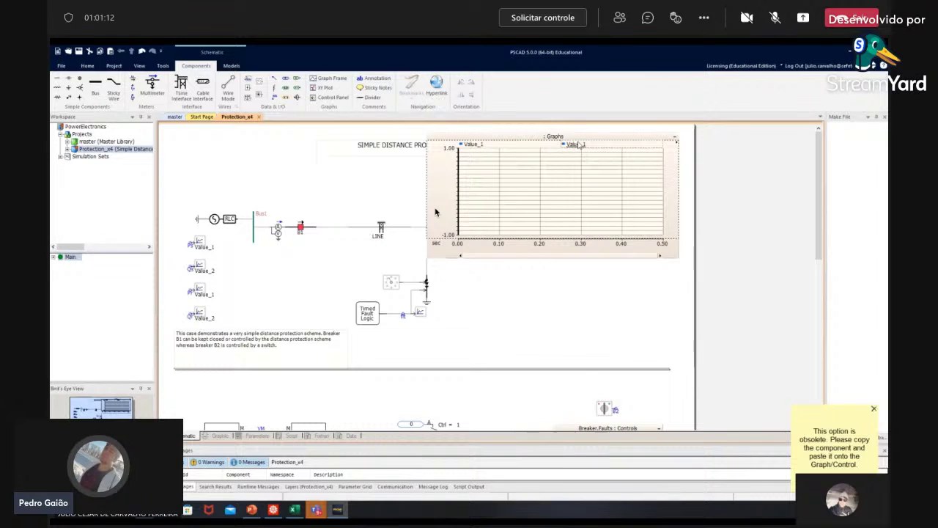
{"action": "left_click_drag", "start_coordinate": [576, 144], "coordinate": [534, 184]}
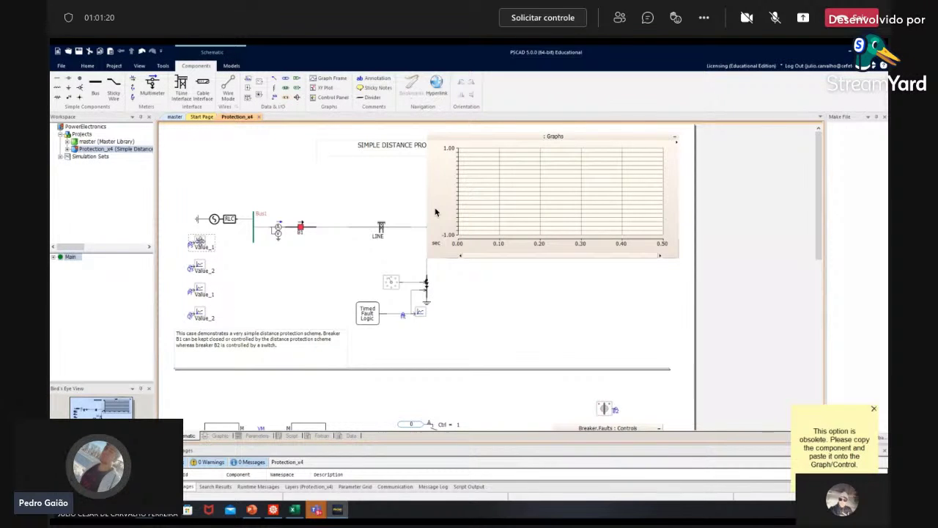
{"action": "left_click_drag", "start_coordinate": [436, 213], "coordinate": [511, 212]}
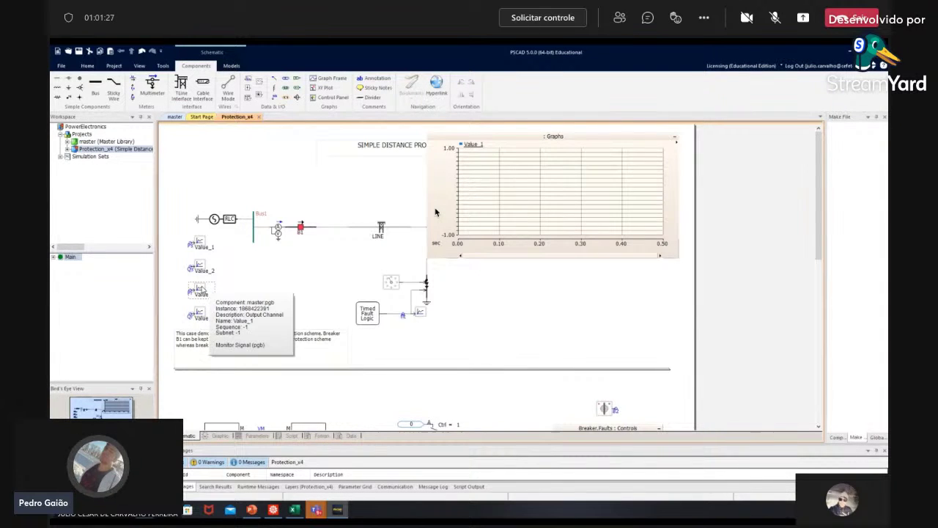
{"action": "left_click_drag", "start_coordinate": [436, 213], "coordinate": [518, 196]}
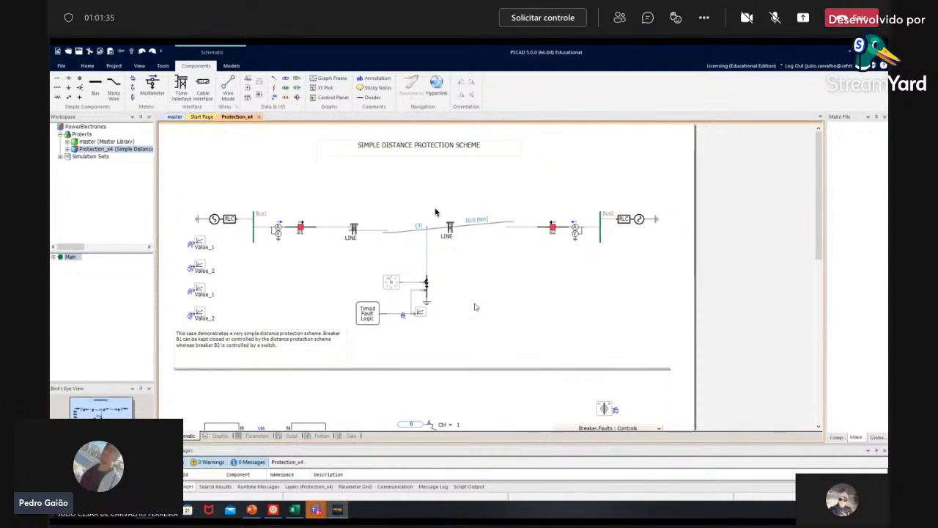
Step: Restore the shifted line segment to a horizontal run between Bus1 and Bus2, then clear the selection
{"action": "scroll", "coordinate": [474, 305], "scroll_direction": "down", "scroll_amount": 5}
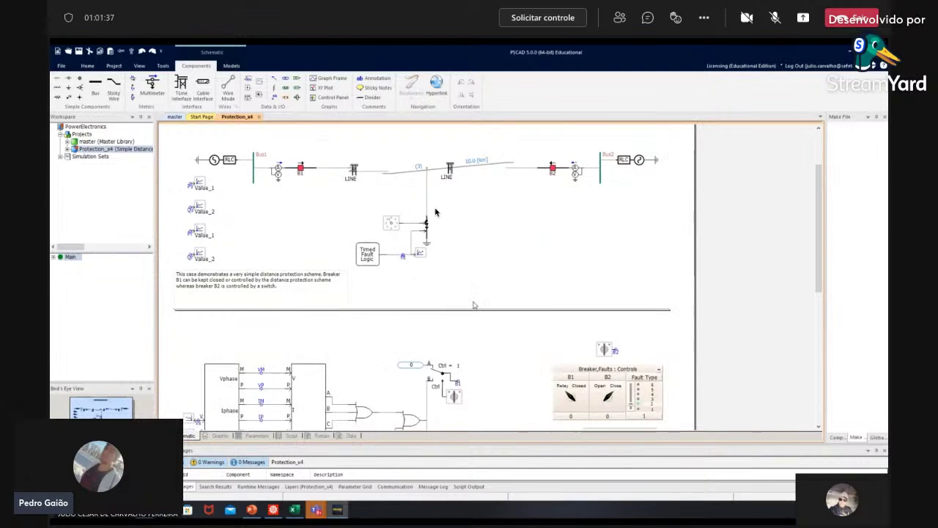
{"action": "scroll", "coordinate": [435, 213], "scroll_direction": "up", "scroll_amount": 5}
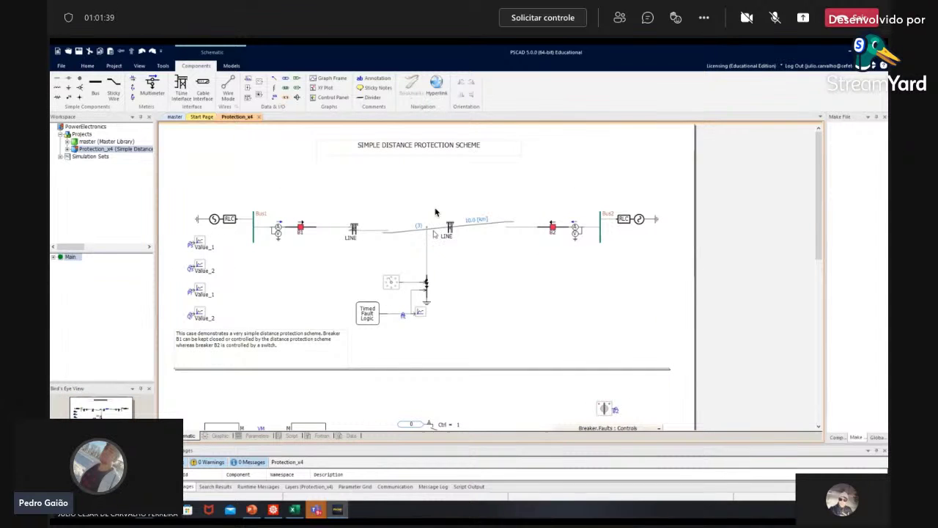
{"action": "left_click_drag", "start_coordinate": [405, 217], "coordinate": [420, 226]}
{"action": "left_click", "coordinate": [474, 248]}
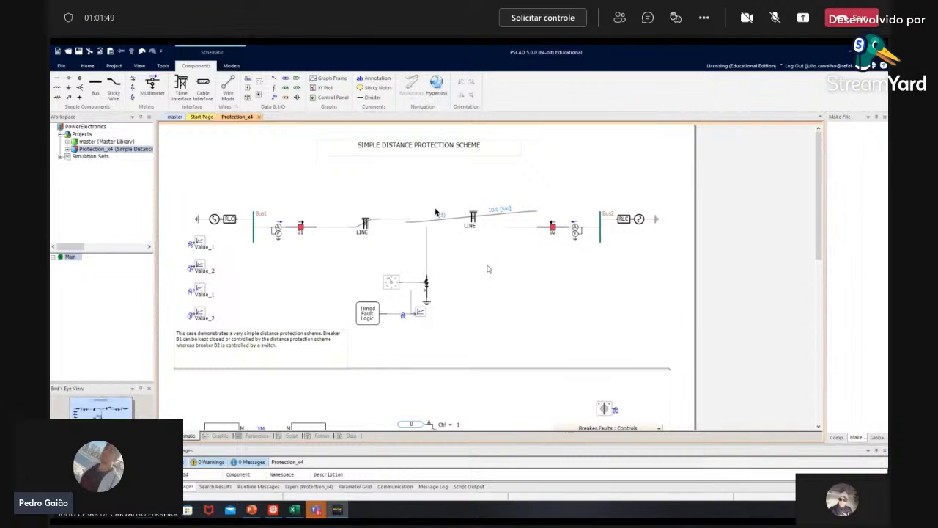
{"action": "left_click", "coordinate": [436, 213]}
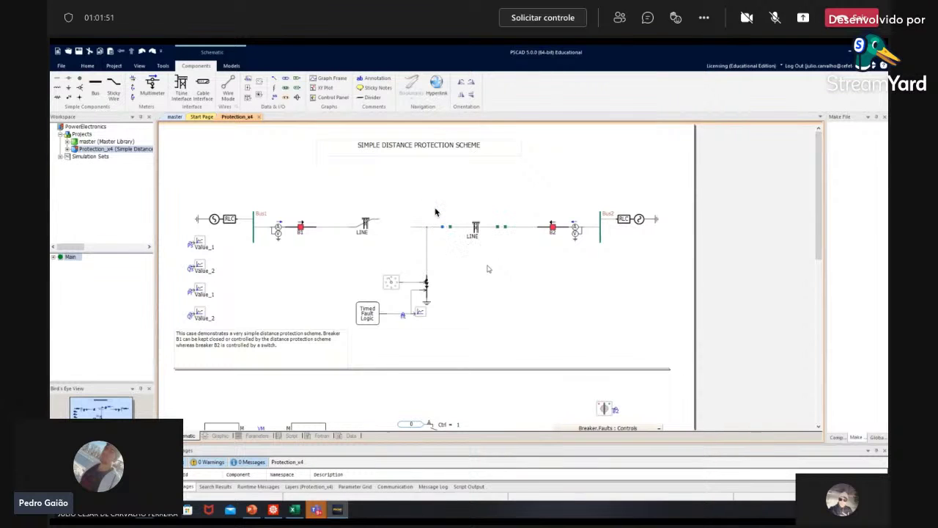
{"action": "key", "text": "Return"}
{"action": "left_click", "coordinate": [495, 306]}
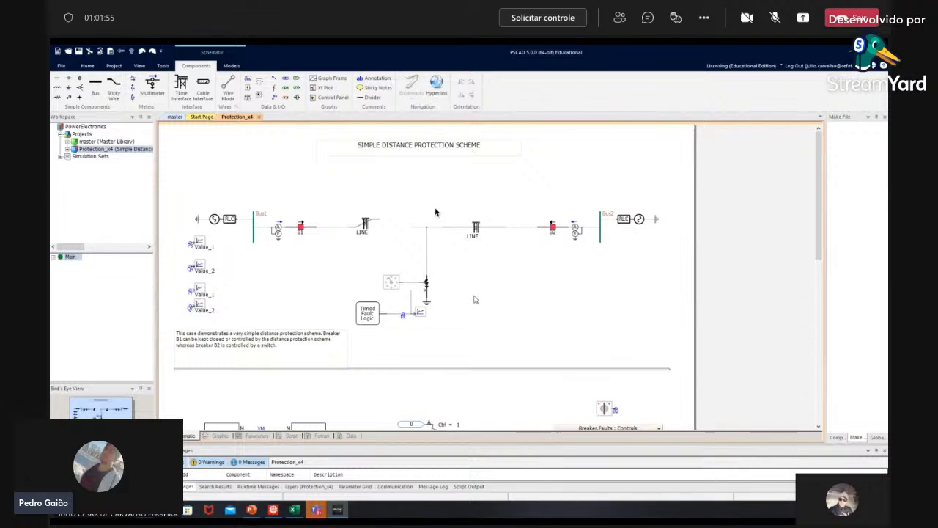
Step: Unload the Protection_x4 project, discarding its unsaved changes
{"action": "right_click", "coordinate": [115, 150]}
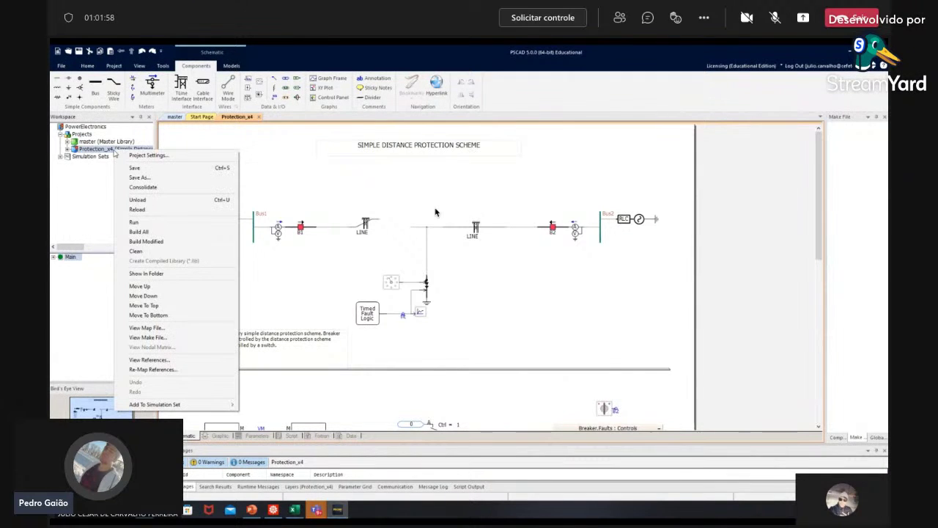
{"action": "left_click", "coordinate": [159, 201]}
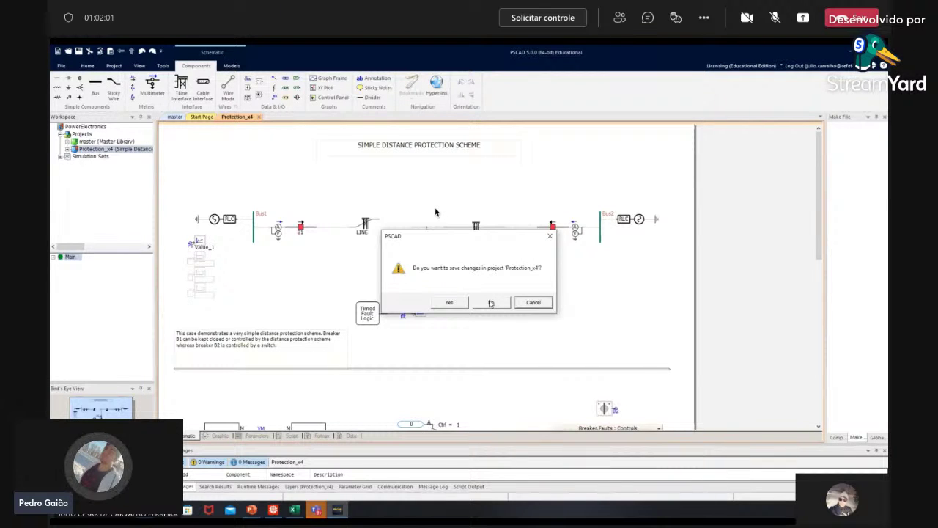
{"action": "left_click", "coordinate": [490, 303]}
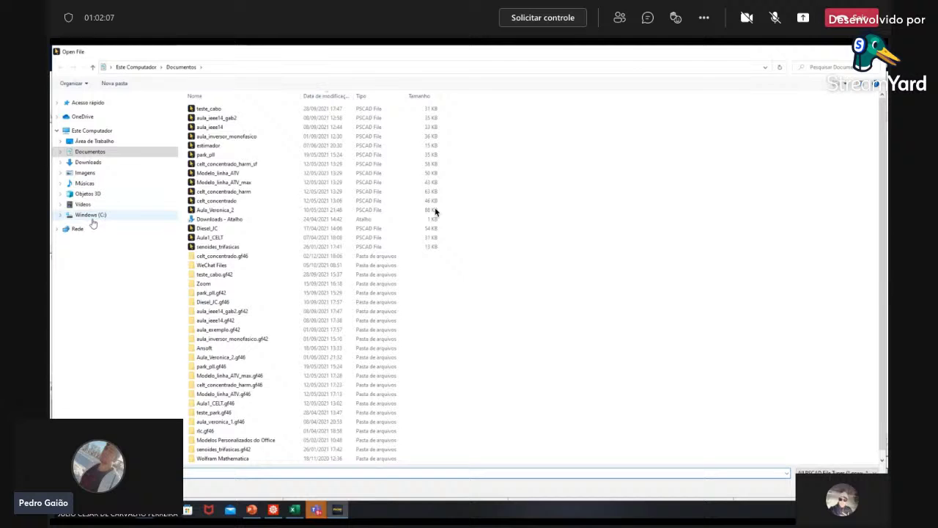
Step: Browse to C: > CEFET > cefet > 2021 > 2021_2 to find the project file
{"action": "left_click", "coordinate": [90, 214]}
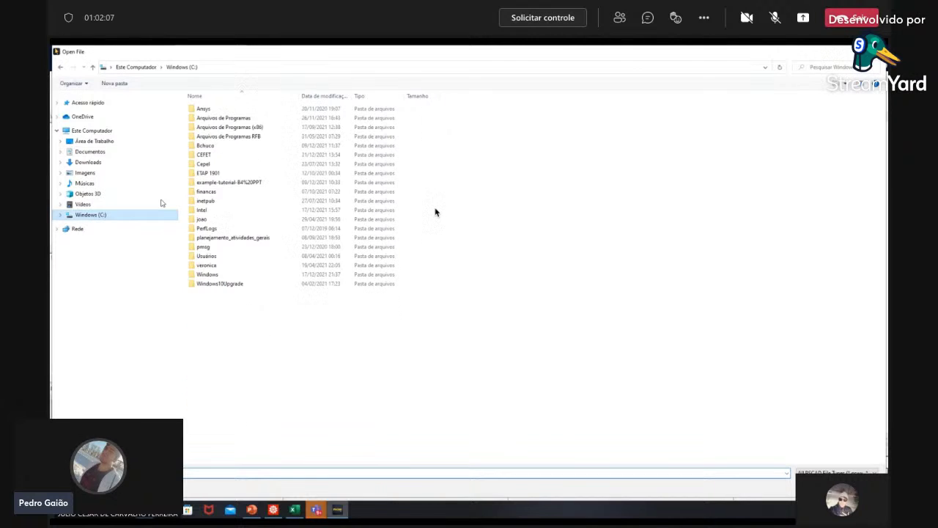
{"action": "double_click", "coordinate": [203, 155]}
{"action": "double_click", "coordinate": [202, 164]}
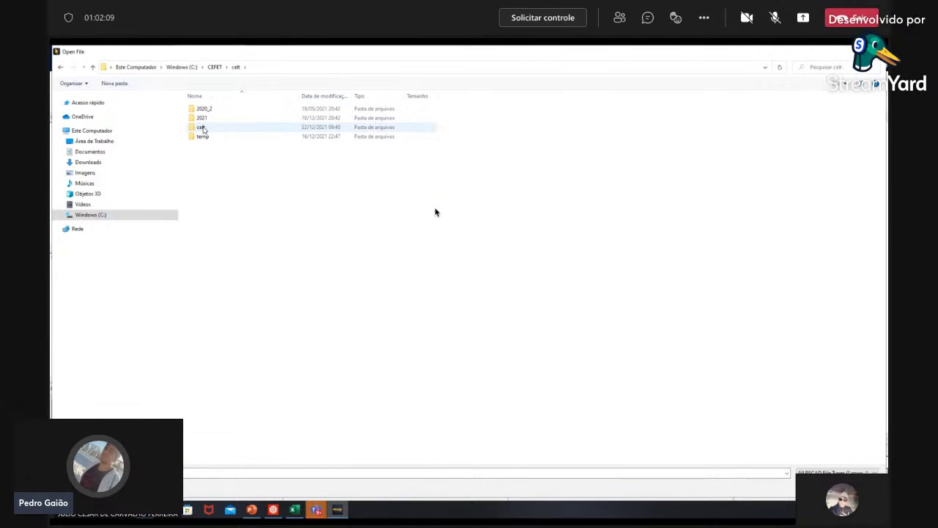
{"action": "double_click", "coordinate": [203, 118]}
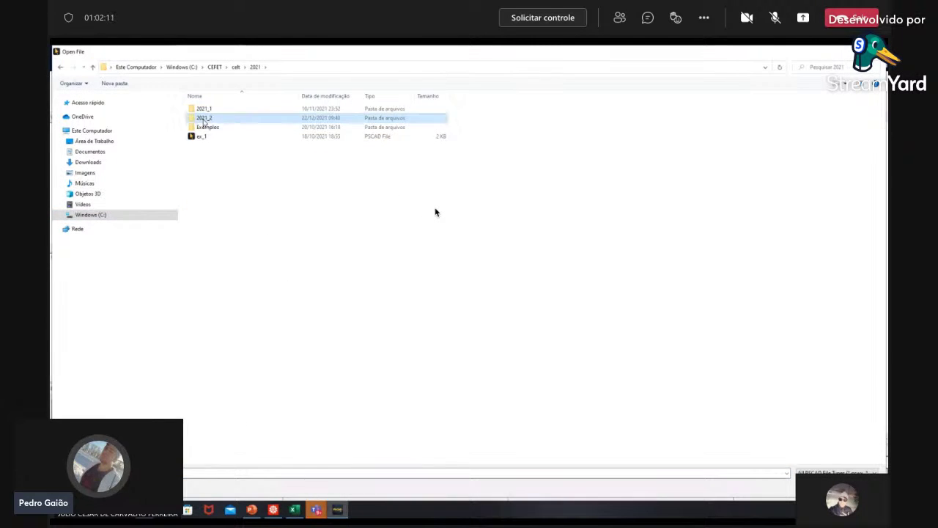
{"action": "double_click", "coordinate": [204, 118]}
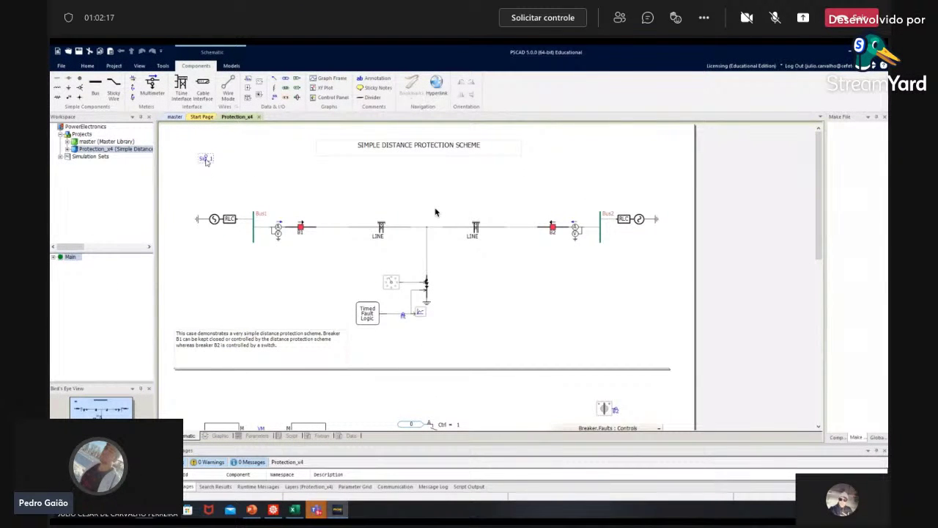
Step: Place a data label at the top-left and set its Data Signal Name to P
{"action": "mouse_move", "coordinate": [206, 161]}
{"action": "key", "text": "Delete"}
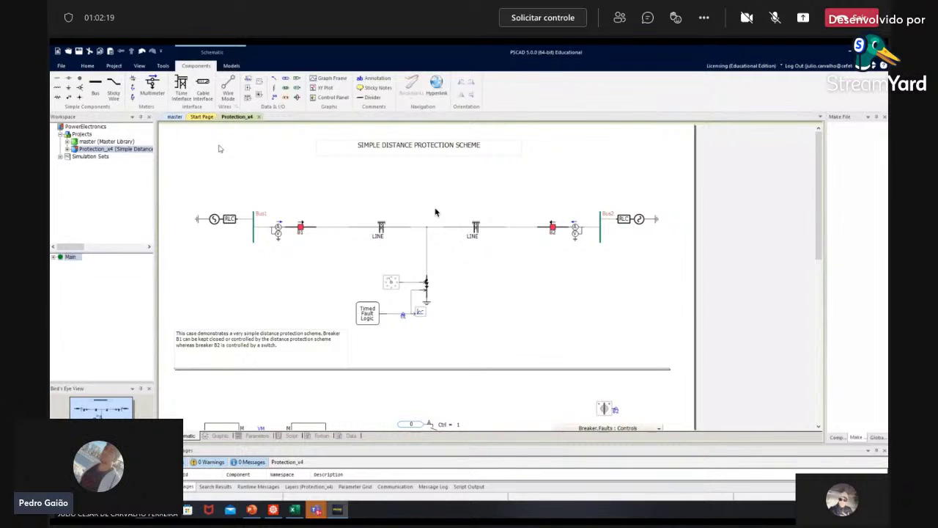
{"action": "left_click", "coordinate": [136, 89]}
{"action": "double_click", "coordinate": [206, 143]}
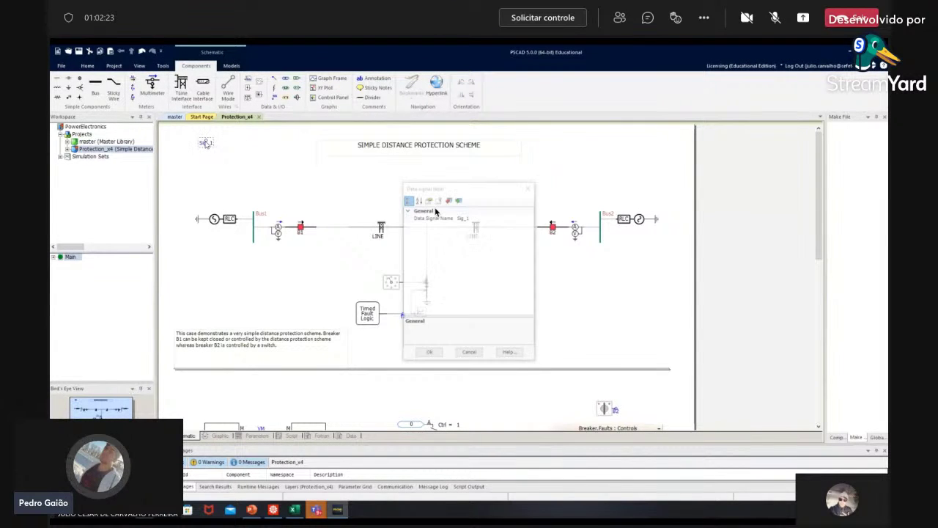
{"action": "left_click", "coordinate": [481, 217]}
{"action": "left_click", "coordinate": [467, 217]}
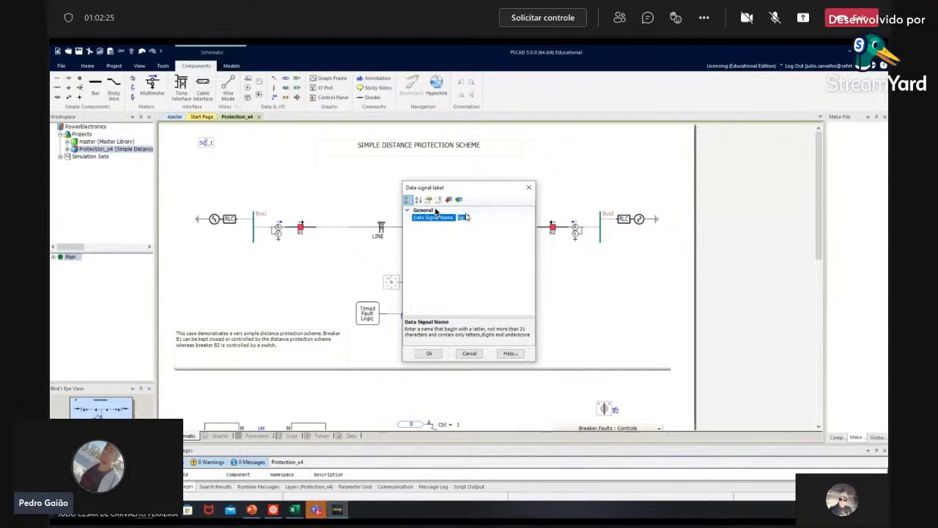
{"action": "type", "text": "Pa"}
{"action": "key", "text": "Return"}
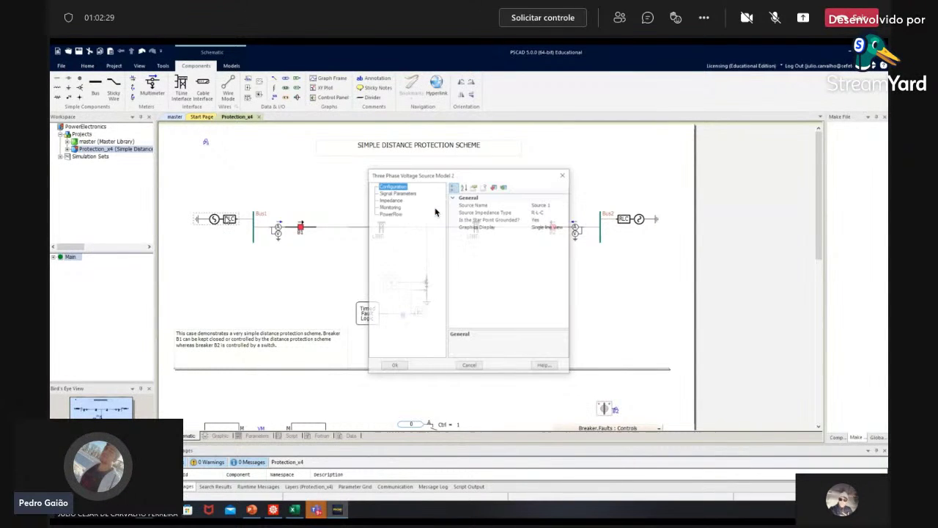
{"action": "left_click", "coordinate": [460, 366]}
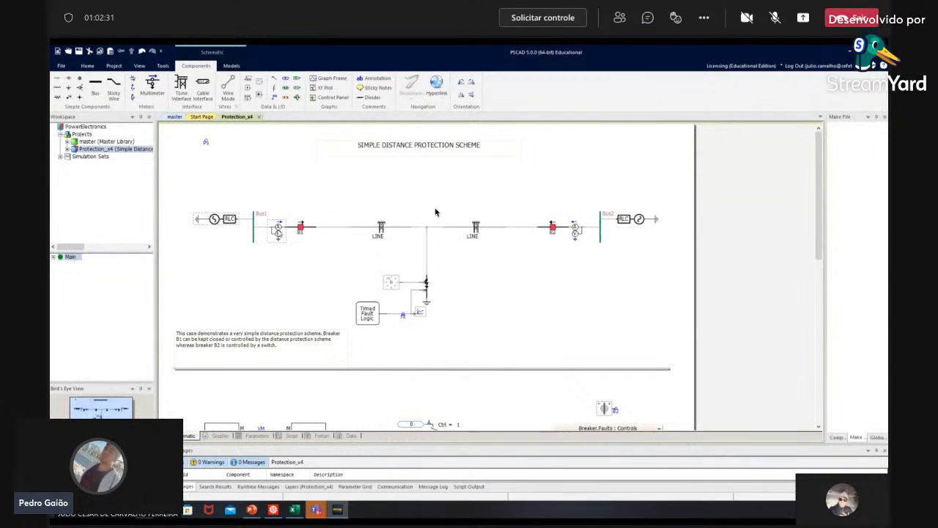
Step: Review the Bus1 multimeter's output signal names and cancel without changes
{"action": "double_click", "coordinate": [277, 230]}
{"action": "left_click", "coordinate": [389, 188]}
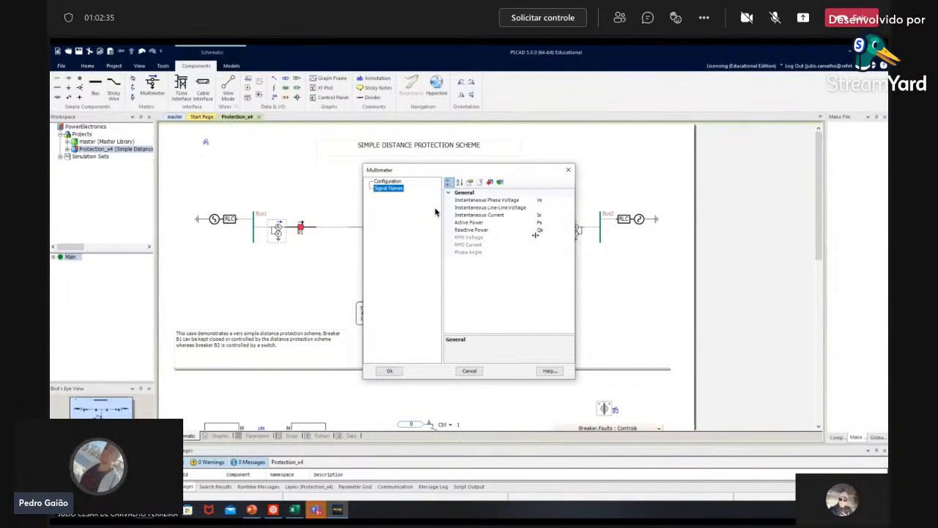
{"action": "left_click", "coordinate": [463, 371]}
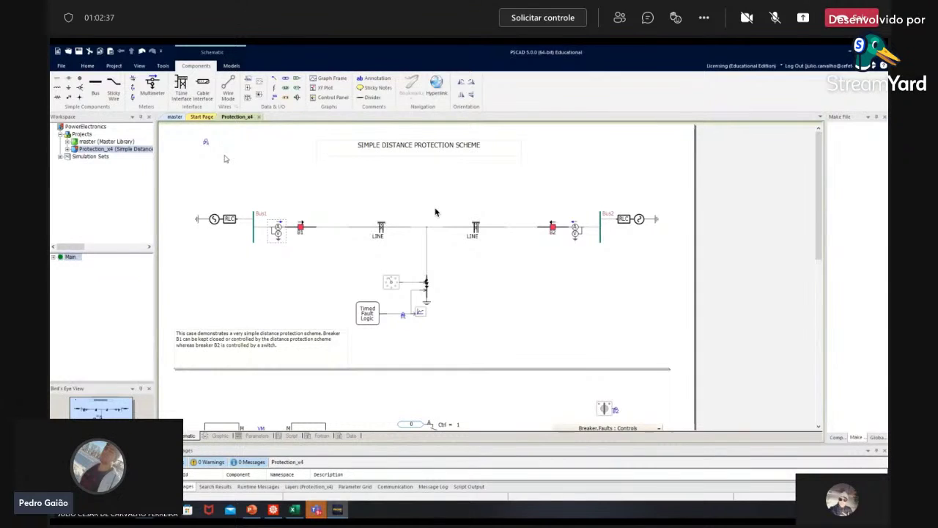
Step: Place a labelled Value_1 output channel at the top-left and copy the pair to the right
{"action": "left_click", "coordinate": [248, 79]}
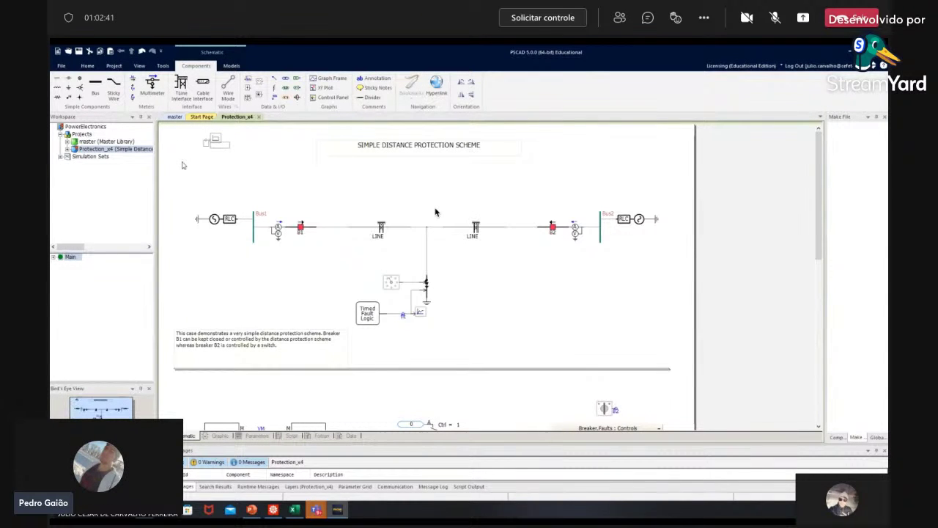
{"action": "left_click", "coordinate": [207, 167]}
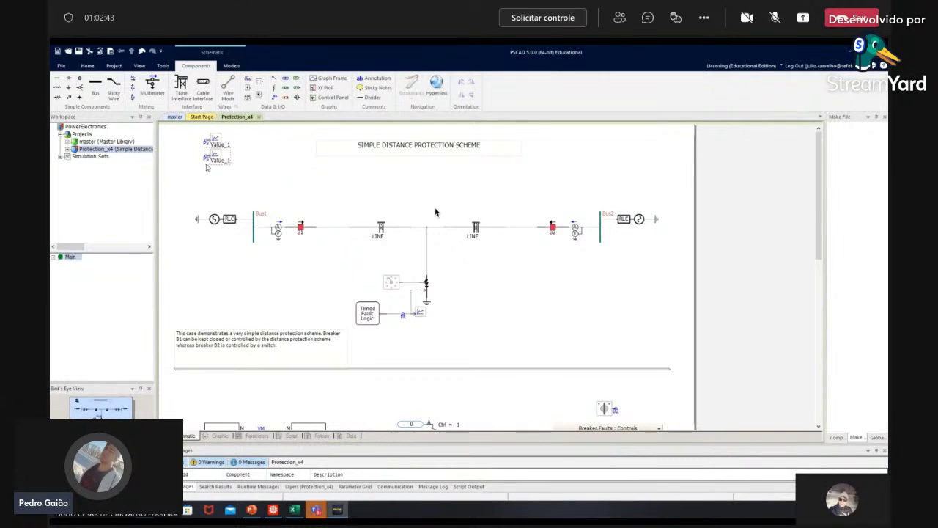
{"action": "double_click", "coordinate": [205, 165]}
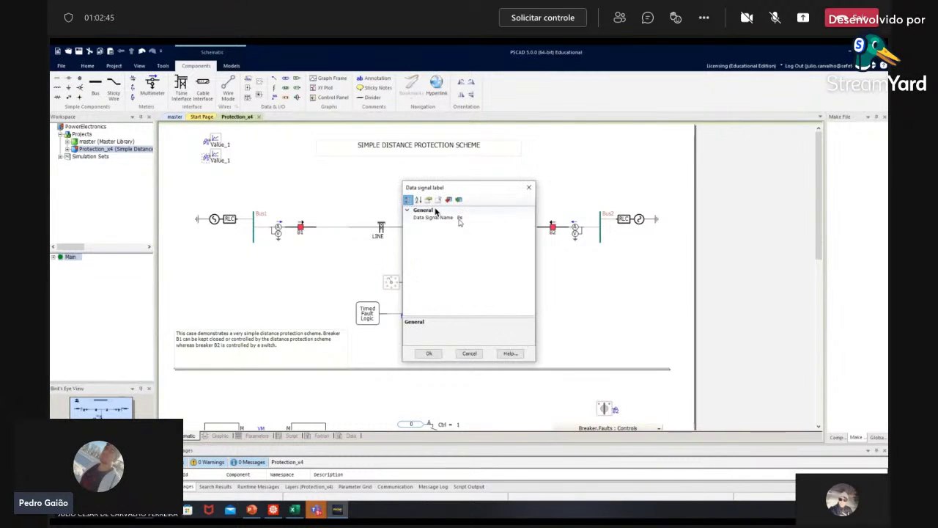
{"action": "key", "text": "Escape"}
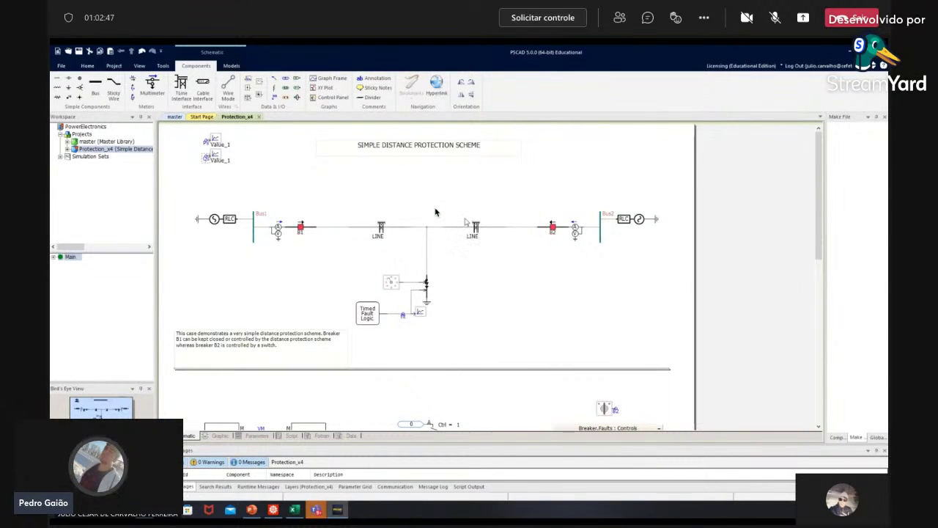
{"action": "left_click_drag", "start_coordinate": [222, 154], "coordinate": [264, 147]}
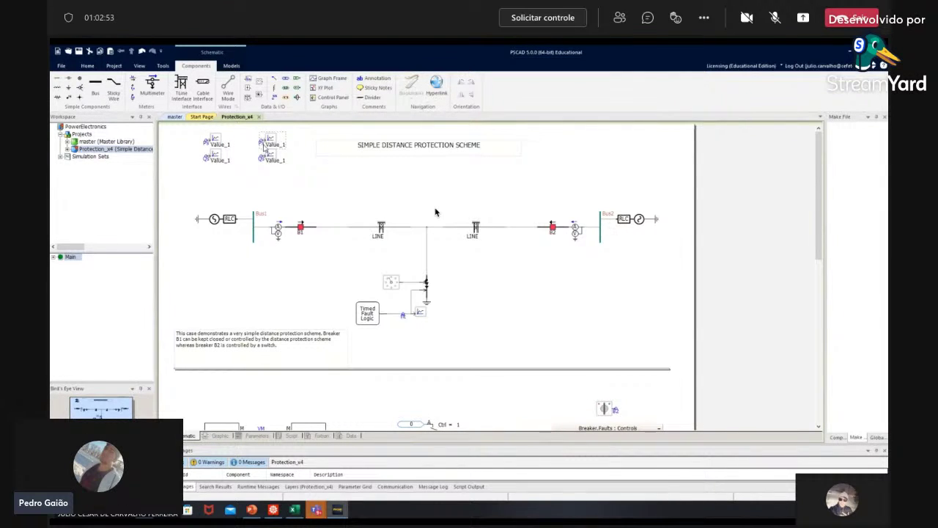
Step: Edit the Data Signal Name of each of the two copied labels
{"action": "double_click", "coordinate": [436, 213]}
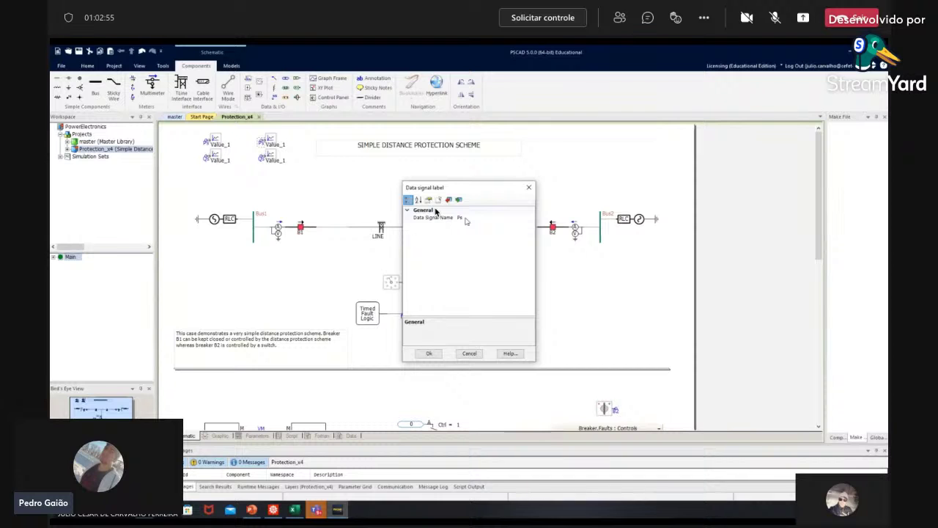
{"action": "left_click", "coordinate": [467, 218]}
{"action": "key", "text": "Escape"}
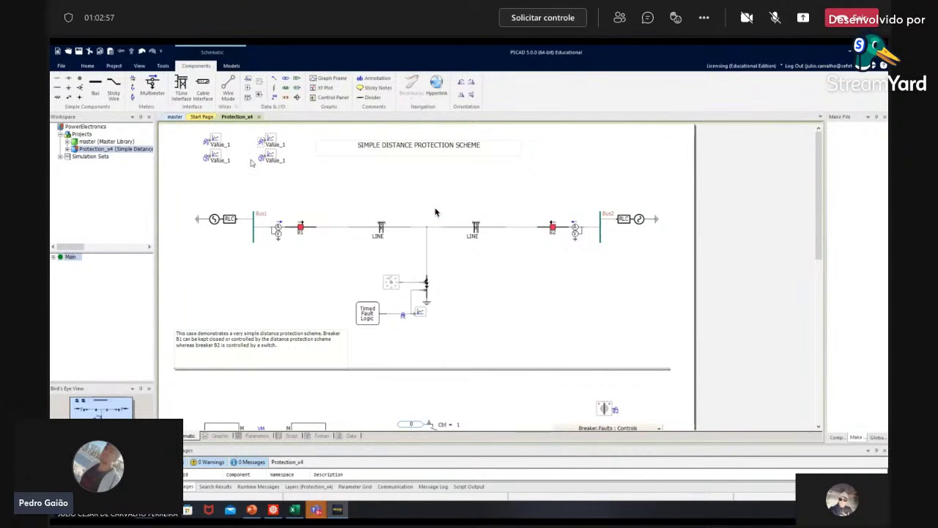
{"action": "double_click", "coordinate": [436, 212]}
{"action": "left_click", "coordinate": [478, 218]}
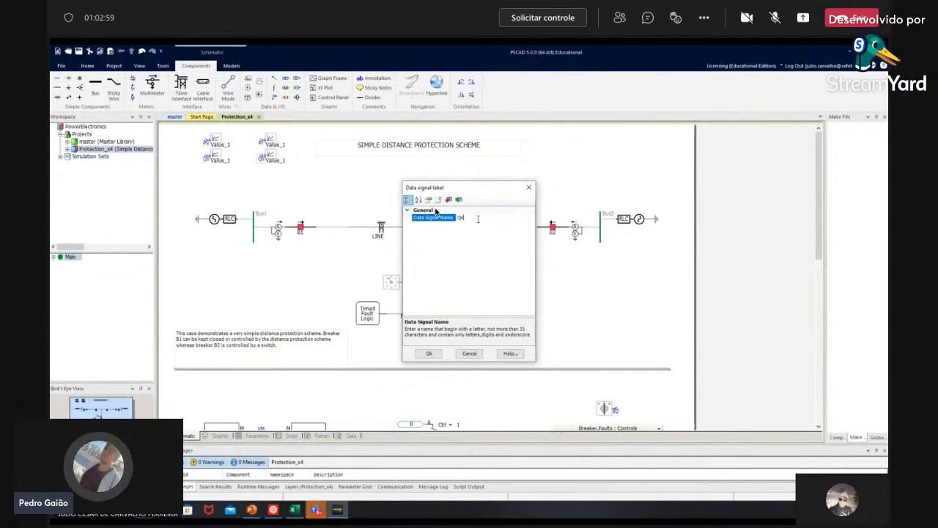
{"action": "key", "text": "Escape"}
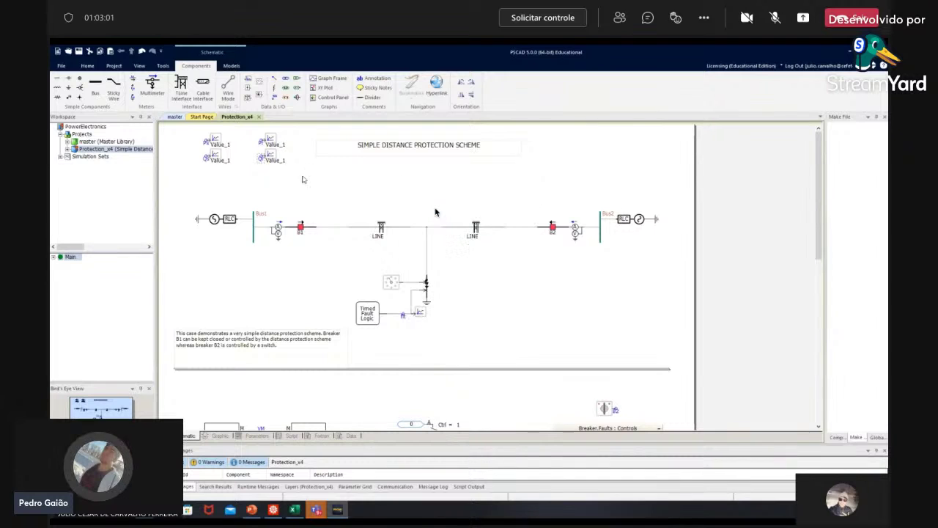
Step: Add an overlay graph for the Value_1 channel, move it up-left, and drag in another Value_1 signal
{"action": "right_click", "coordinate": [223, 140]}
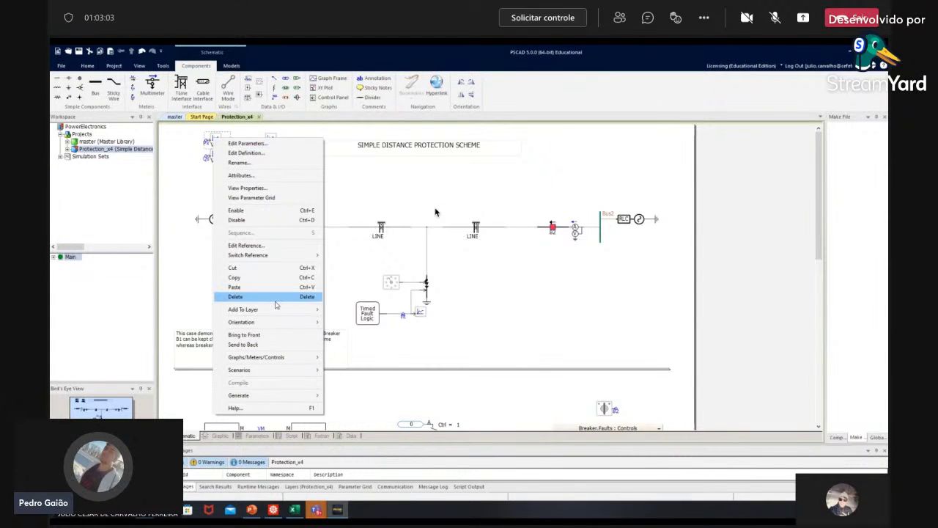
{"action": "mouse_move", "coordinate": [279, 360]}
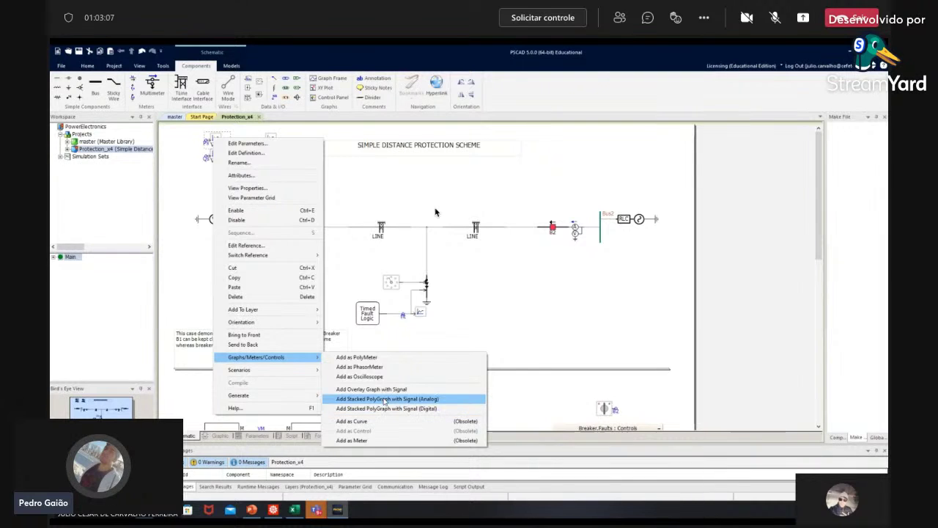
{"action": "left_click", "coordinate": [384, 389]}
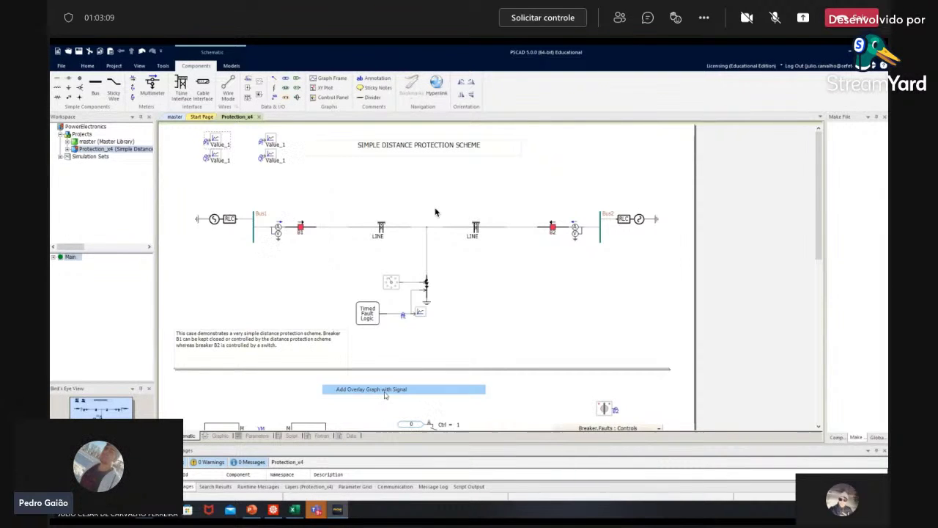
{"action": "left_click_drag", "start_coordinate": [461, 169], "coordinate": [429, 137]}
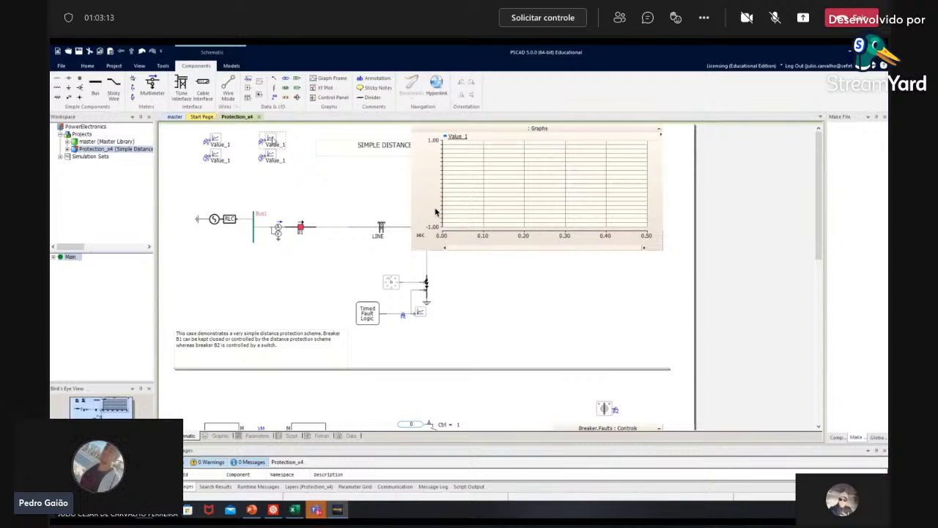
{"action": "left_click_drag", "start_coordinate": [313, 143], "coordinate": [511, 166]}
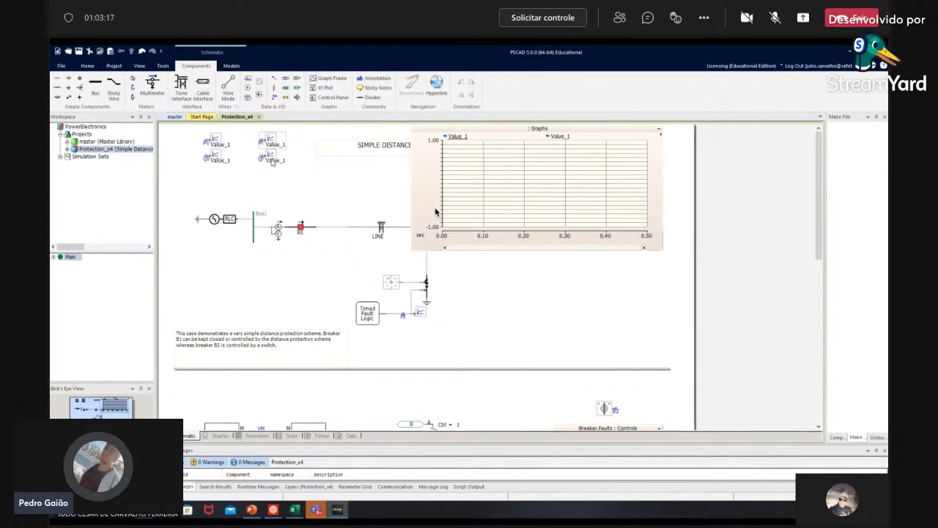
Step: Add a second overlay graph plotting the left Value_1 channel
{"action": "right_click", "coordinate": [216, 155]}
{"action": "mouse_move", "coordinate": [278, 374]}
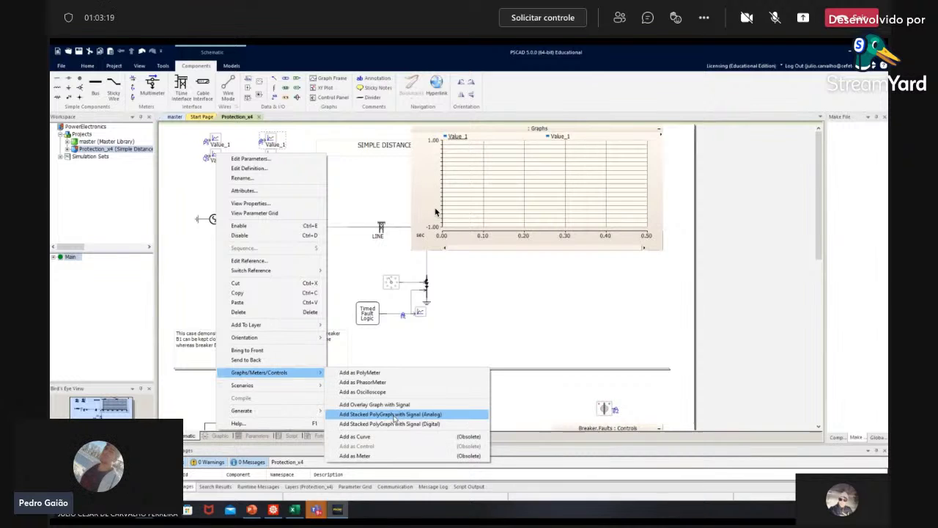
{"action": "left_click", "coordinate": [374, 404]}
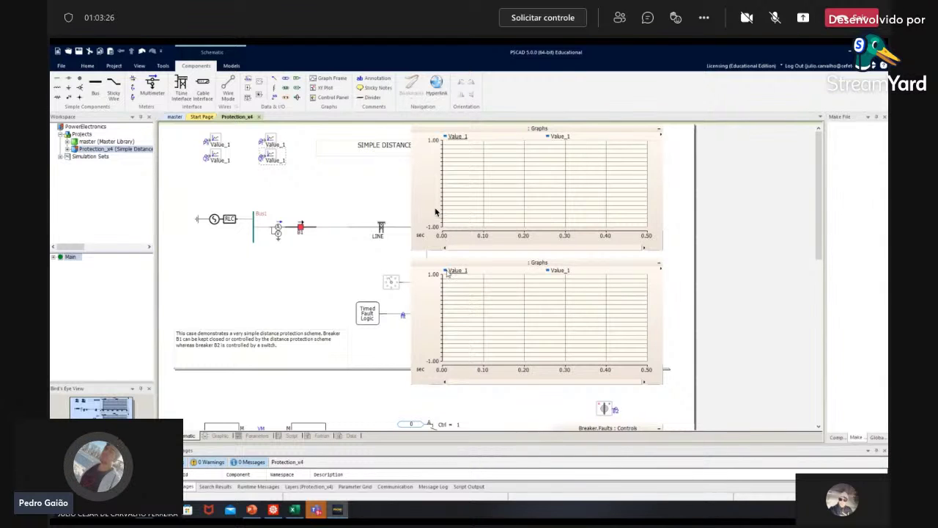
Step: Review the Vs, Ia and TripSignal graphs, then switch to the View ribbon
{"action": "scroll", "coordinate": [435, 211], "scroll_direction": "down", "scroll_amount": 10}
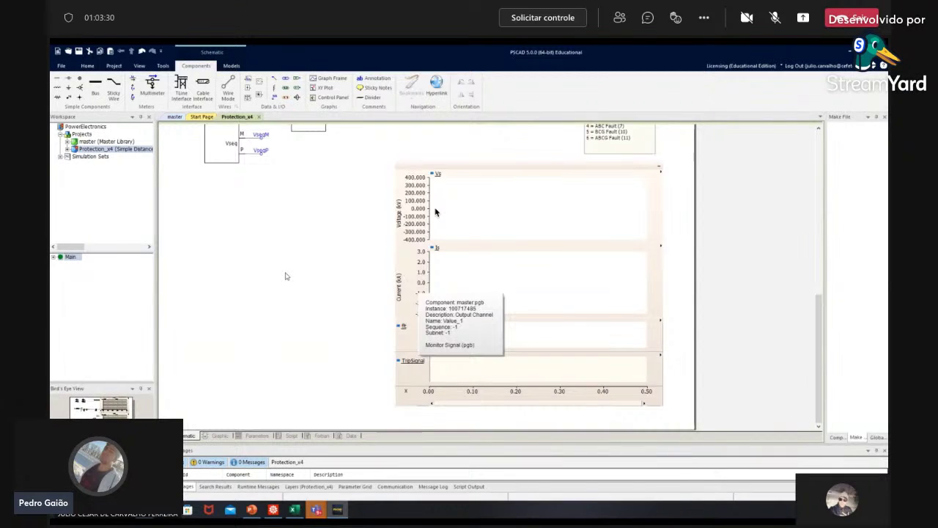
{"action": "scroll", "coordinate": [435, 212], "scroll_direction": "up", "scroll_amount": 10}
{"action": "scroll", "coordinate": [435, 212], "scroll_direction": "up", "scroll_amount": 2}
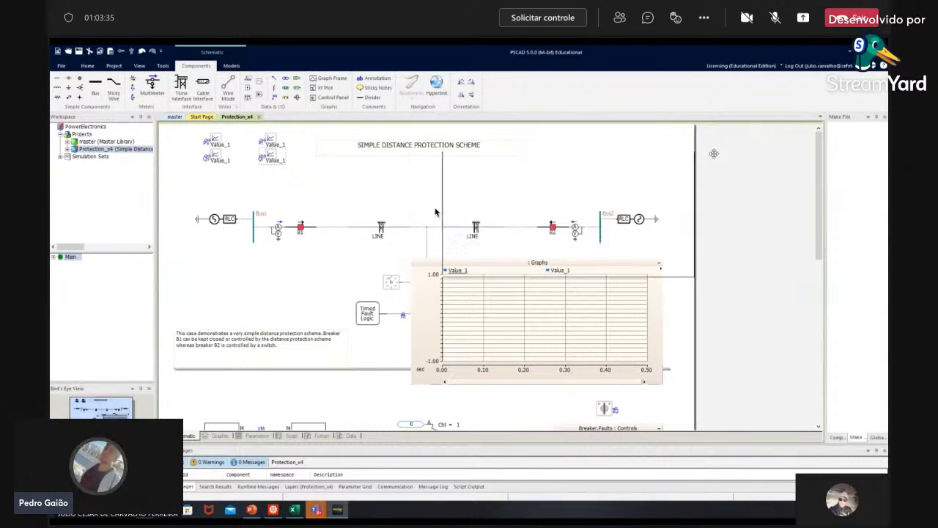
{"action": "left_click", "coordinate": [140, 66]}
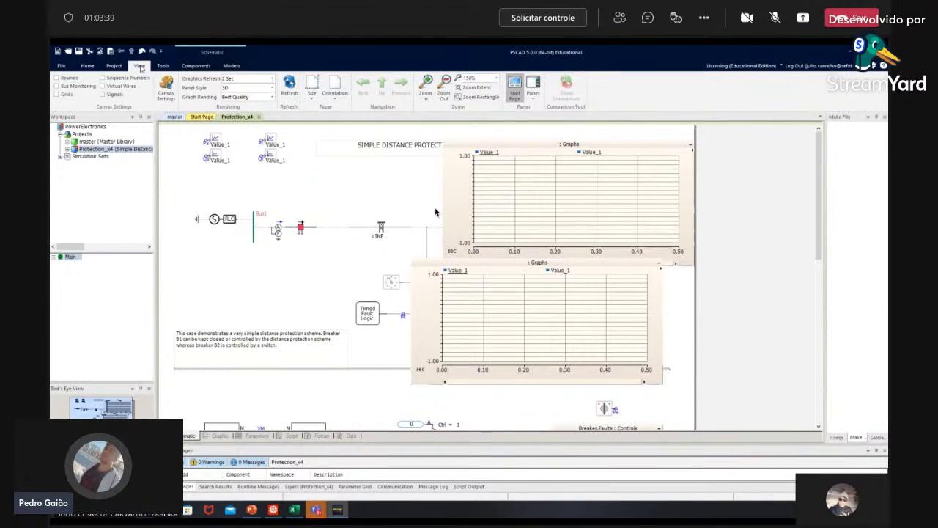
Step: Enlarge the schematic page size to B/A3, then C/A2, and deselect the title annotation
{"action": "left_click", "coordinate": [313, 97]}
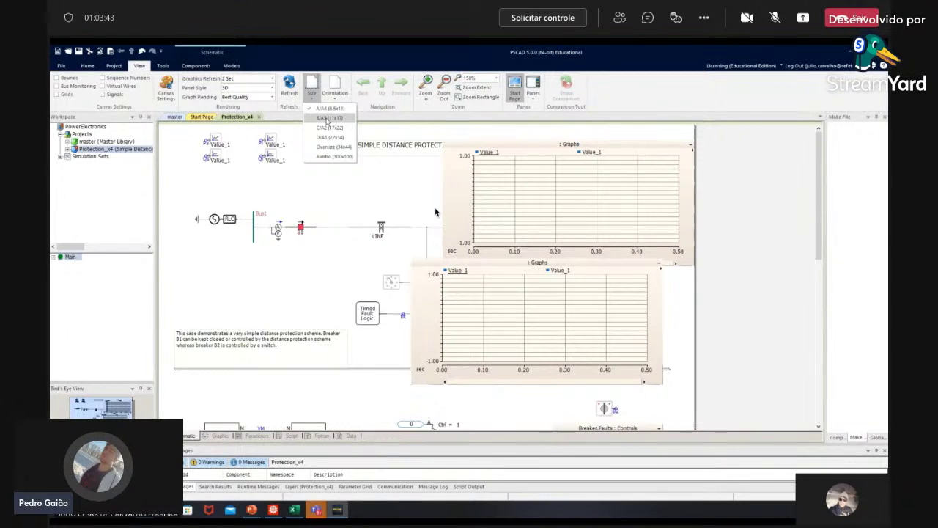
{"action": "left_click", "coordinate": [327, 123]}
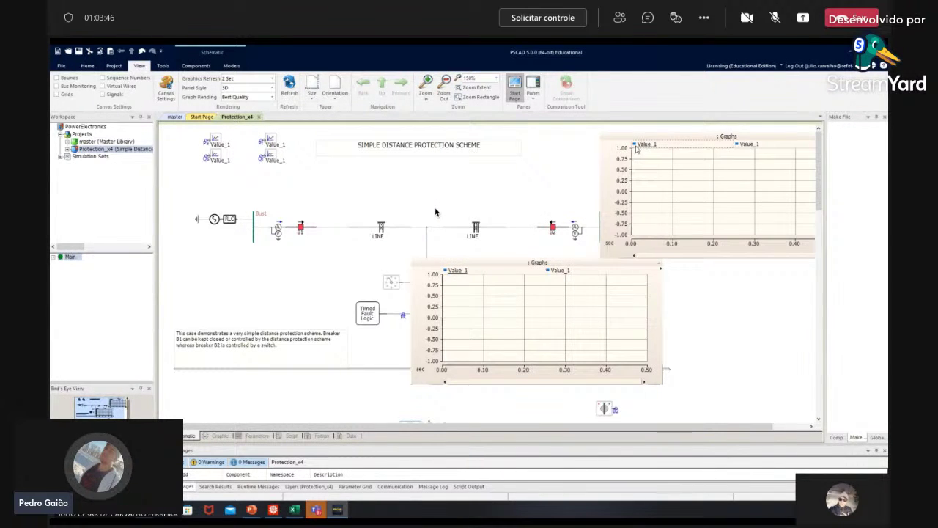
{"action": "left_click", "coordinate": [331, 103]}
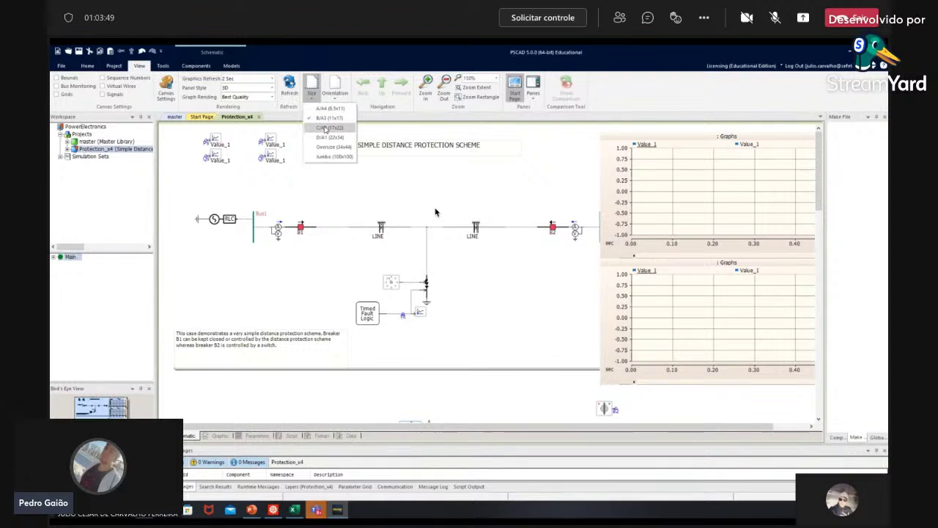
{"action": "key", "text": "Escape"}
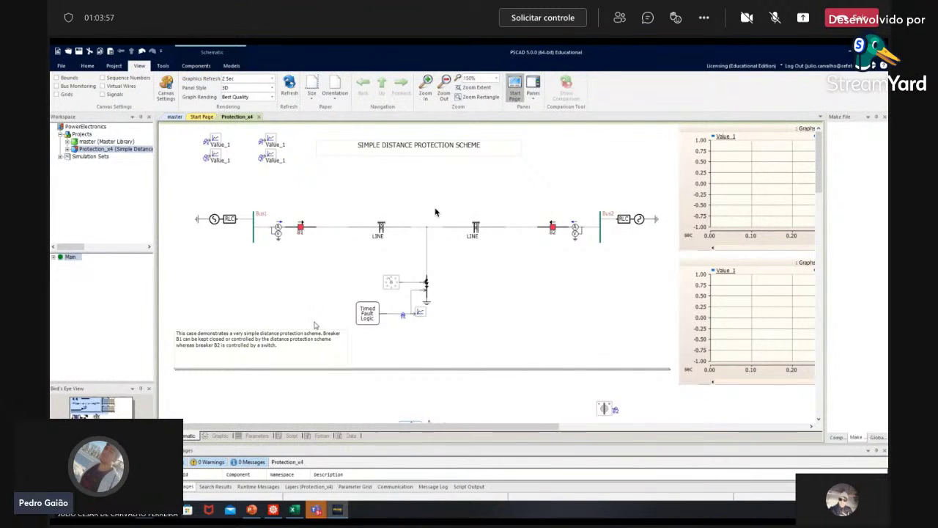
{"action": "left_click", "coordinate": [380, 149]}
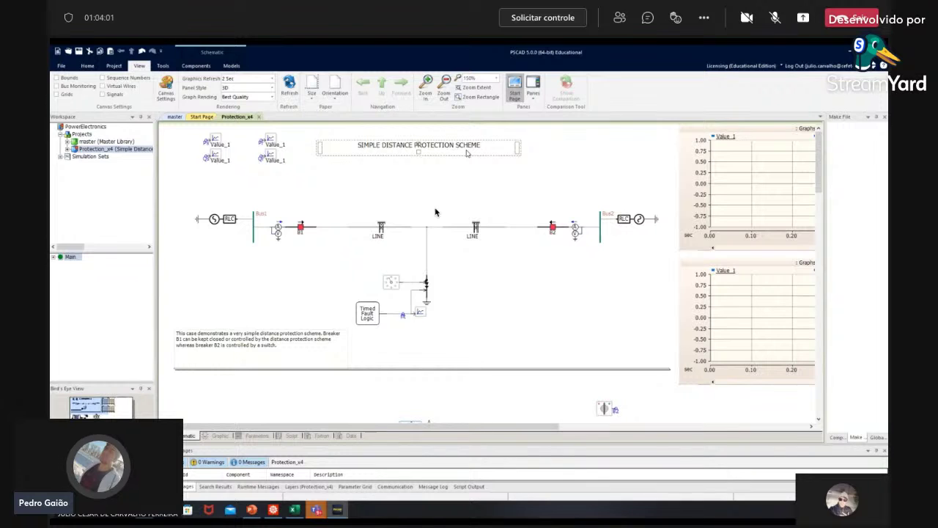
{"action": "left_click", "coordinate": [381, 209]}
{"action": "scroll", "coordinate": [435, 212], "scroll_direction": "down", "scroll_amount": 3}
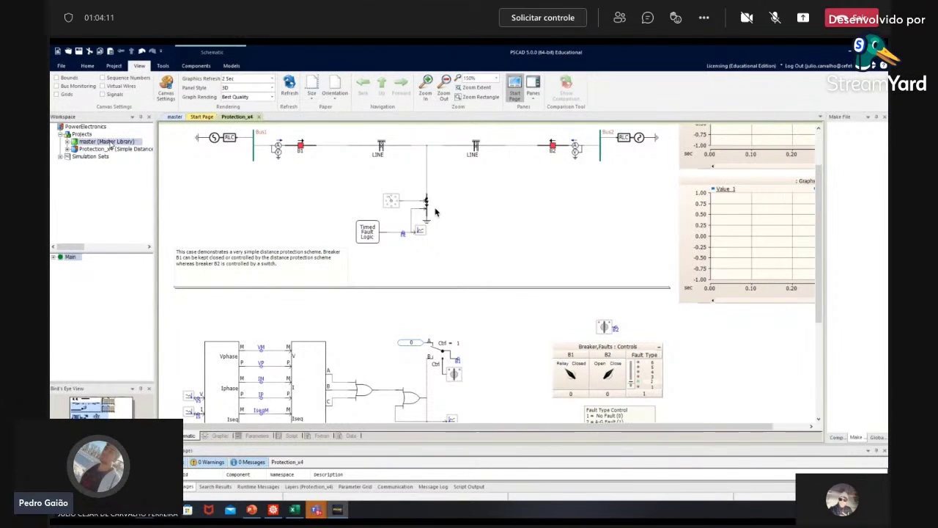
{"action": "scroll", "coordinate": [435, 211], "scroll_direction": "up", "scroll_amount": 2}
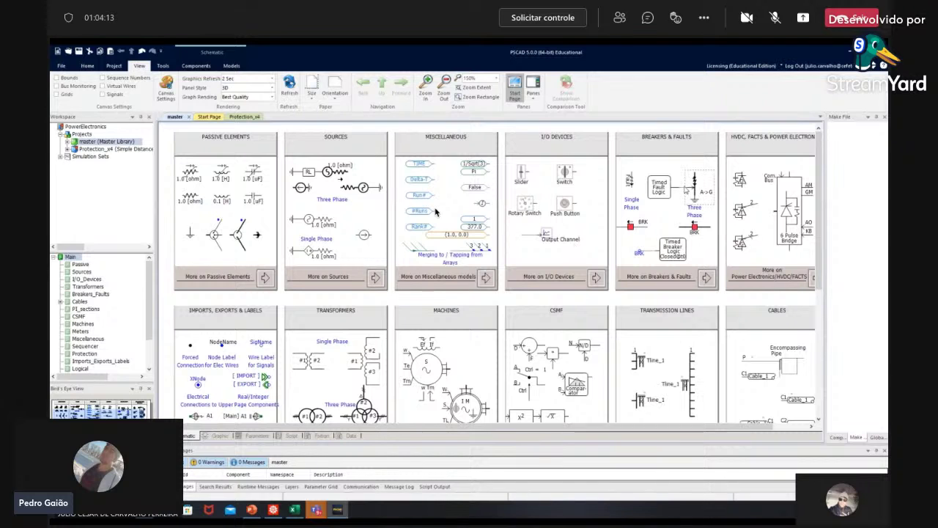
{"action": "double_click", "coordinate": [704, 214]}
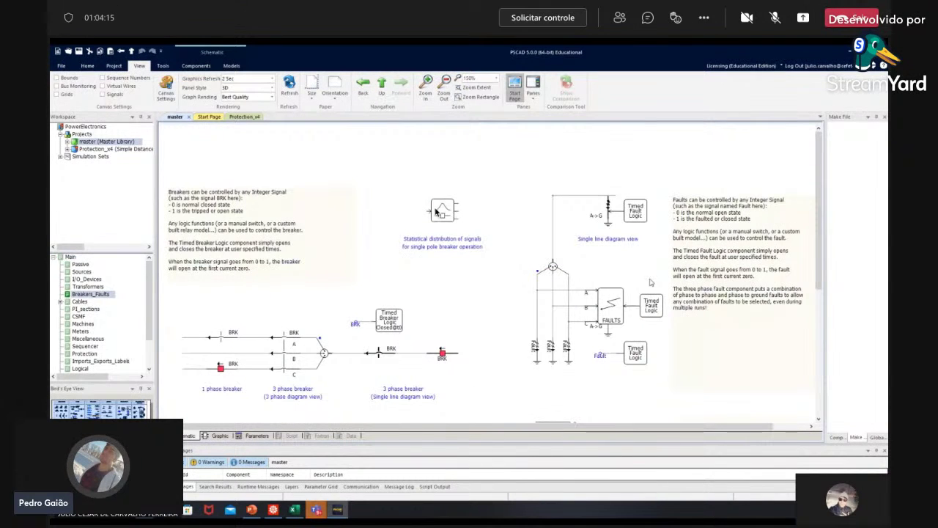
{"action": "scroll", "coordinate": [436, 212], "scroll_direction": "down", "scroll_amount": 1}
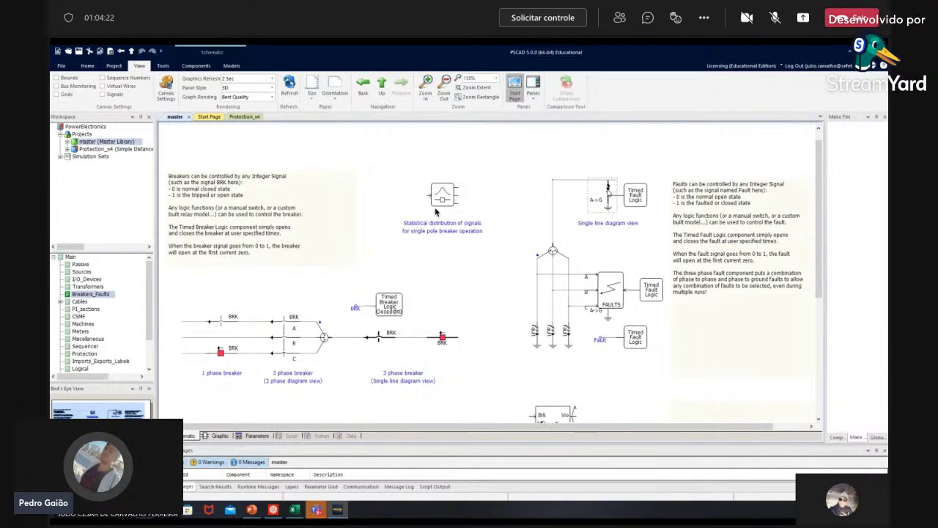
{"action": "key", "text": "ctrl+Tab"}
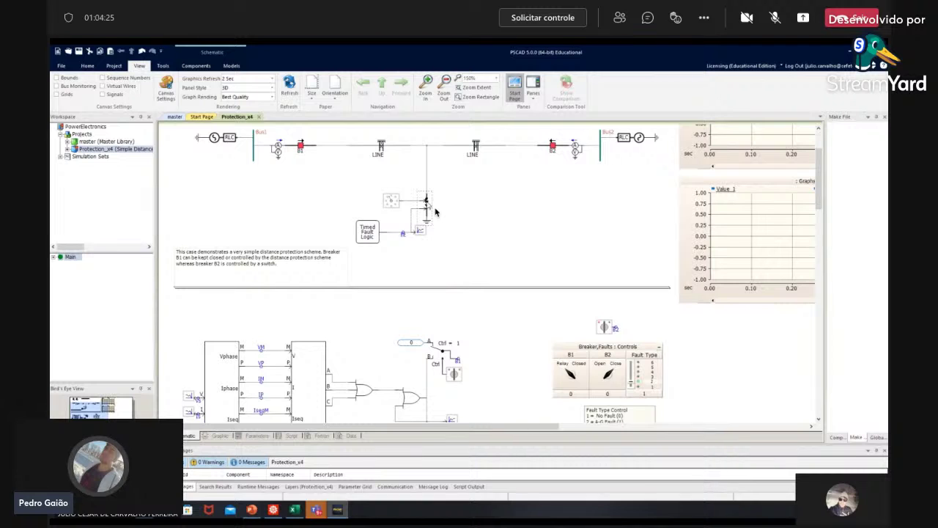
Step: Set the fault's Clear Possible at Any Current to No and Graphics Display to 3 phase view
{"action": "double_click", "coordinate": [435, 212]}
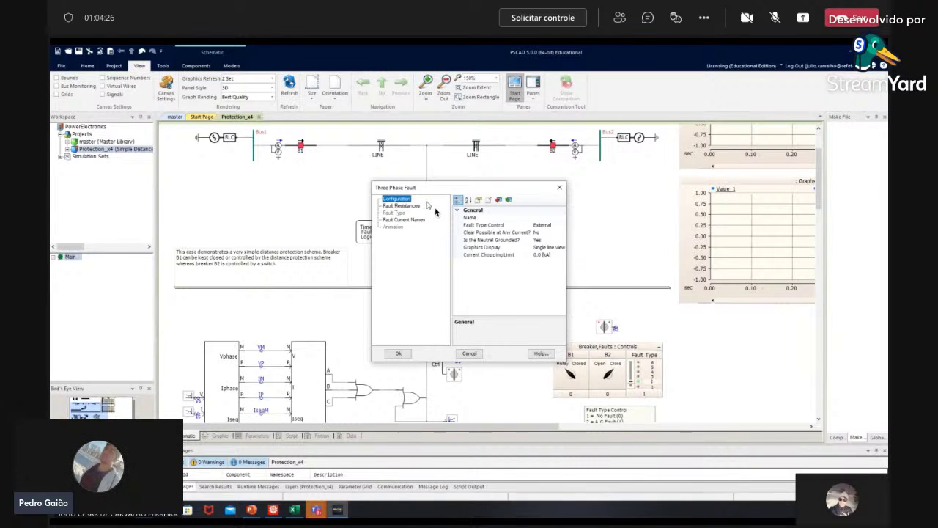
{"action": "double_click", "coordinate": [536, 231]}
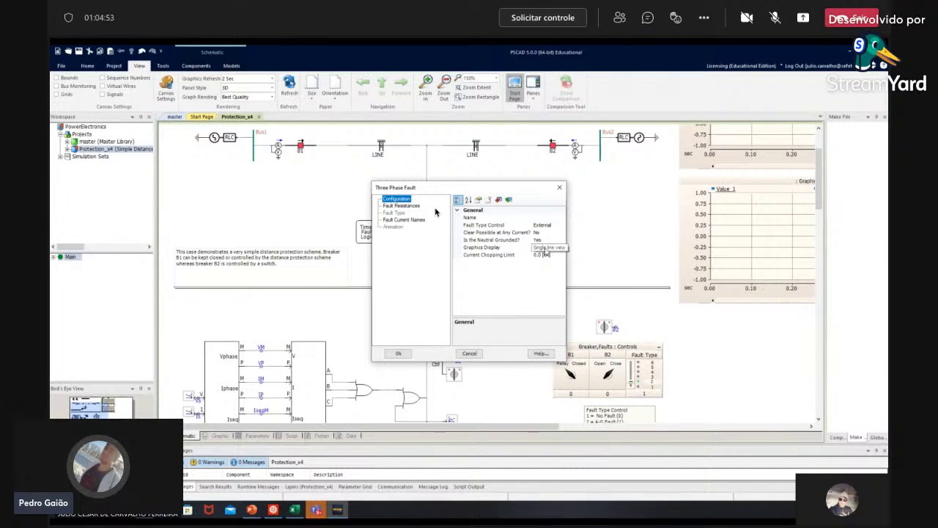
{"action": "left_click", "coordinate": [546, 248]}
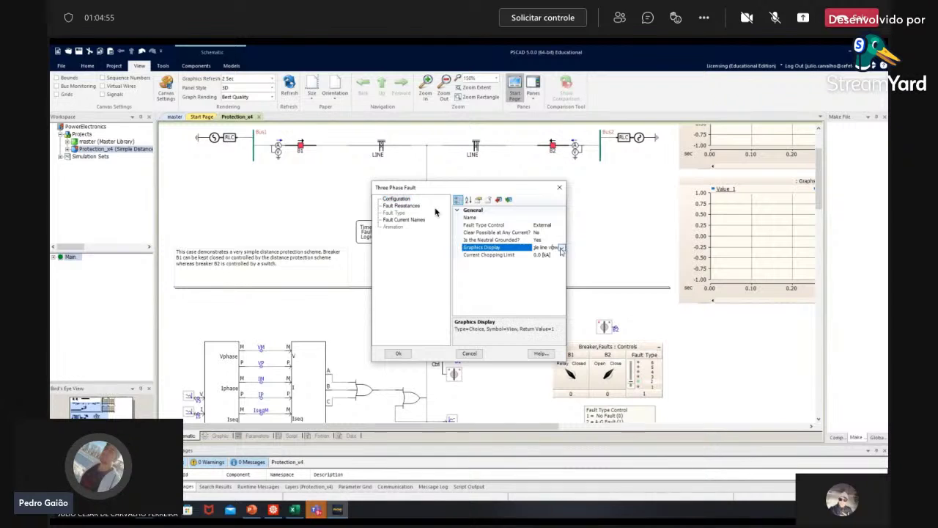
{"action": "left_click", "coordinate": [561, 248]}
{"action": "left_click", "coordinate": [529, 254]}
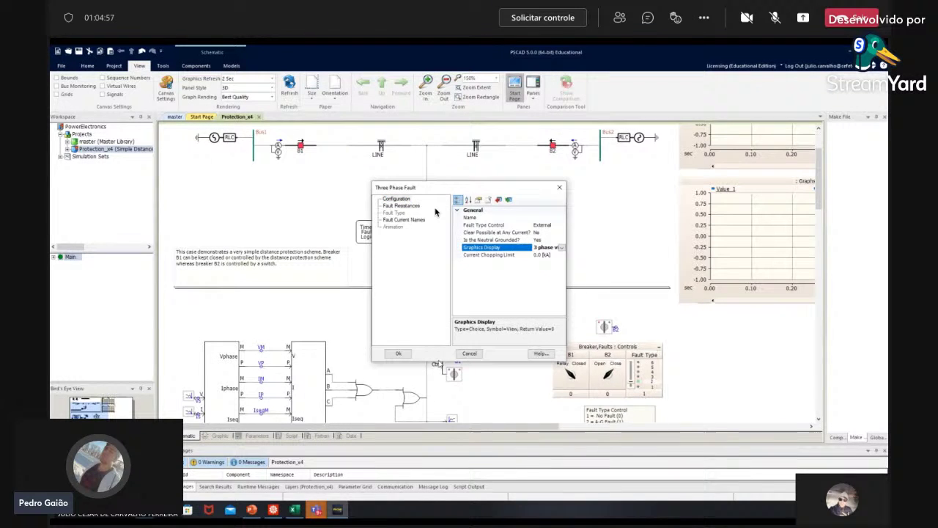
{"action": "left_click", "coordinate": [398, 354]}
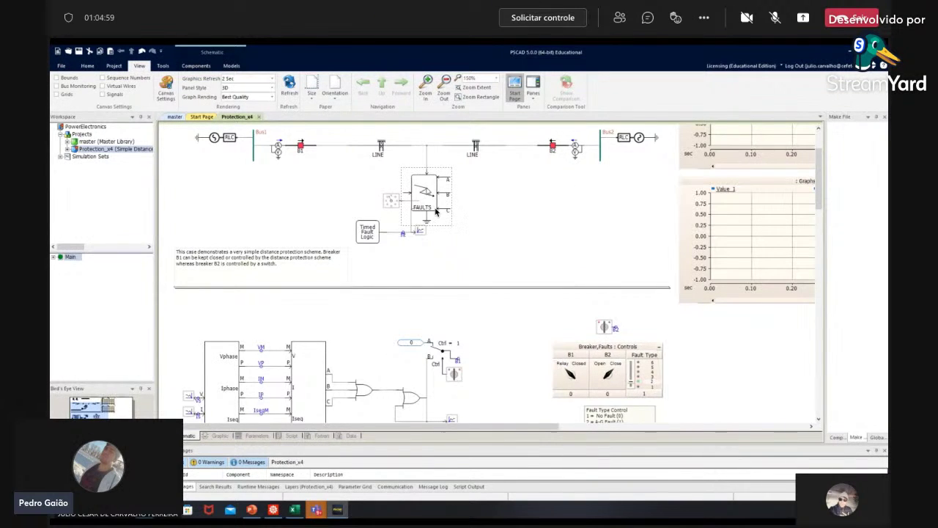
Step: Reopen the three-phase fault's properties and confirm them unchanged
{"action": "double_click", "coordinate": [436, 211]}
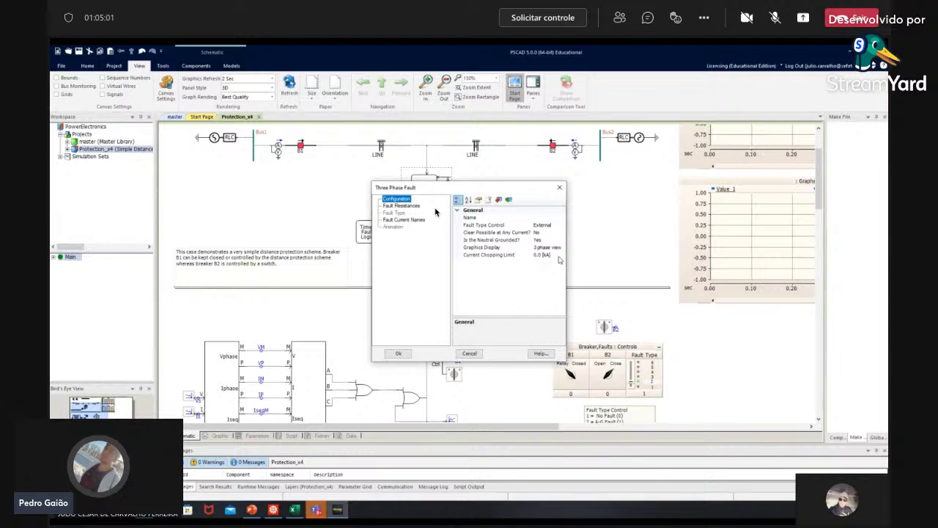
{"action": "key", "text": "Tab"}
{"action": "key", "text": "Return"}
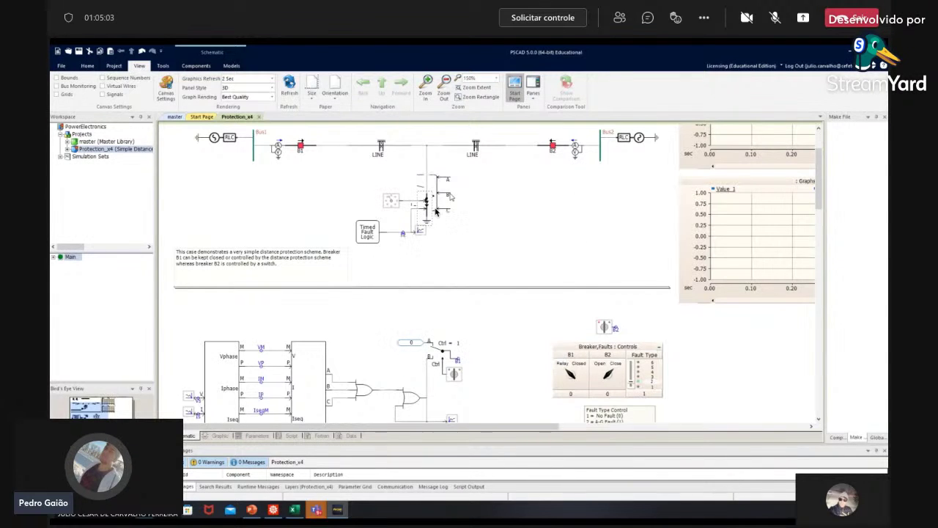
{"action": "scroll", "coordinate": [465, 228], "scroll_direction": "up", "scroll_amount": 1}
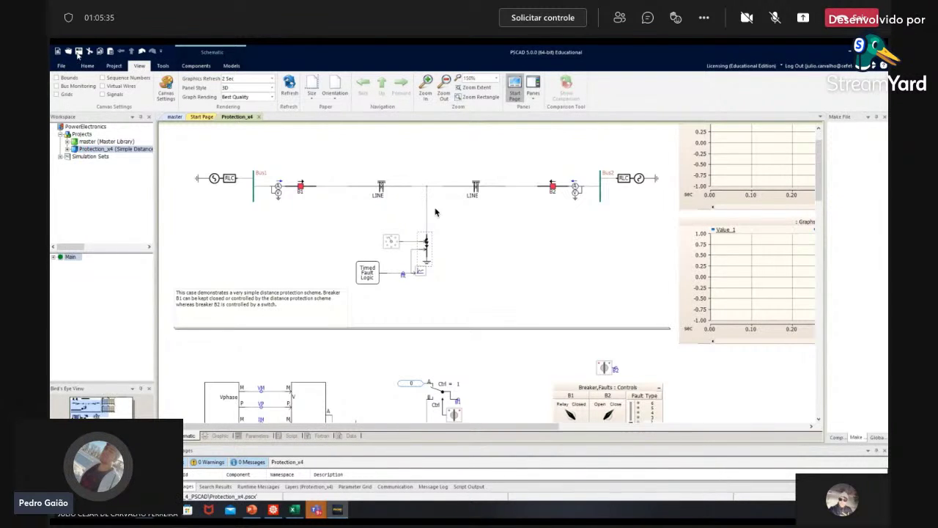
Step: Open the master library's Sources page, select the left-column source symbols, and trigger the save-changes prompt
{"action": "left_click", "coordinate": [100, 143]}
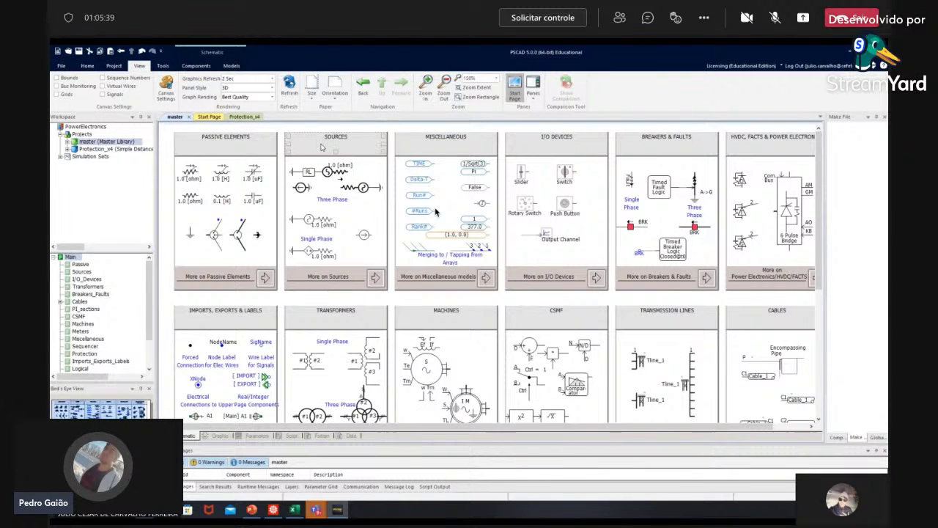
{"action": "left_click", "coordinate": [374, 276]}
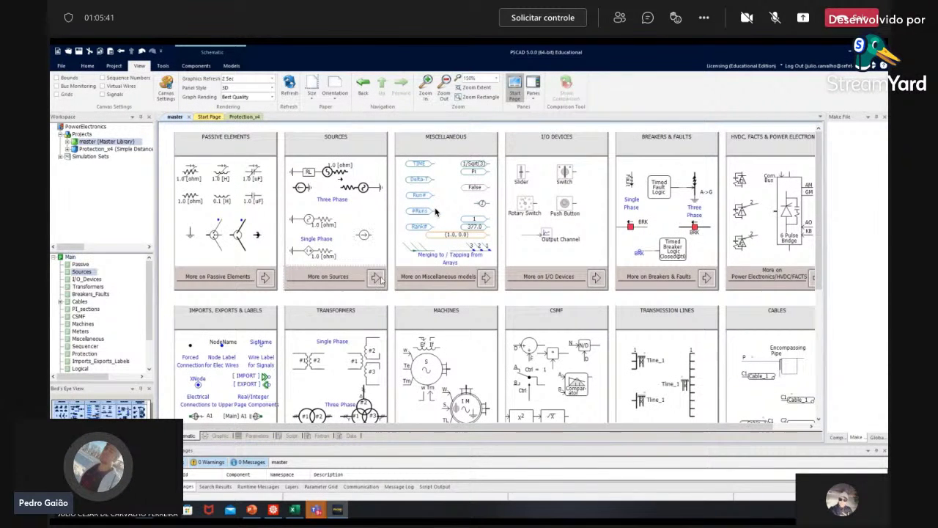
{"action": "left_click_drag", "start_coordinate": [166, 138], "coordinate": [229, 304]}
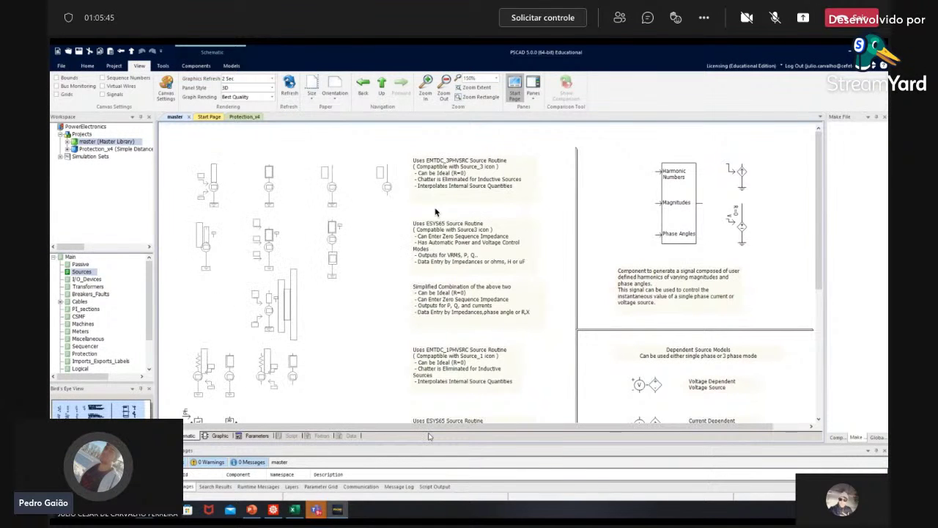
{"action": "scroll", "coordinate": [344, 216], "scroll_direction": "down", "scroll_amount": 5}
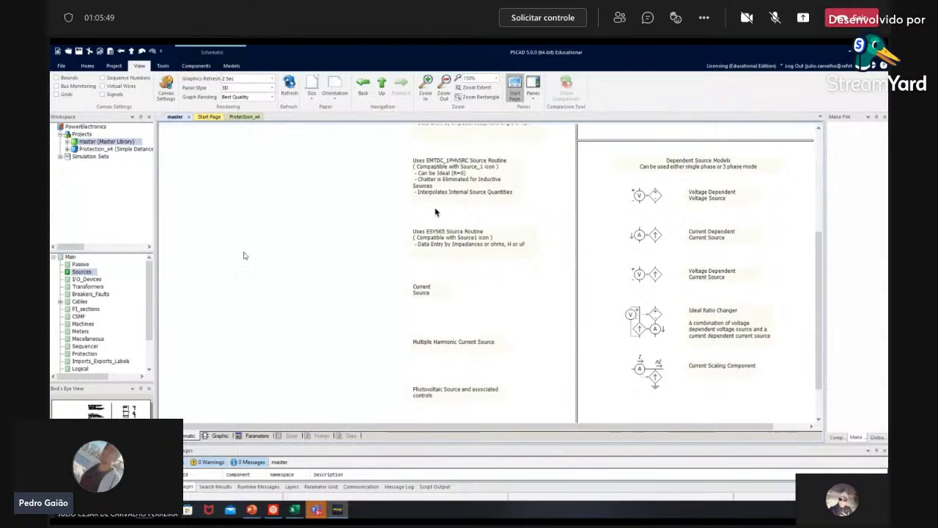
{"action": "scroll", "coordinate": [434, 212], "scroll_direction": "up", "scroll_amount": 2}
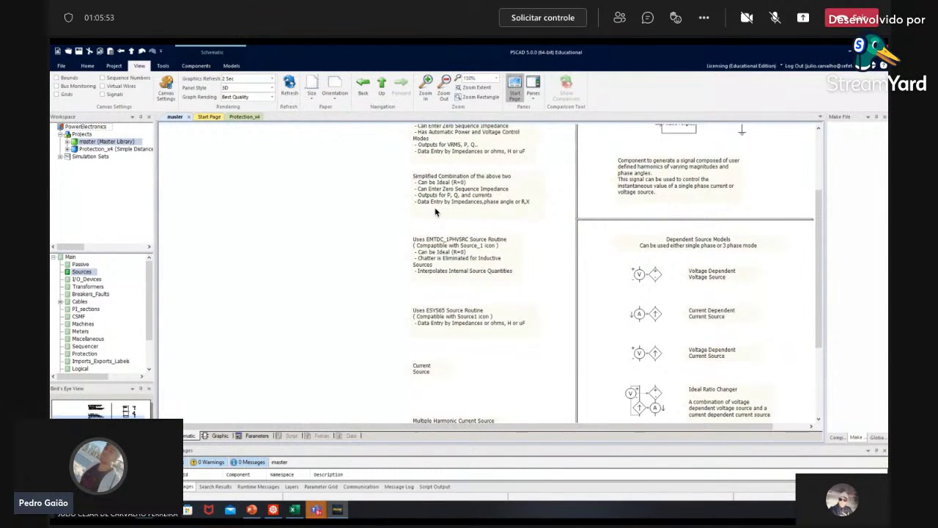
{"action": "left_click", "coordinate": [883, 51]}
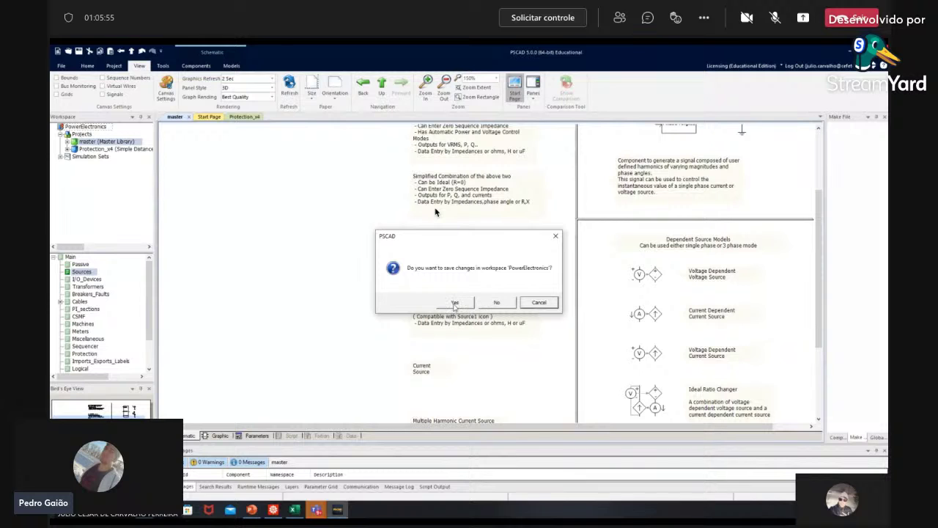
Step: Cancel the save-changes prompt and start saving the workspace under a new name
{"action": "left_click", "coordinate": [541, 303]}
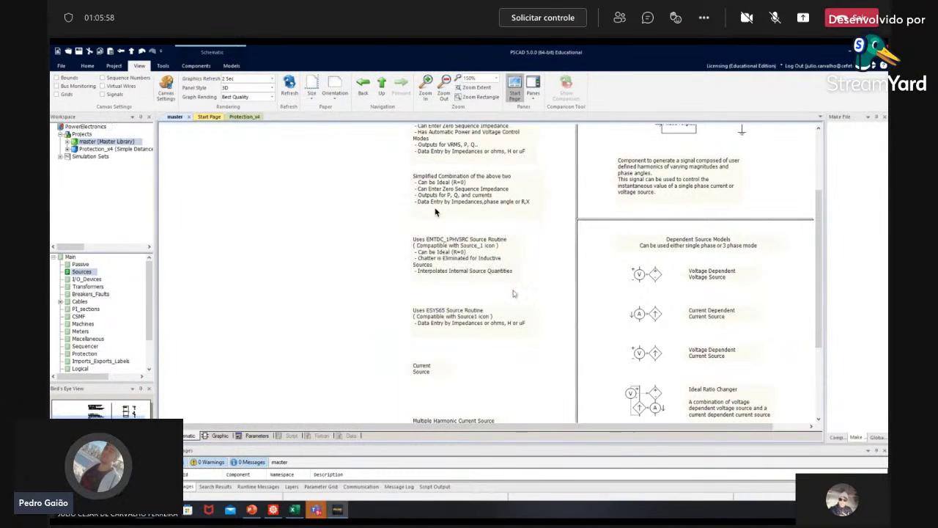
{"action": "left_click", "coordinate": [62, 66]}
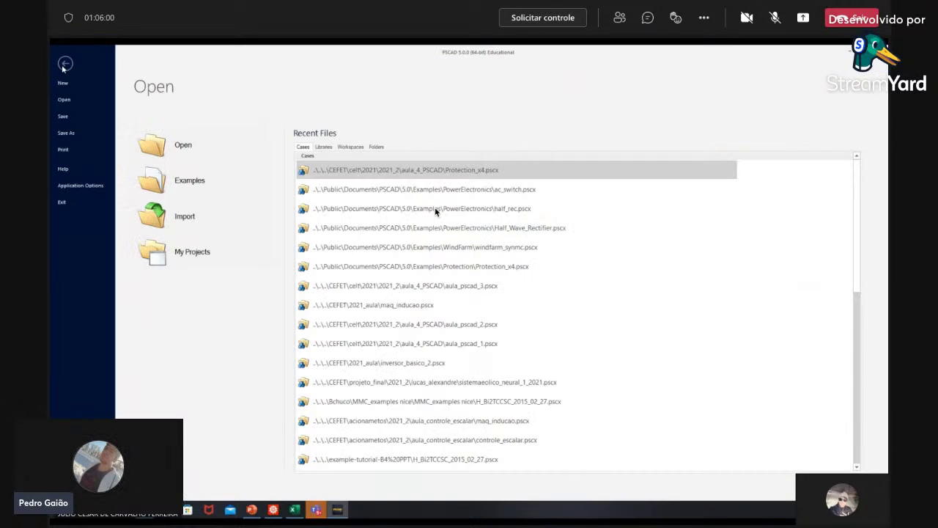
{"action": "left_click", "coordinate": [66, 132]}
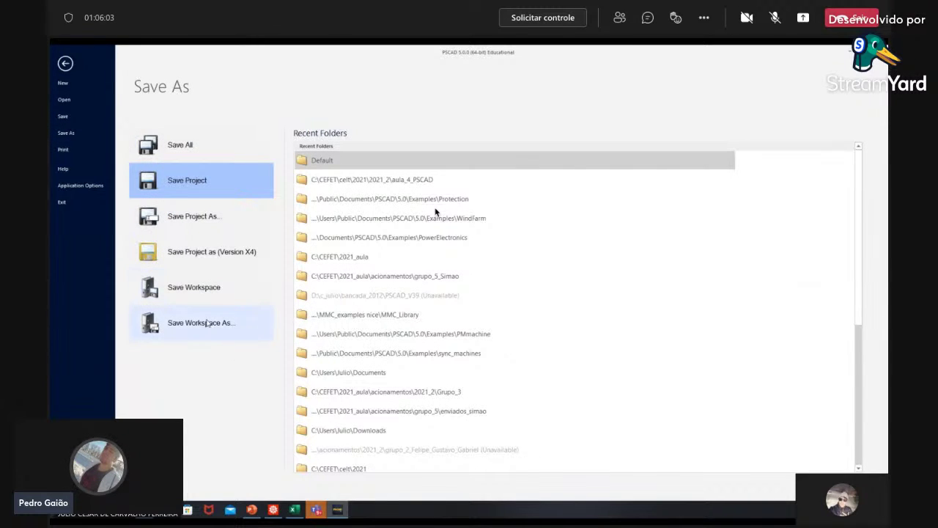
{"action": "left_click", "coordinate": [201, 323]}
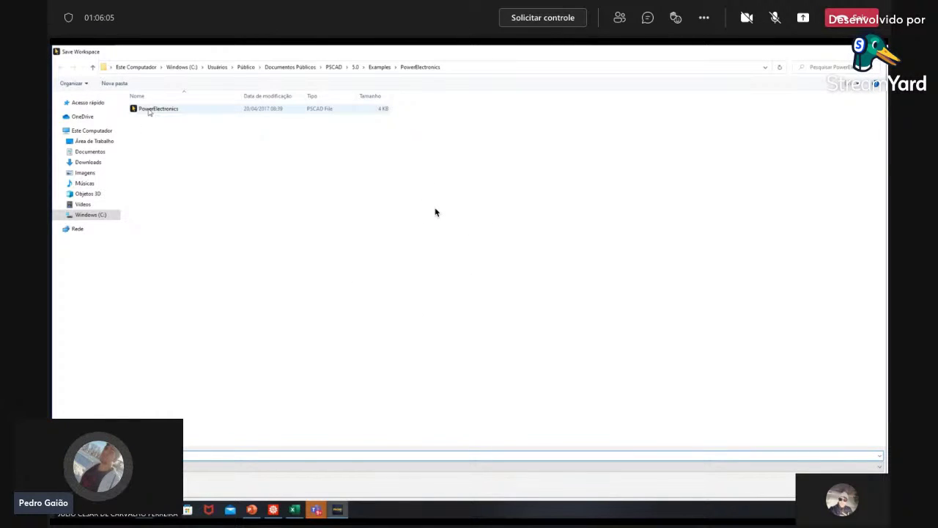
Step: Browse from drive C: through CEFET, celt and 2021 into the 2021_2 folder
{"action": "left_click", "coordinate": [91, 216]}
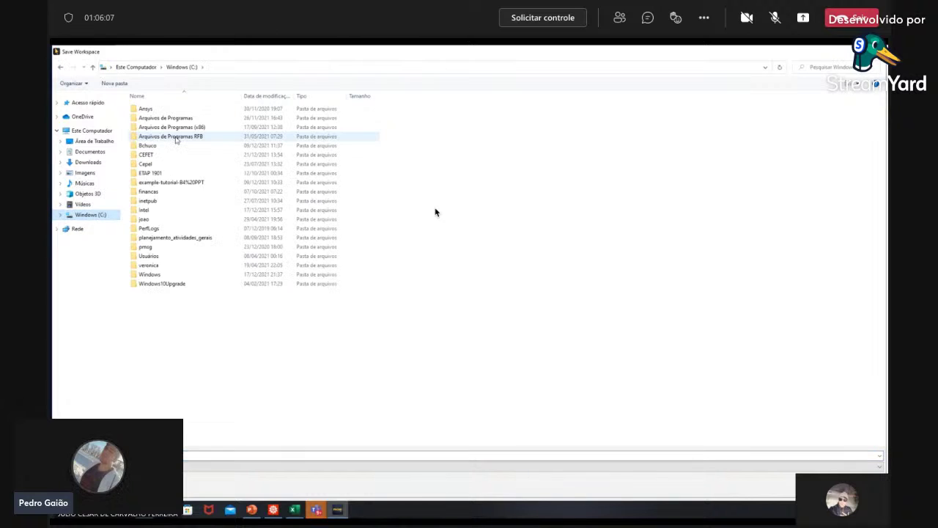
{"action": "double_click", "coordinate": [143, 153]}
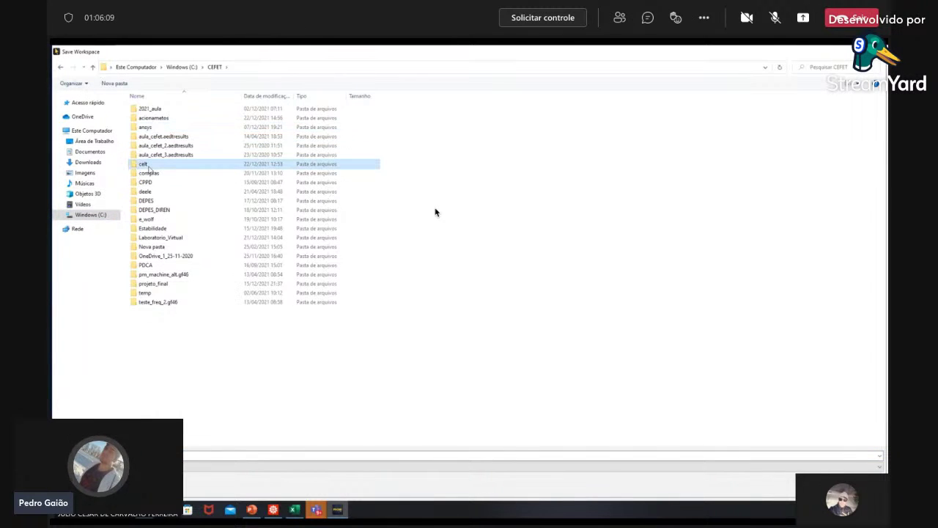
{"action": "double_click", "coordinate": [144, 164]}
{"action": "double_click", "coordinate": [151, 126]}
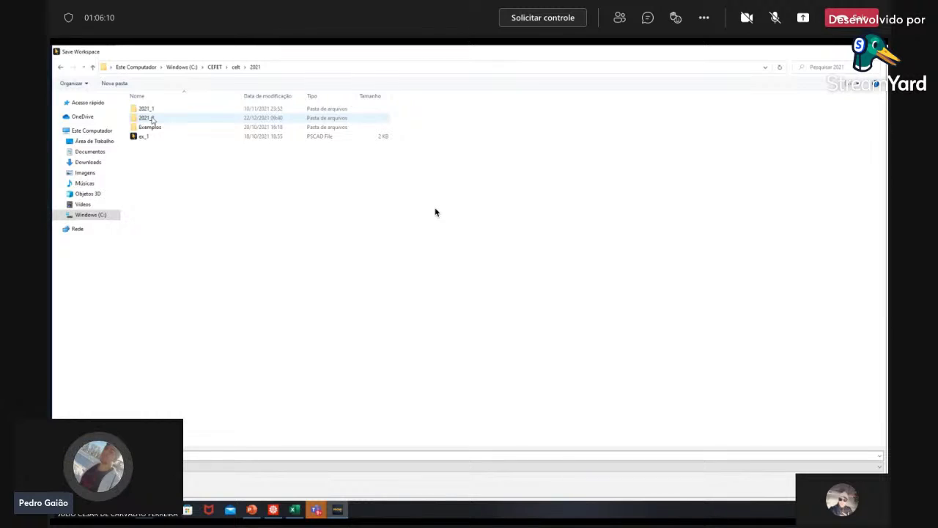
{"action": "double_click", "coordinate": [151, 120]}
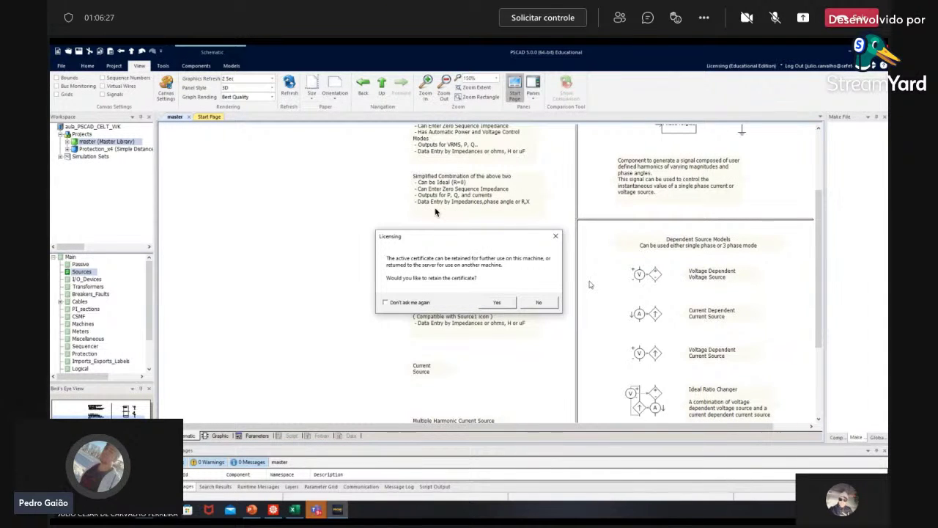
Step: Decline to retain the licence certificate in the Licensing dialog
{"action": "left_click", "coordinate": [548, 305]}
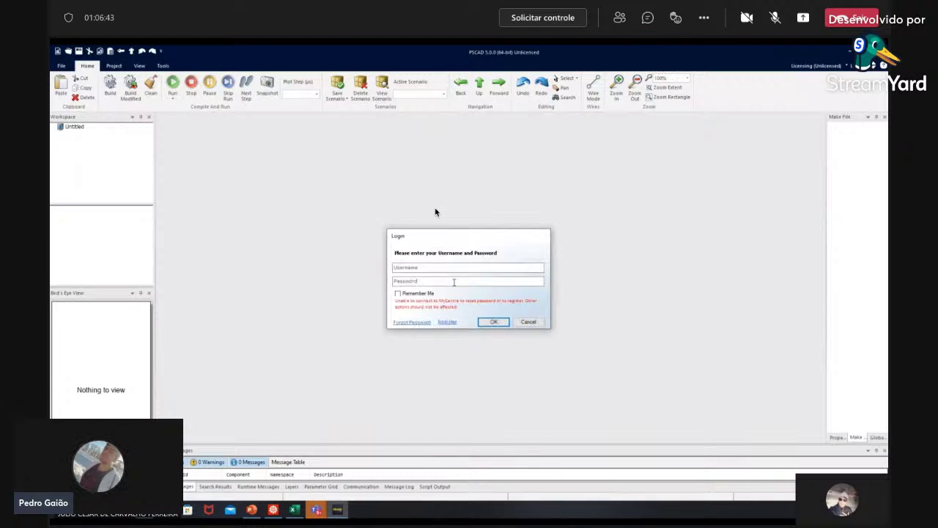
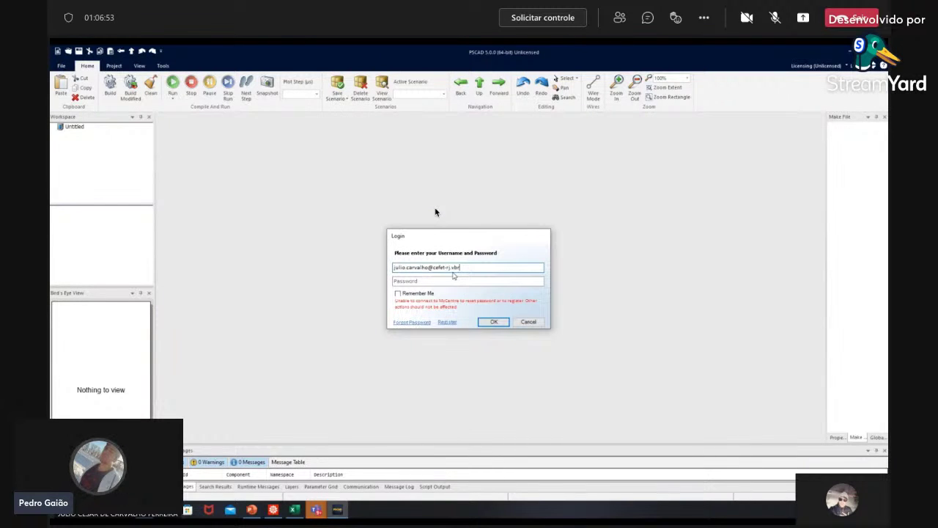
Step: Enter the account e-mail as username and re-enter the account password correctly
{"action": "left_click", "coordinate": [459, 282]}
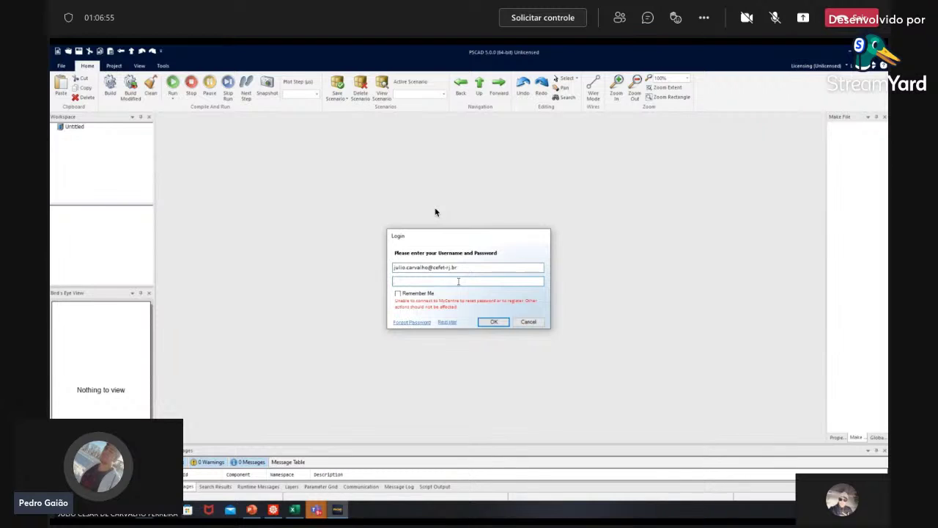
{"action": "type", "text": "****"}
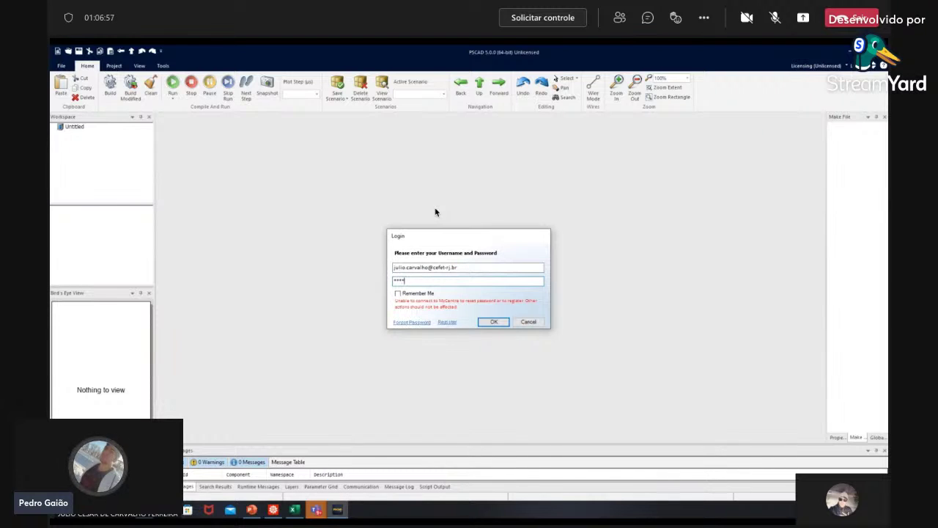
{"action": "type", "text": "***"}
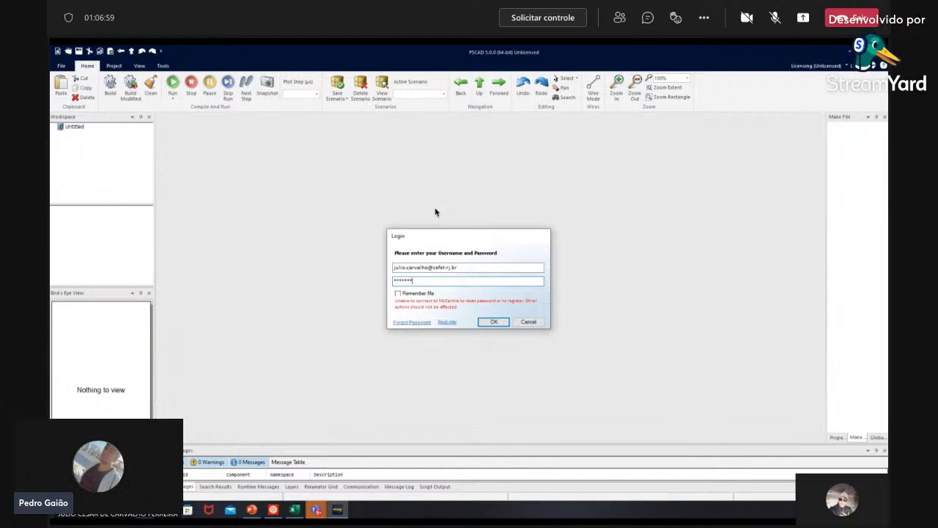
{"action": "key", "text": "ctrl+a"}
{"action": "type", "text": "************"}
Step: Log in and claim the second PSCAD 5.0 EDU licence certificate
{"action": "key", "text": "Return"}
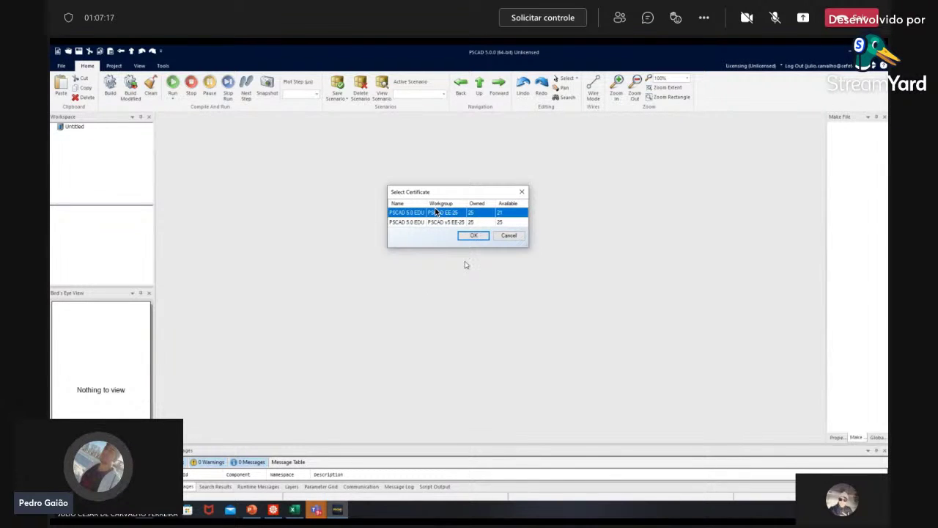
{"action": "left_click", "coordinate": [475, 222]}
{"action": "left_click", "coordinate": [474, 236]}
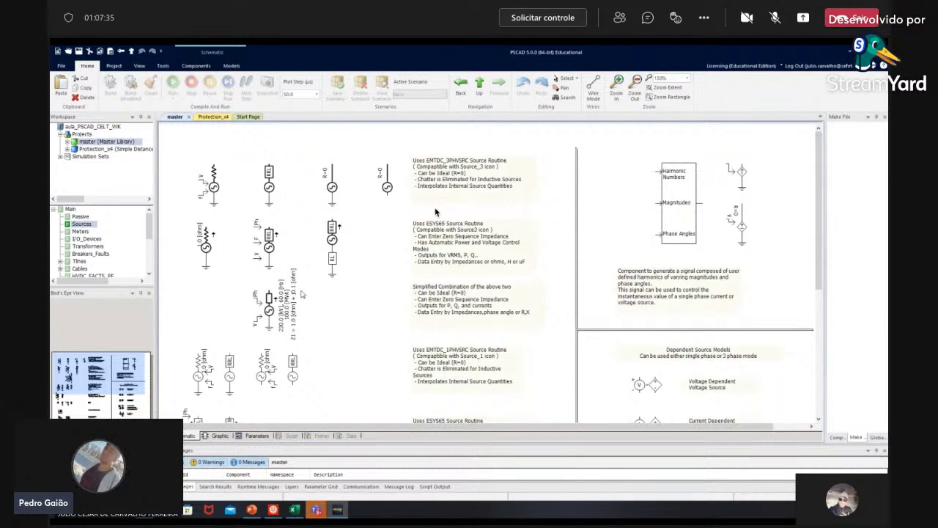
Step: Leave the library's Sources page and open the Protection_x4 schematic from the Workspace tree
{"action": "scroll", "coordinate": [299, 294], "scroll_direction": "down", "scroll_amount": 5}
{"action": "scroll", "coordinate": [300, 294], "scroll_direction": "down", "scroll_amount": 1}
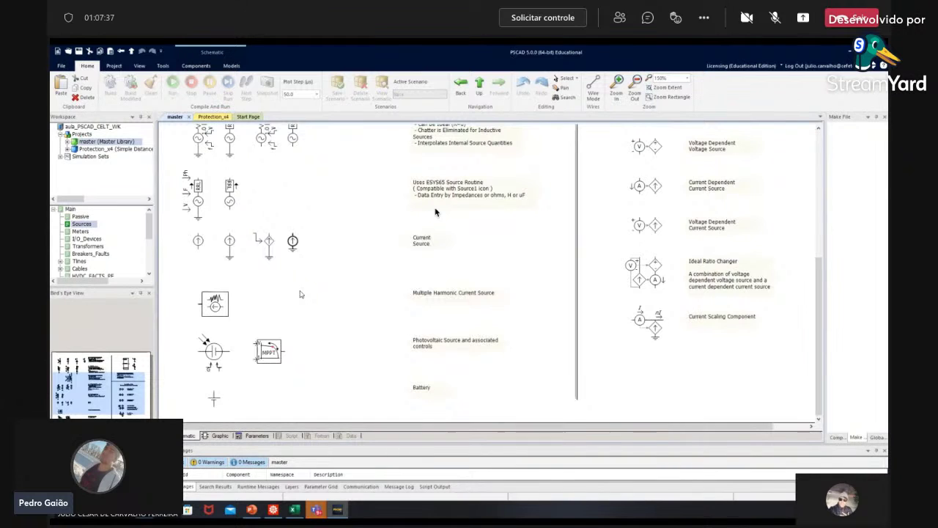
{"action": "scroll", "coordinate": [292, 319], "scroll_direction": "up", "scroll_amount": 3}
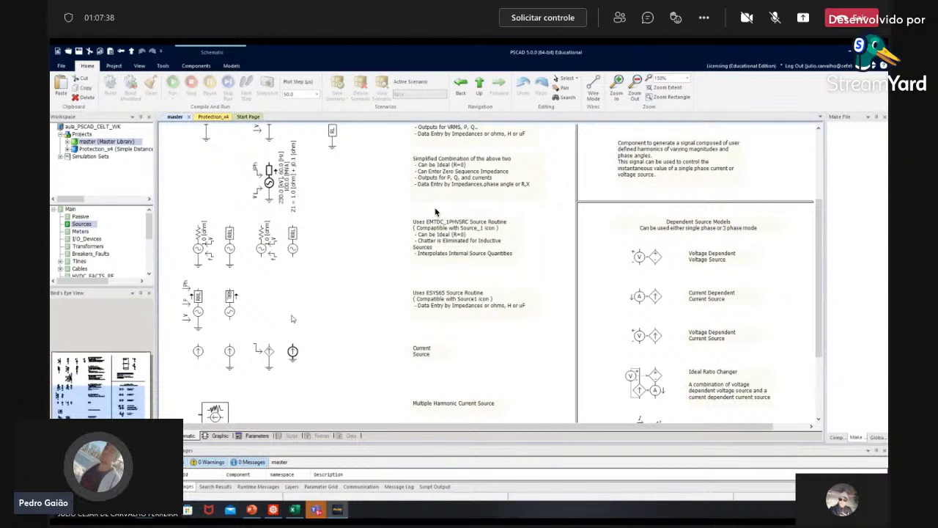
{"action": "key", "text": "alt+Left"}
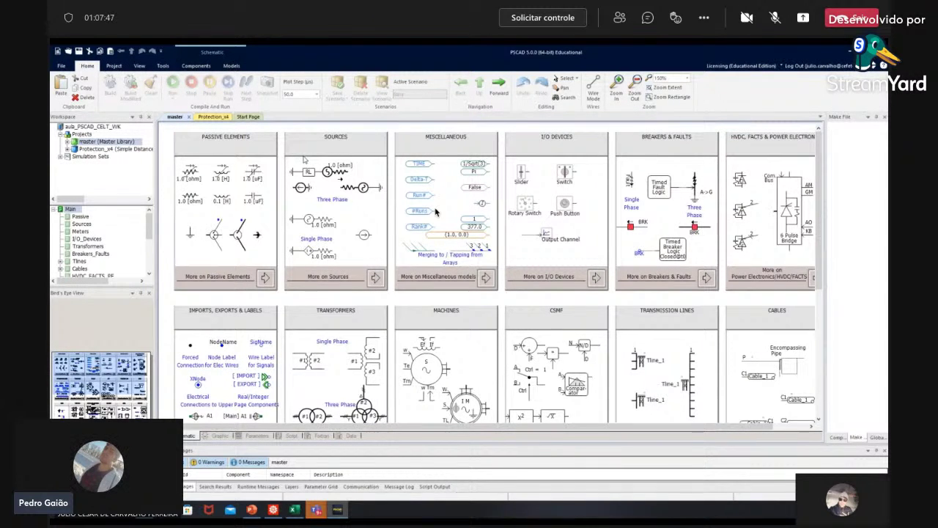
{"action": "left_click", "coordinate": [304, 159]}
{"action": "left_click", "coordinate": [112, 150]}
{"action": "double_click", "coordinate": [112, 149]}
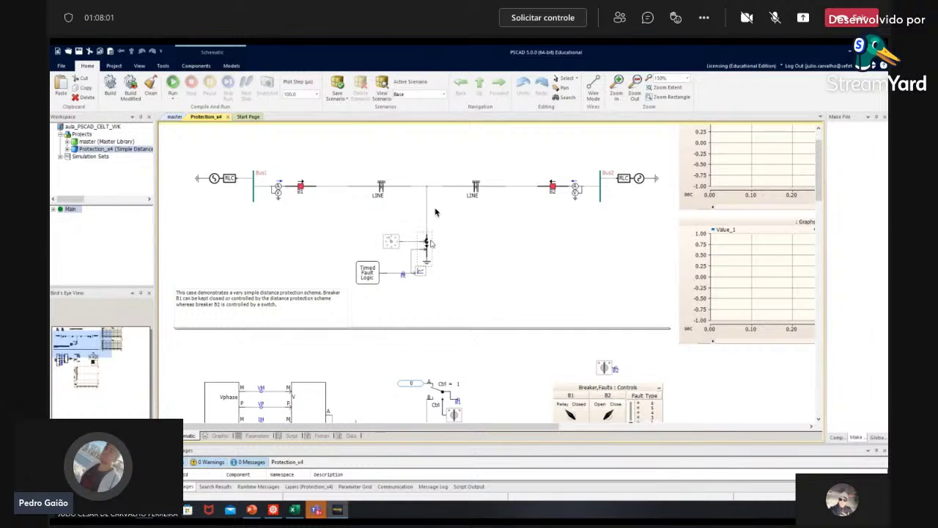
Step: Check the fault's settings unchanged, then set the Bus1 voltage source to 3 phase view
{"action": "double_click", "coordinate": [426, 242]}
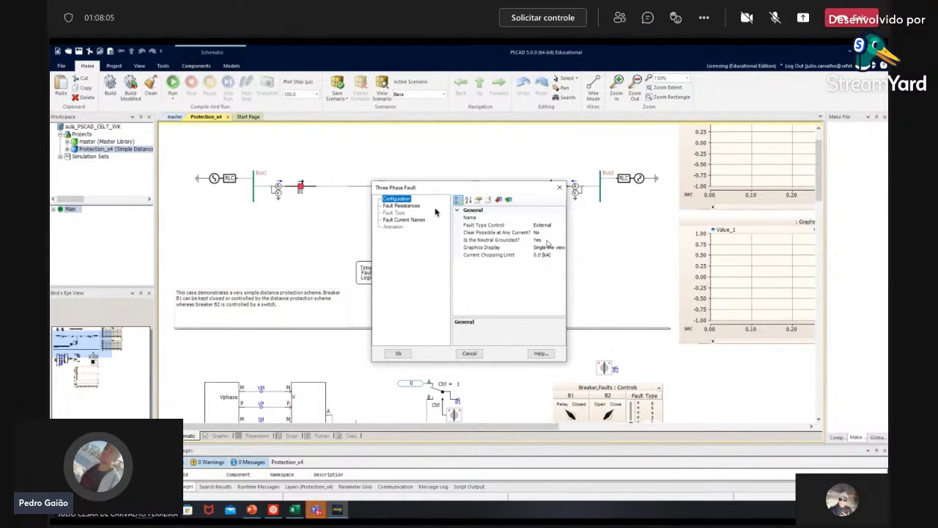
{"action": "left_click", "coordinate": [470, 354]}
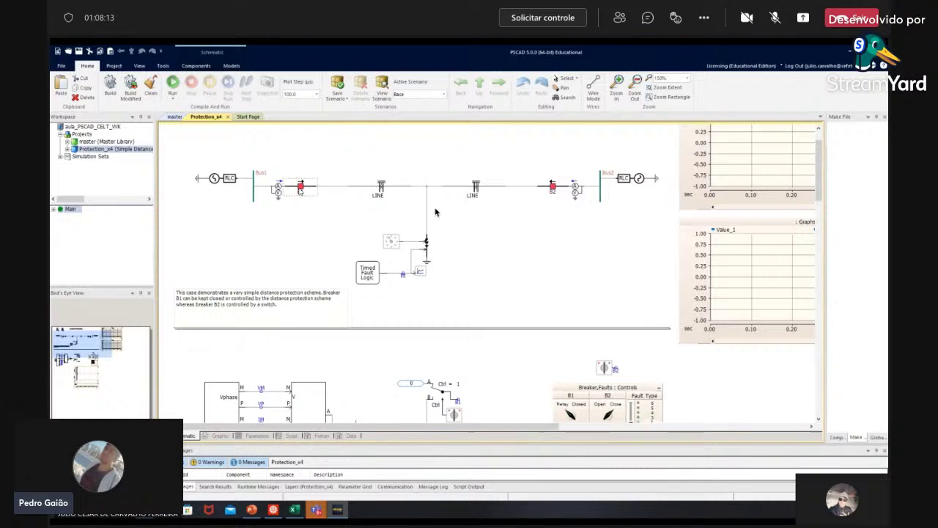
{"action": "double_click", "coordinate": [220, 179]}
{"action": "left_click", "coordinate": [477, 227]}
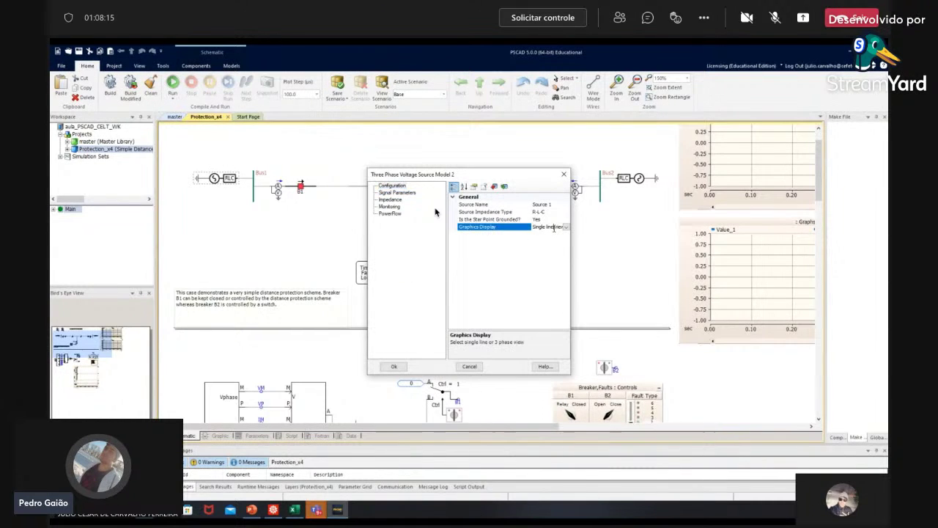
{"action": "key", "text": "Up"}
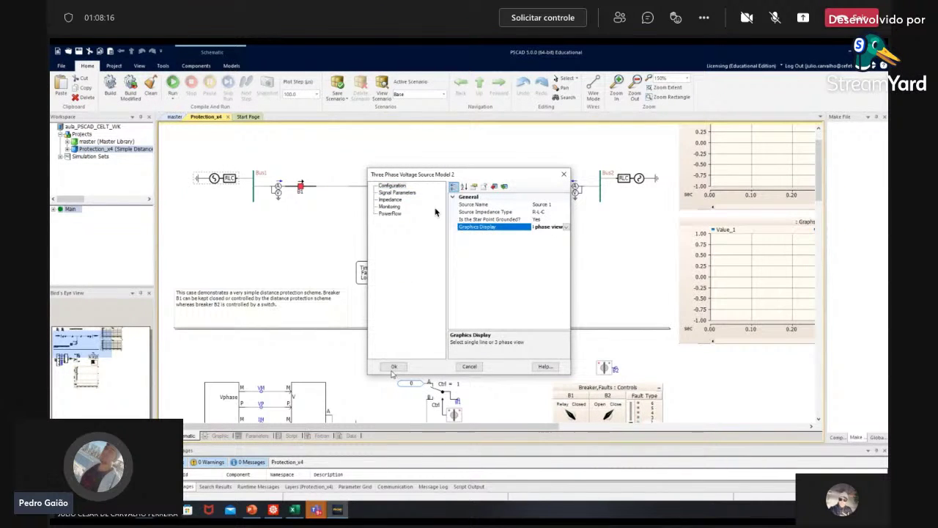
{"action": "left_click", "coordinate": [394, 367]}
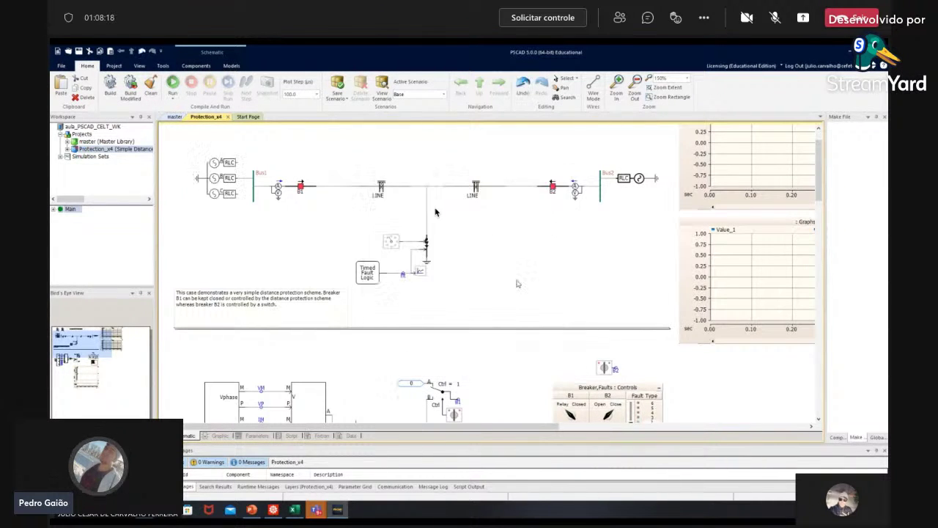
Step: Set breaker B1's Graphics Display to 3 phase view
{"action": "double_click", "coordinate": [300, 188]}
{"action": "left_click", "coordinate": [522, 248]}
{"action": "key", "text": "Down"}
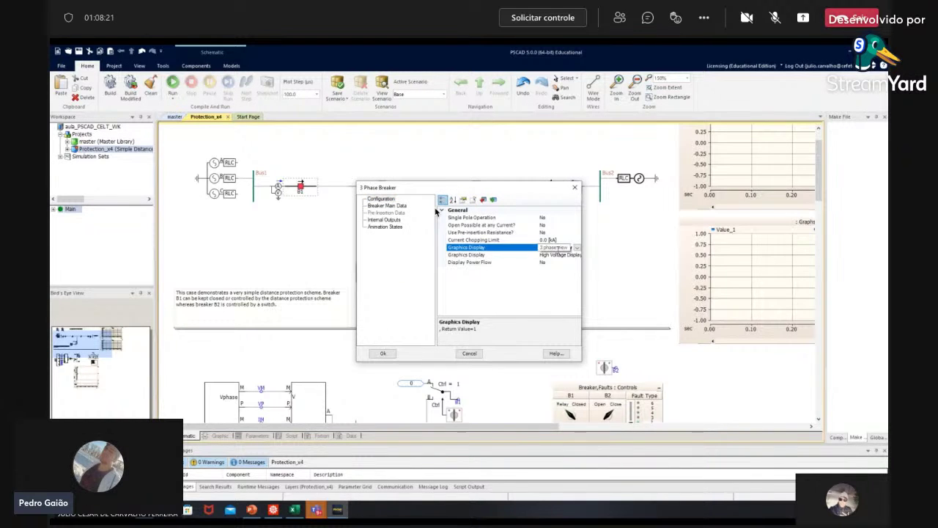
{"action": "left_click", "coordinate": [383, 355]}
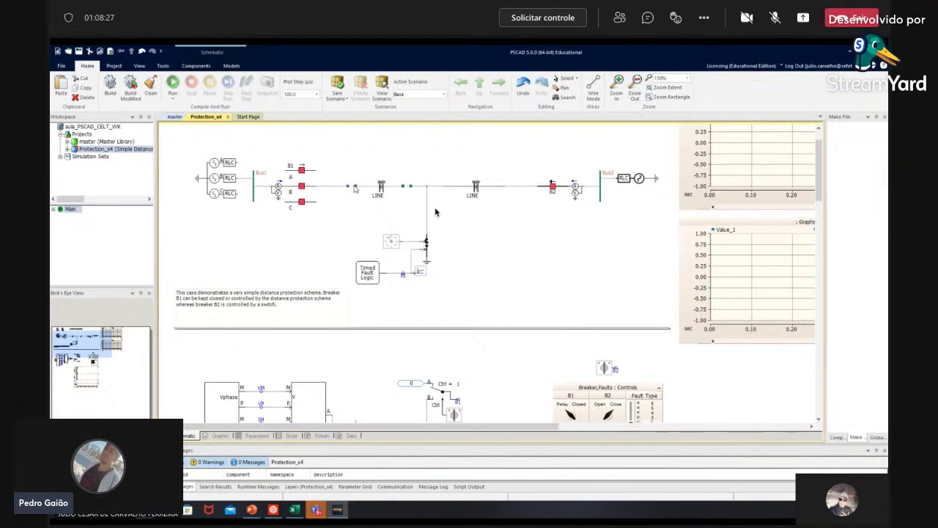
{"action": "double_click", "coordinate": [336, 190]}
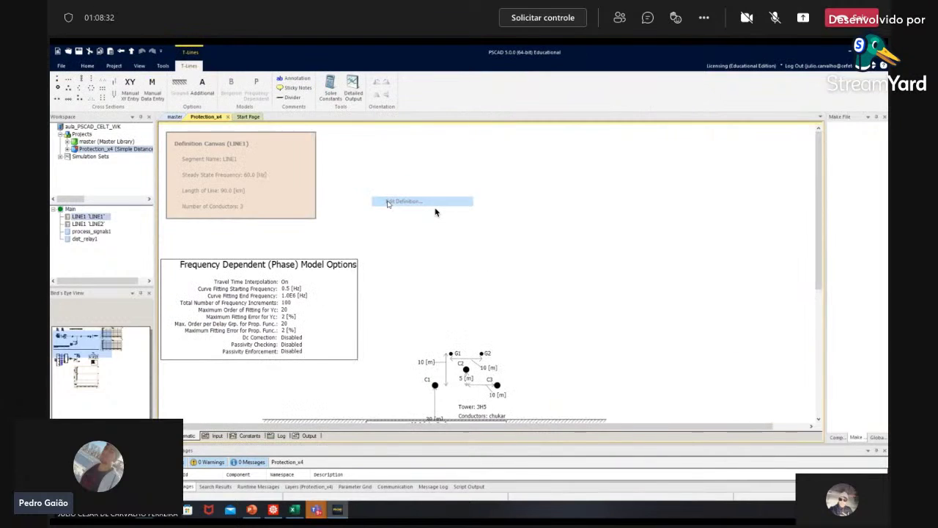
{"action": "left_click", "coordinate": [389, 201]}
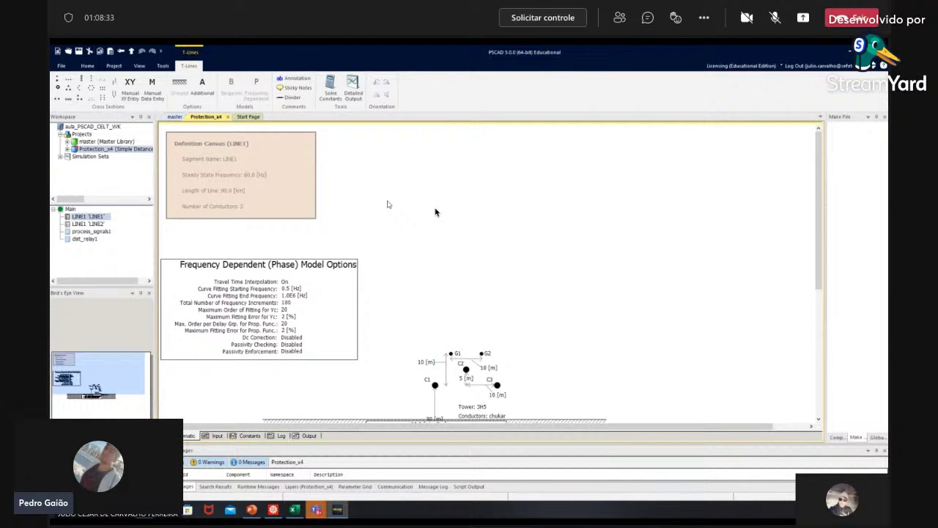
{"action": "right_click", "coordinate": [391, 189]}
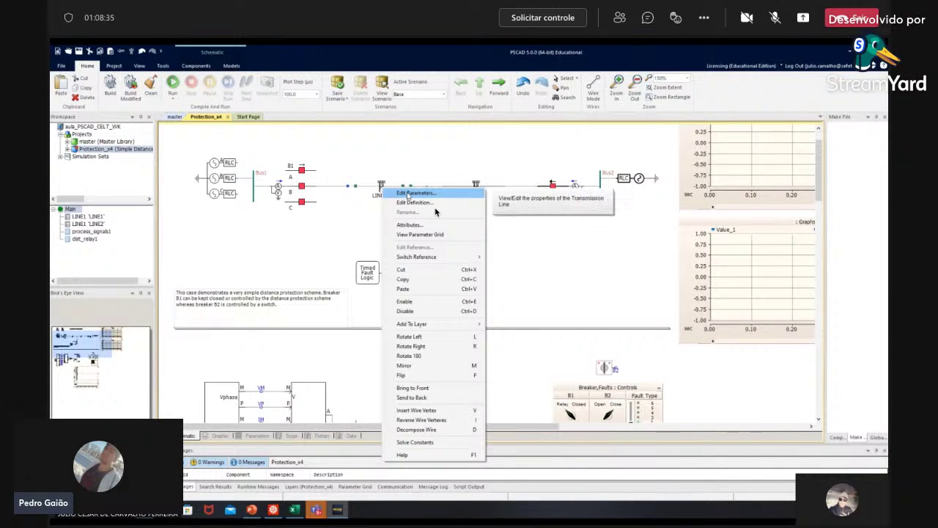
{"action": "left_click", "coordinate": [408, 193]}
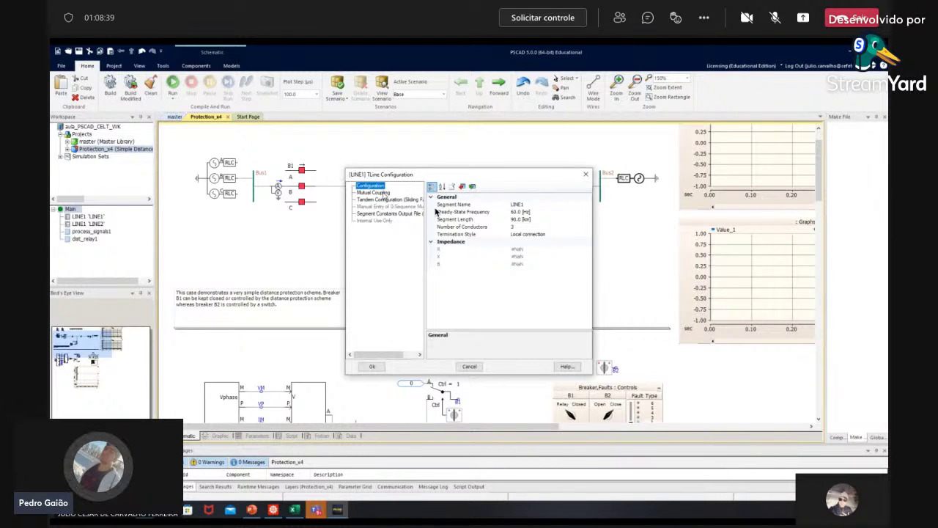
{"action": "left_click", "coordinate": [374, 192]}
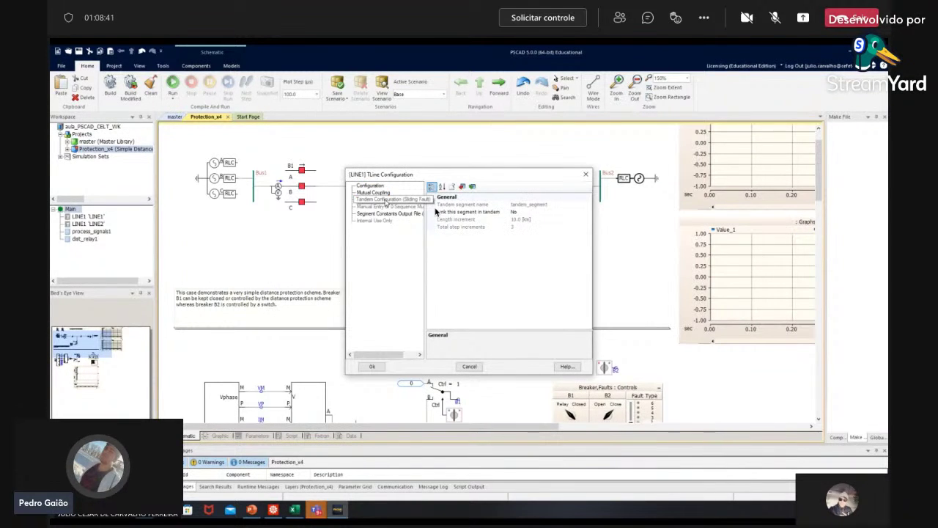
{"action": "left_click", "coordinate": [389, 199]}
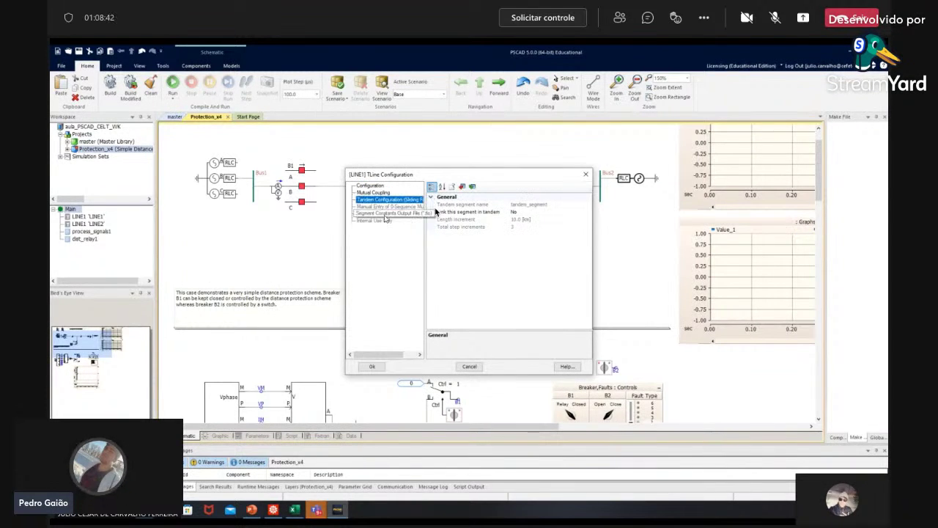
{"action": "left_click", "coordinate": [469, 366]}
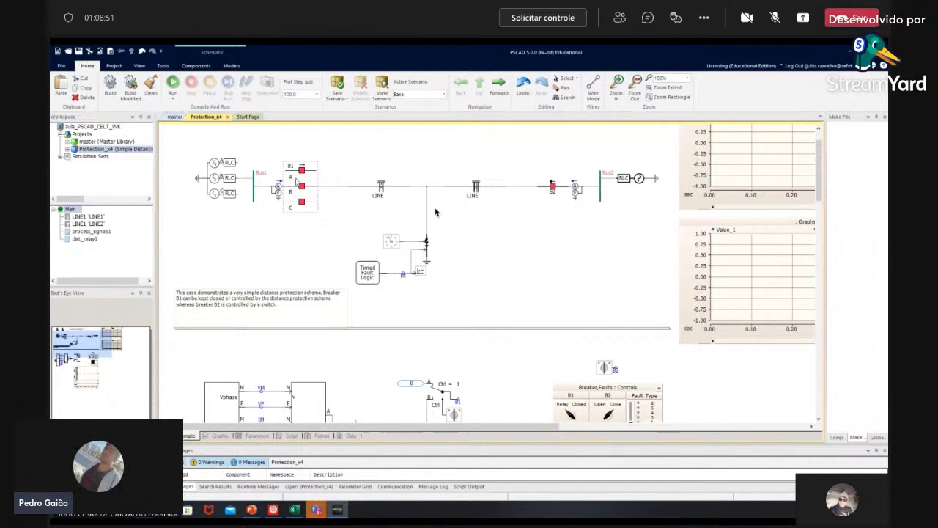
Step: Confirm breaker B1's graphics display choice and close its settings keeping the changes
{"action": "right_click", "coordinate": [301, 189]}
{"action": "left_click", "coordinate": [561, 255]}
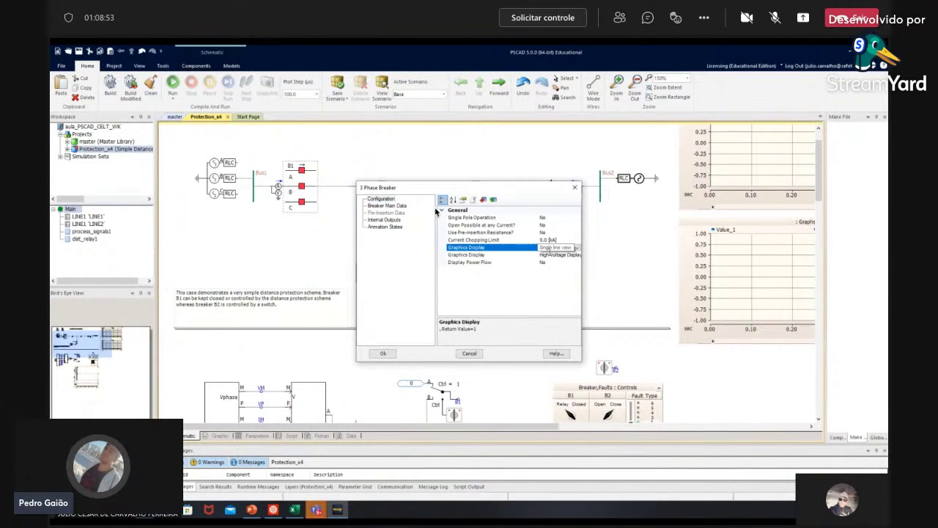
{"action": "left_click", "coordinate": [383, 353]}
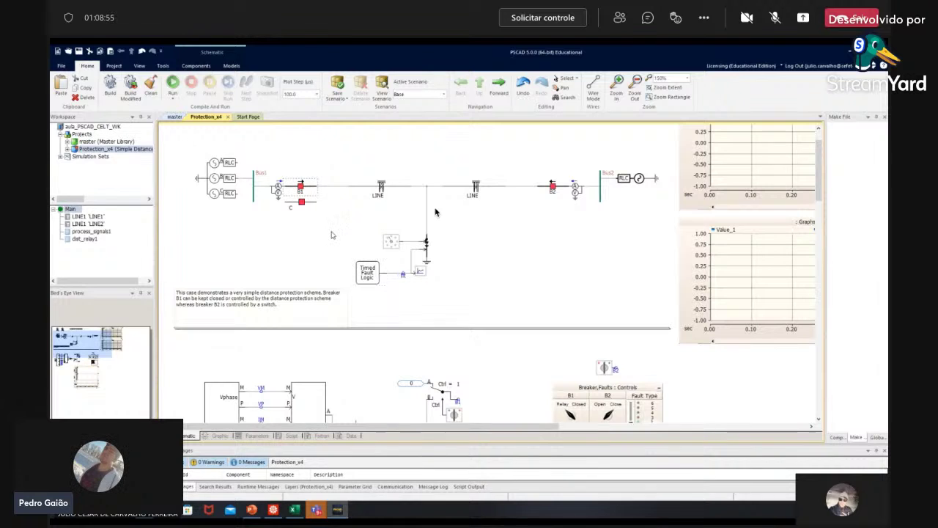
{"action": "scroll", "coordinate": [435, 212], "scroll_direction": "down", "scroll_amount": 2}
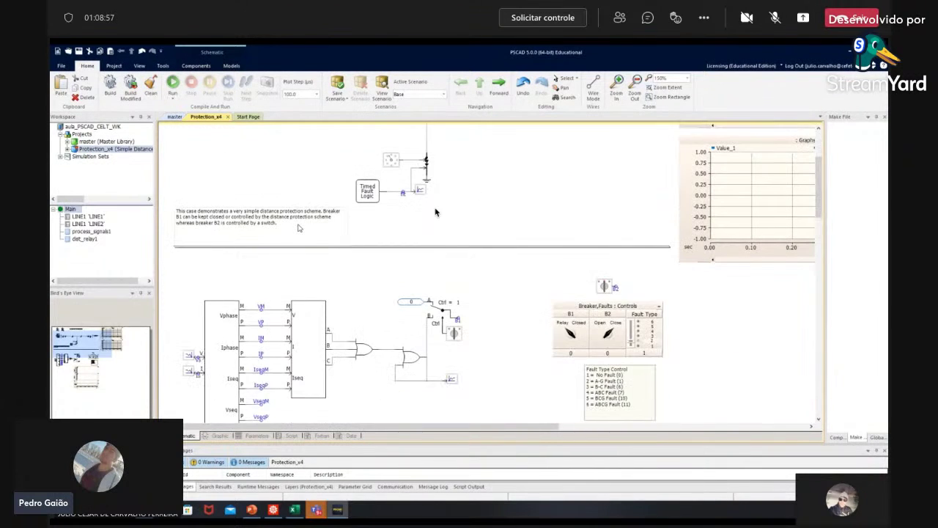
{"action": "scroll", "coordinate": [434, 212], "scroll_direction": "up", "scroll_amount": 3}
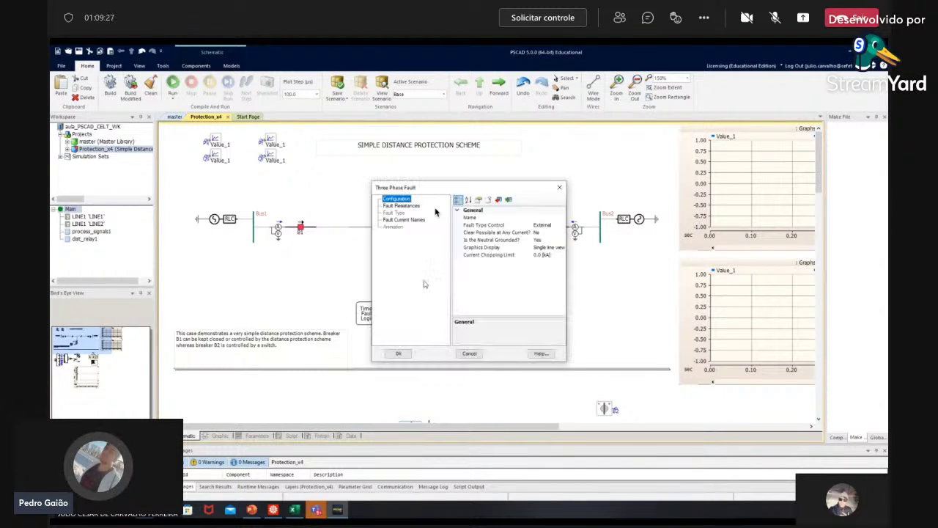
{"action": "left_click", "coordinate": [412, 207]}
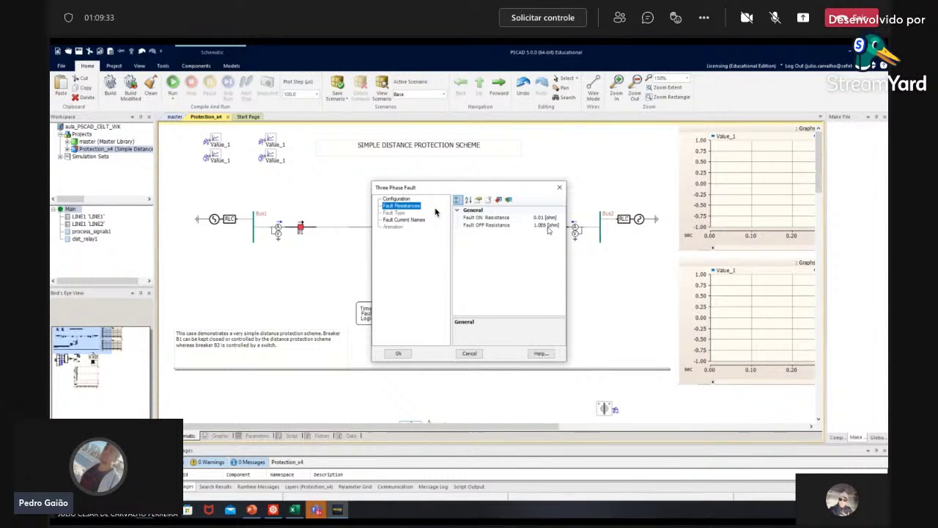
{"action": "left_click", "coordinate": [415, 220]}
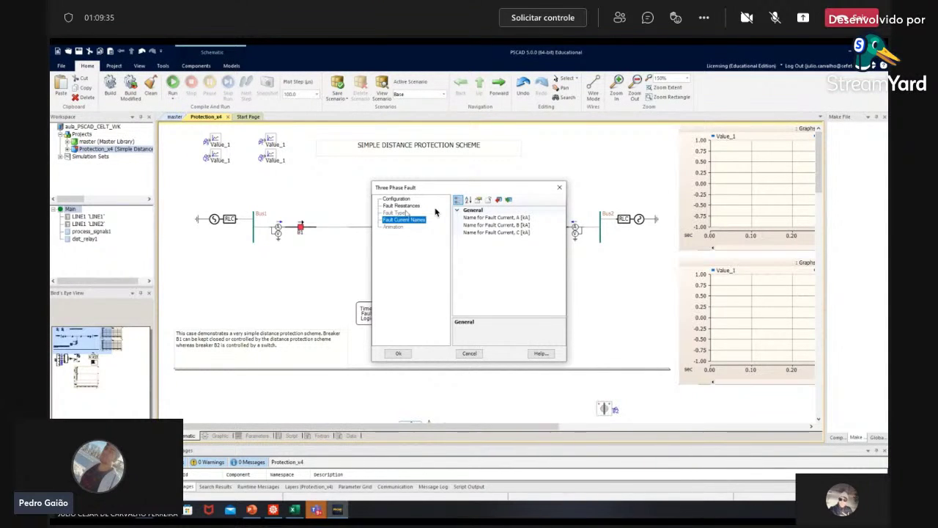
{"action": "left_click", "coordinate": [403, 213]}
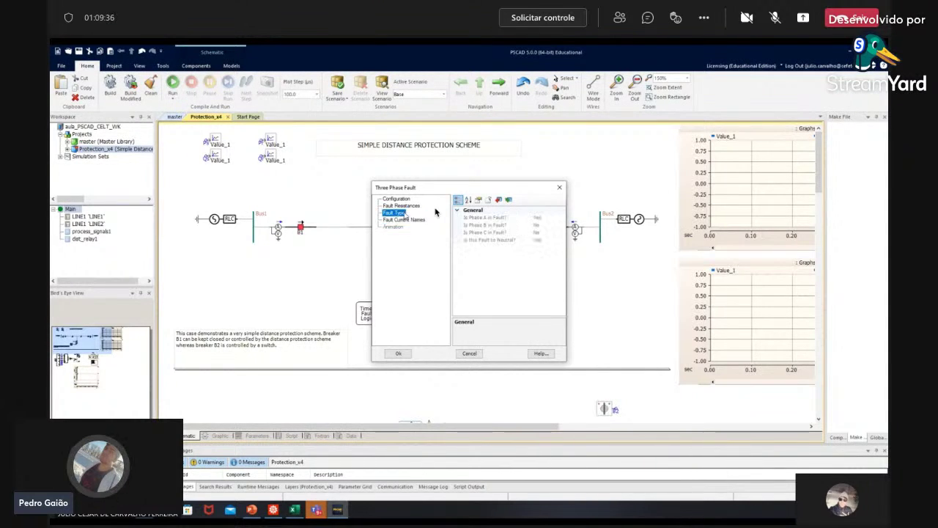
{"action": "left_click", "coordinate": [469, 354]}
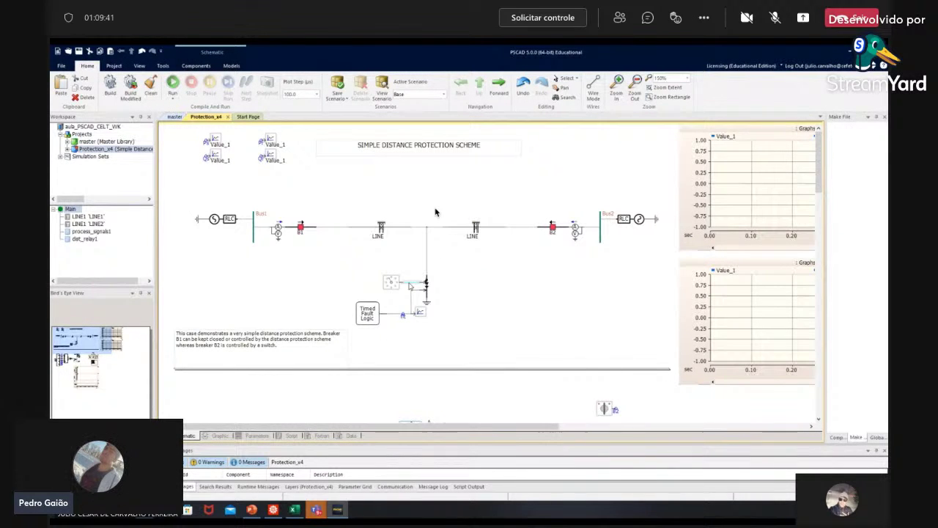
{"action": "mouse_move", "coordinate": [393, 283]}
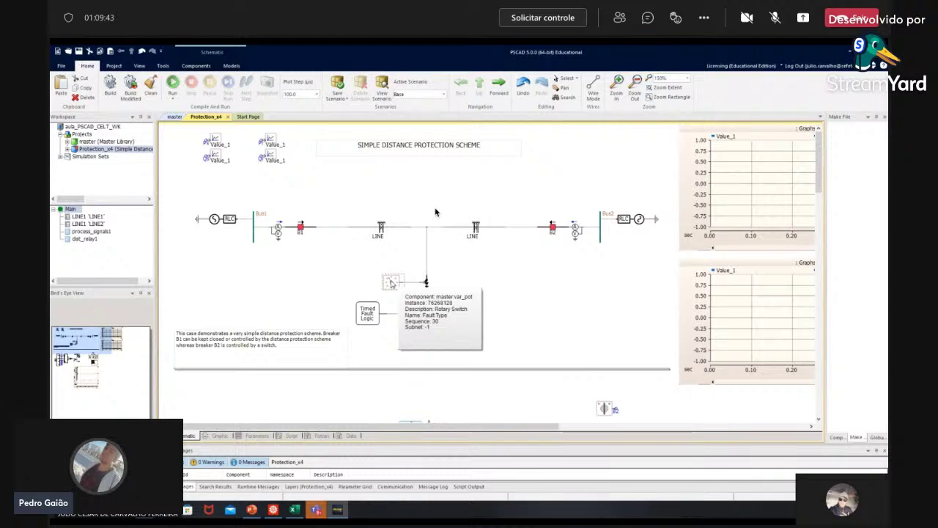
{"action": "scroll", "coordinate": [392, 284], "scroll_direction": "down", "scroll_amount": 3}
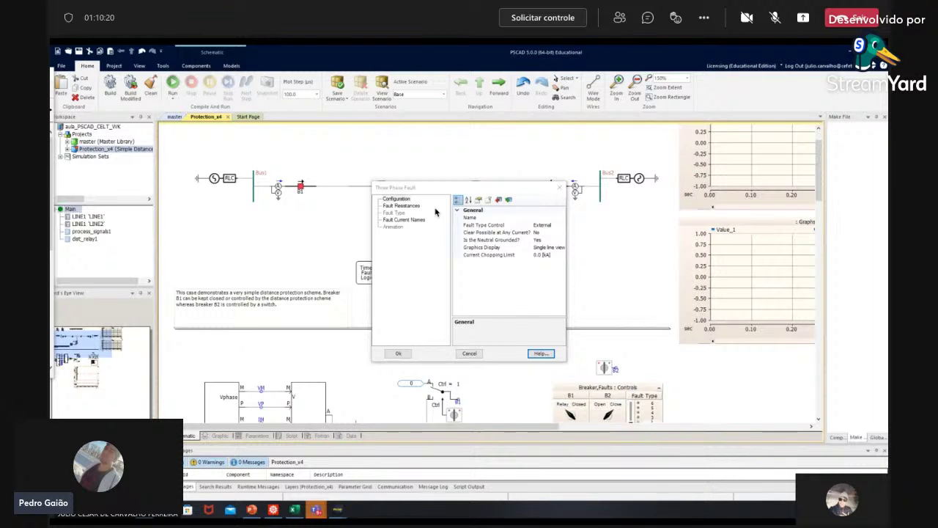
Step: Read the Three-Phase Fault help page, then return to the Protection_x4 schematic
{"action": "key", "text": "alt+Tab"}
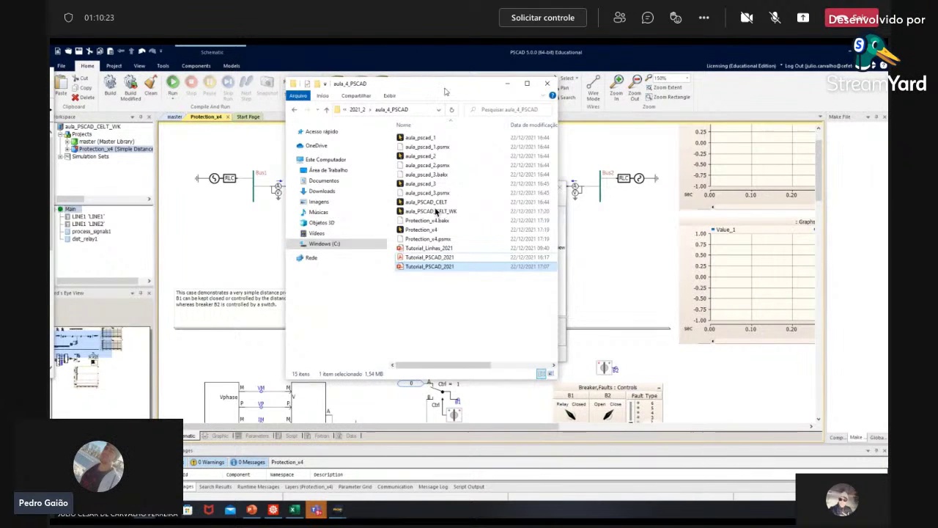
{"action": "key", "text": "alt+Tab"}
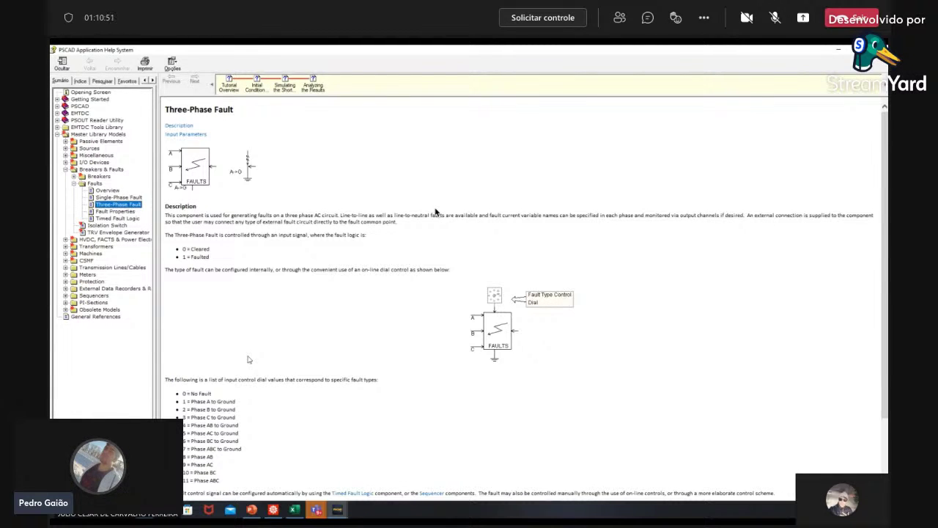
{"action": "key", "text": "alt+Tab"}
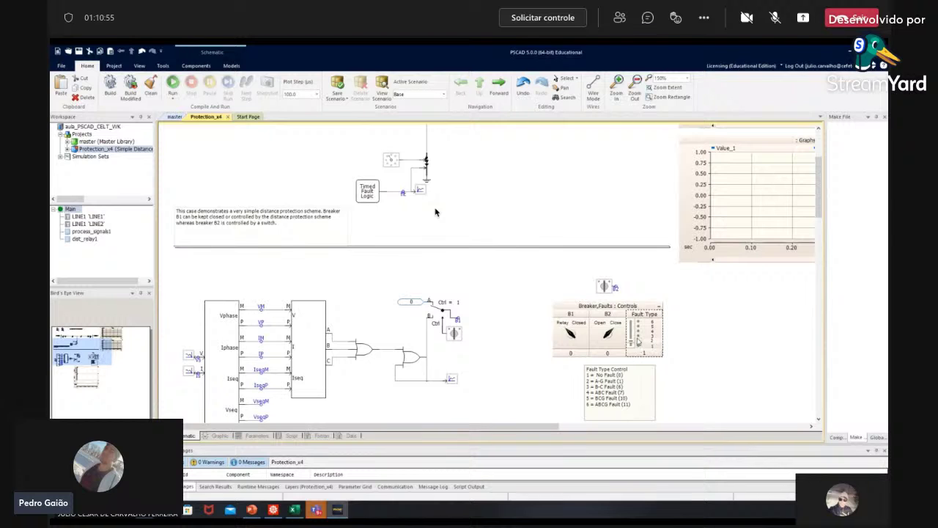
Step: Set the Fault Type slider to 1, an A-G fault
{"action": "left_click_drag", "start_coordinate": [638, 347], "coordinate": [634, 318]}
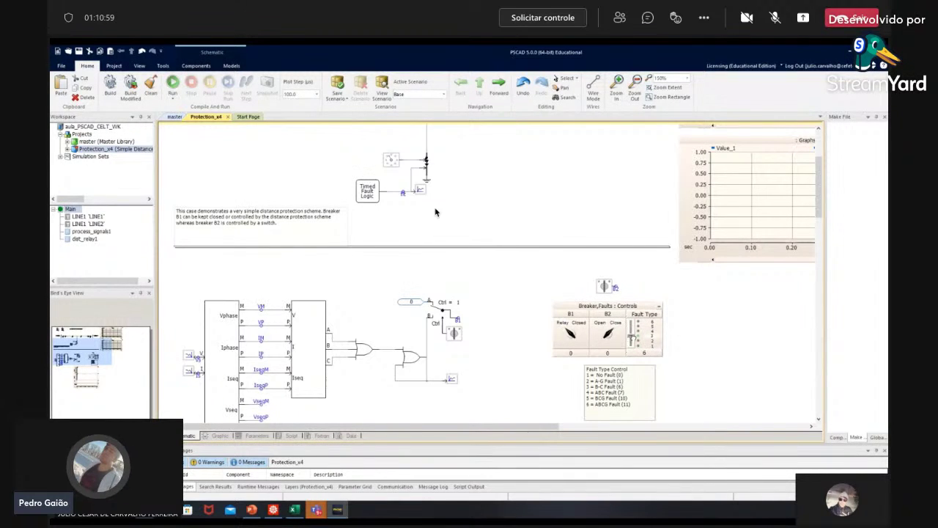
{"action": "left_click_drag", "start_coordinate": [634, 318], "coordinate": [647, 358]}
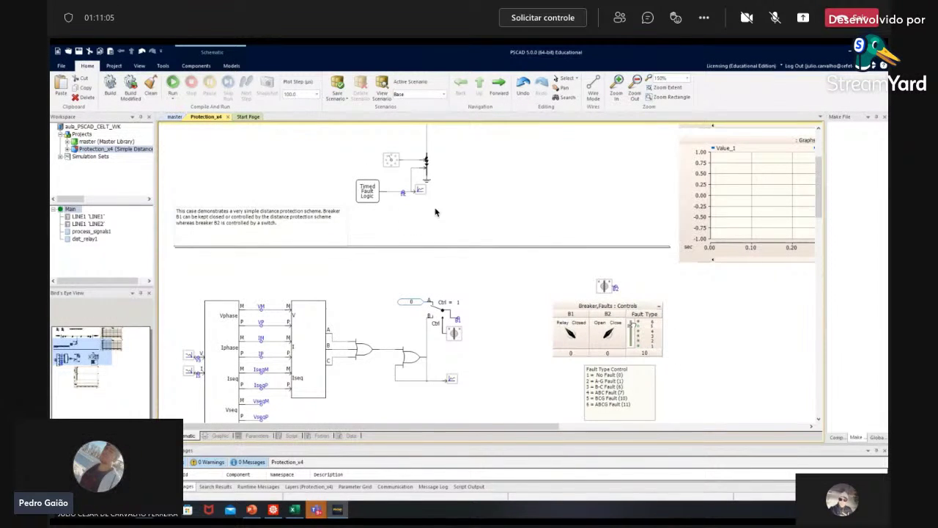
{"action": "left_click", "coordinate": [632, 341]}
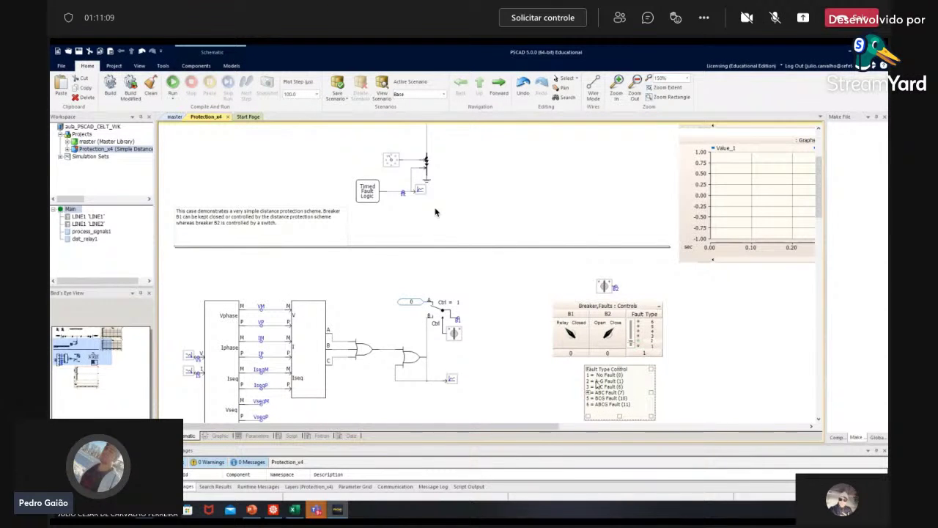
{"action": "scroll", "coordinate": [435, 212], "scroll_direction": "down", "scroll_amount": 5}
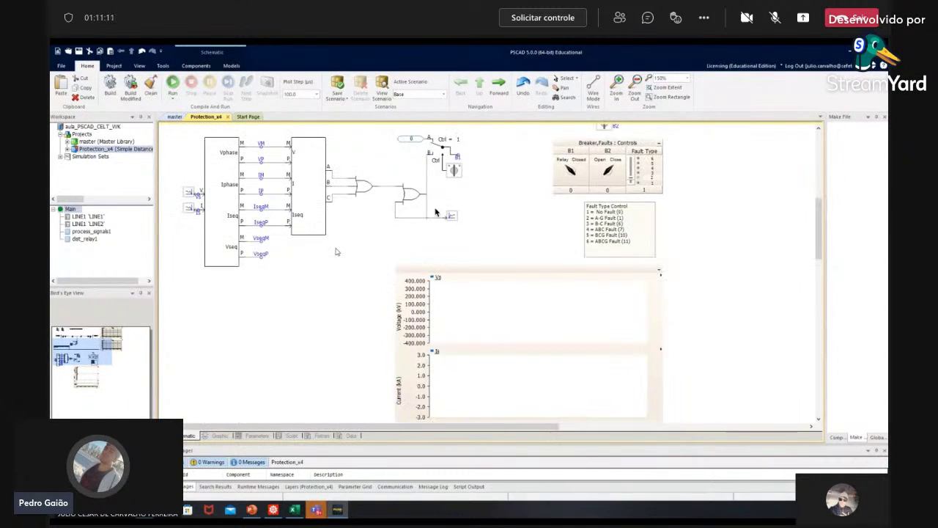
{"action": "scroll", "coordinate": [435, 212], "scroll_direction": "up", "scroll_amount": 10}
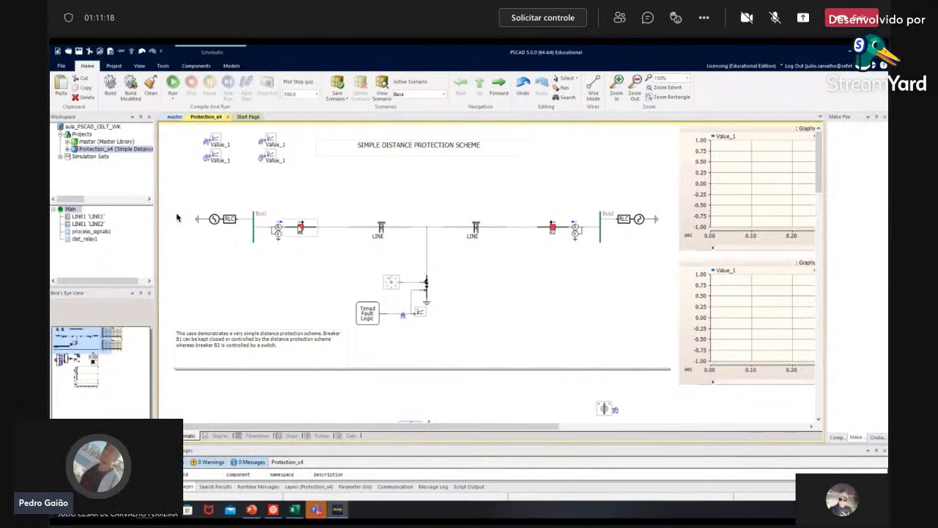
{"action": "scroll", "coordinate": [330, 220], "scroll_direction": "down", "scroll_amount": 3}
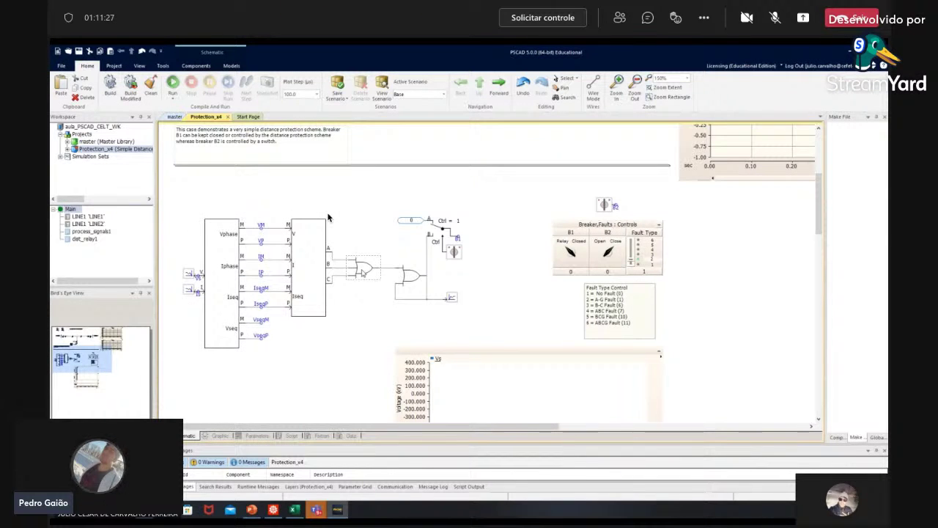
{"action": "scroll", "coordinate": [328, 217], "scroll_direction": "up", "scroll_amount": 3}
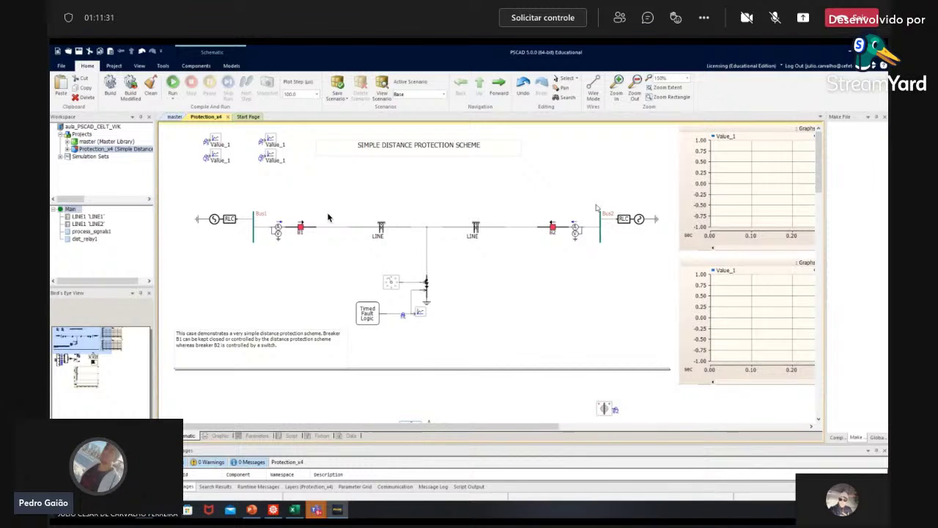
Step: Run the simulation and allow it access through the Windows Defender Firewall
{"action": "left_click", "coordinate": [173, 84]}
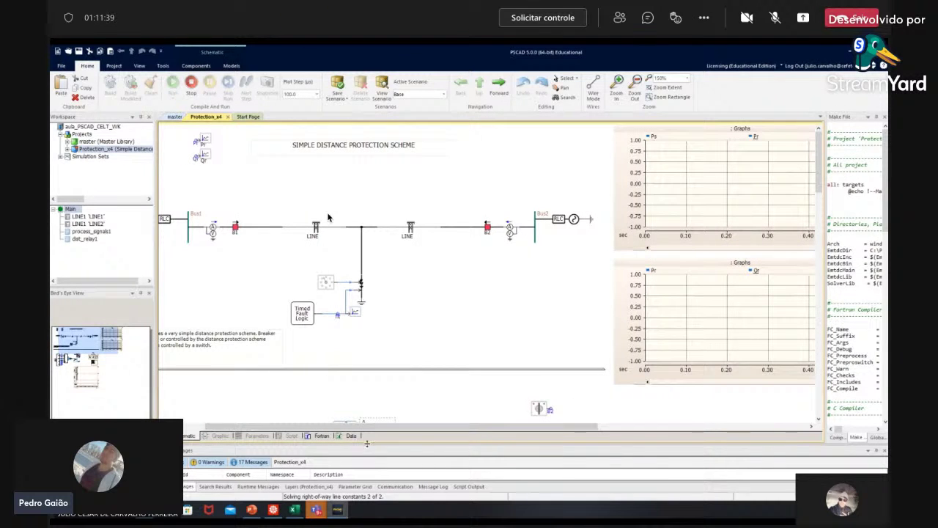
{"action": "left_click_drag", "start_coordinate": [368, 445], "coordinate": [383, 355]}
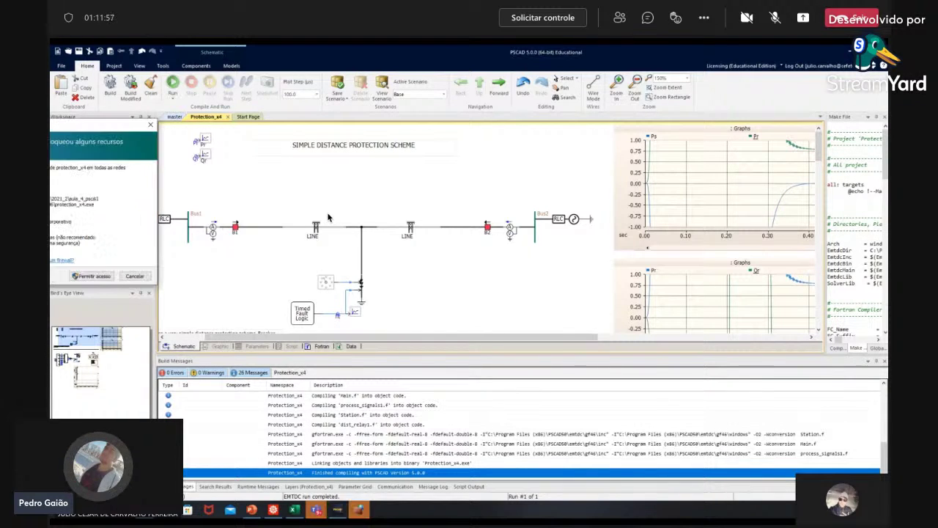
{"action": "left_click_drag", "start_coordinate": [33, 130], "coordinate": [443, 117]}
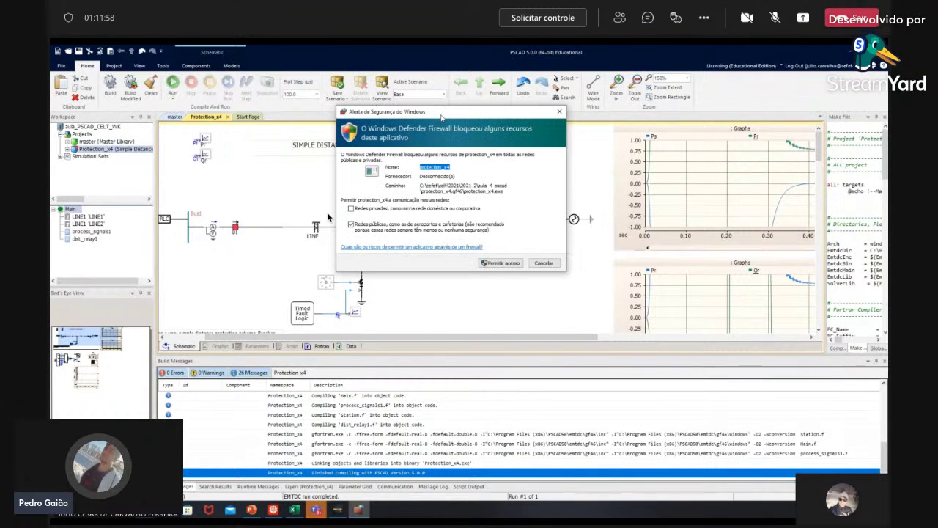
{"action": "left_click", "coordinate": [506, 264]}
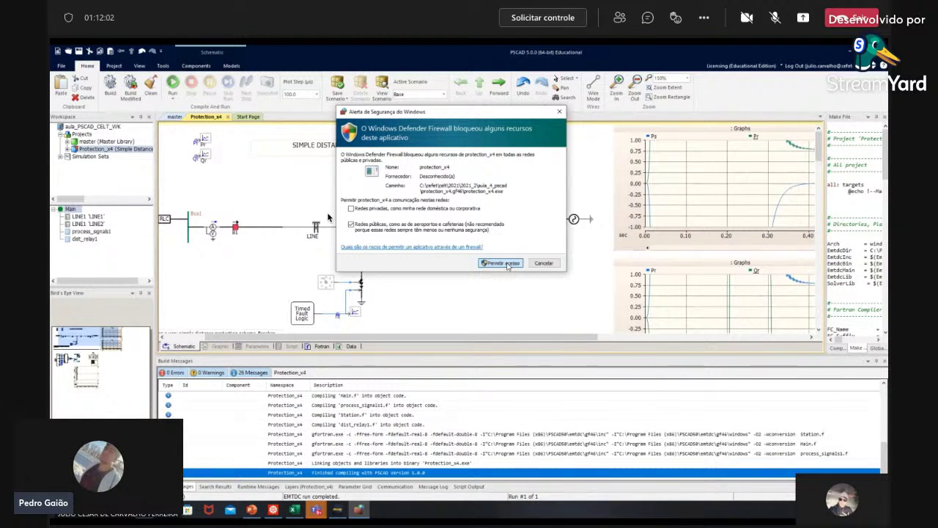
{"action": "left_click", "coordinate": [506, 264]}
Step: Review the plotted Ps, Pr and Qr power traces over 0–0.50 s
{"action": "scroll", "coordinate": [506, 266], "scroll_direction": "right", "scroll_amount": 5}
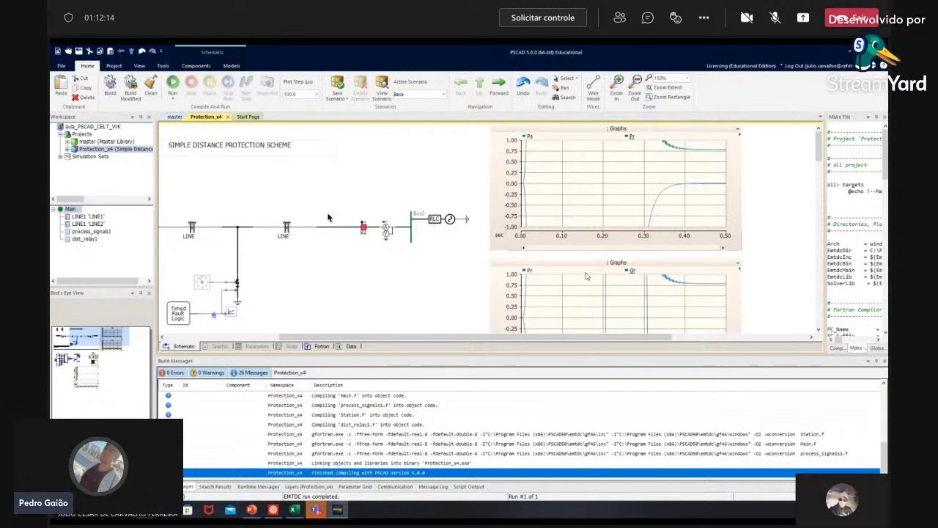
{"action": "mouse_move", "coordinate": [596, 184]}
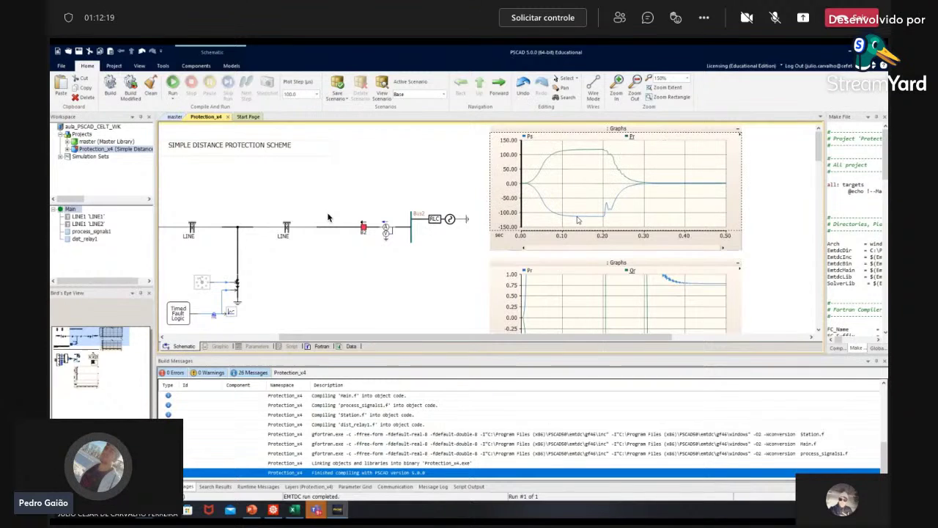
{"action": "scroll", "coordinate": [587, 219], "scroll_direction": "down", "scroll_amount": 1}
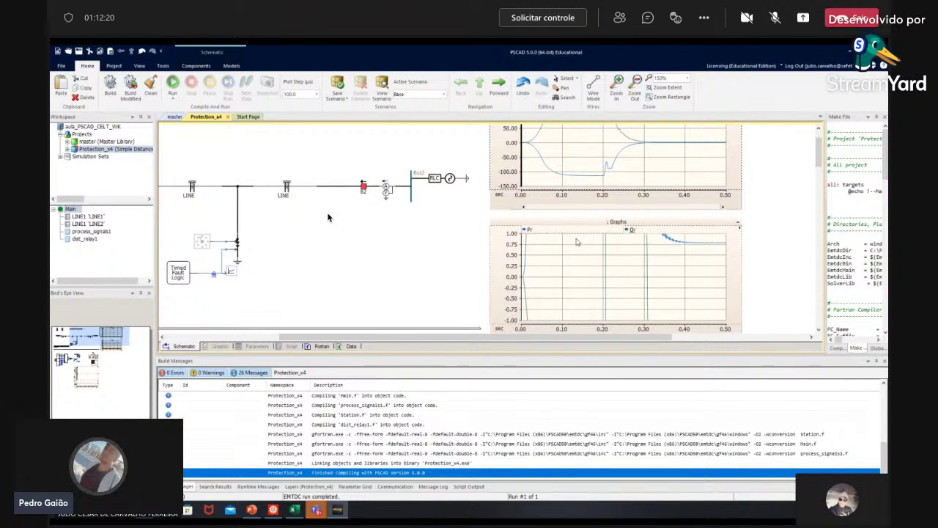
{"action": "scroll", "coordinate": [569, 249], "scroll_direction": "up", "scroll_amount": 1}
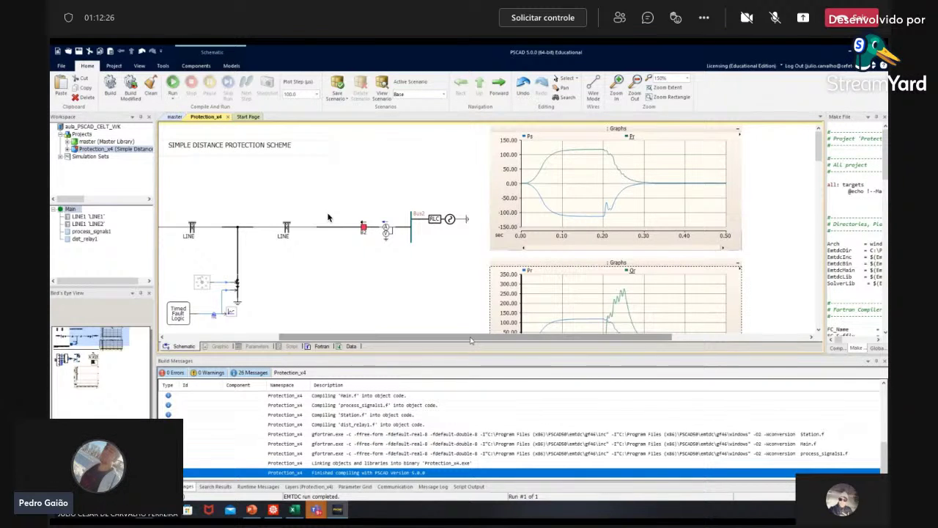
{"action": "left_click_drag", "start_coordinate": [471, 340], "coordinate": [393, 342]}
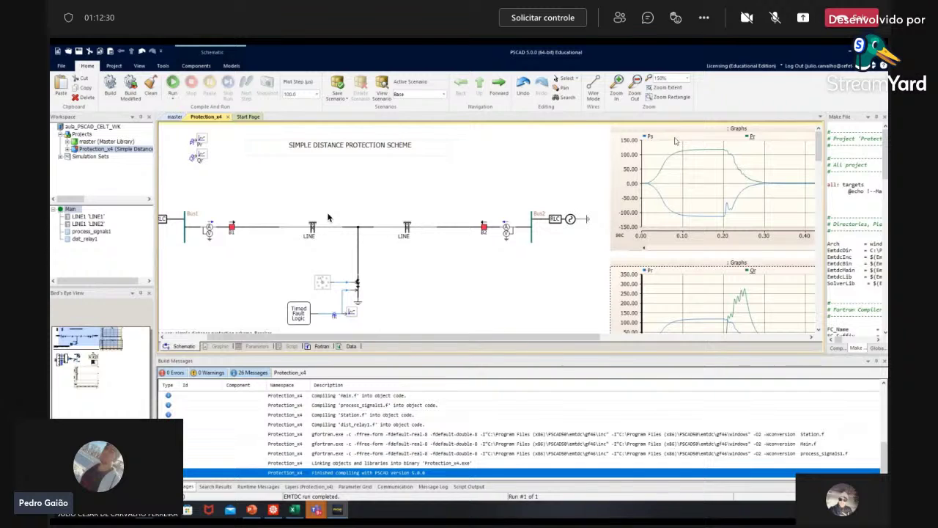
{"action": "left_click", "coordinate": [663, 139]}
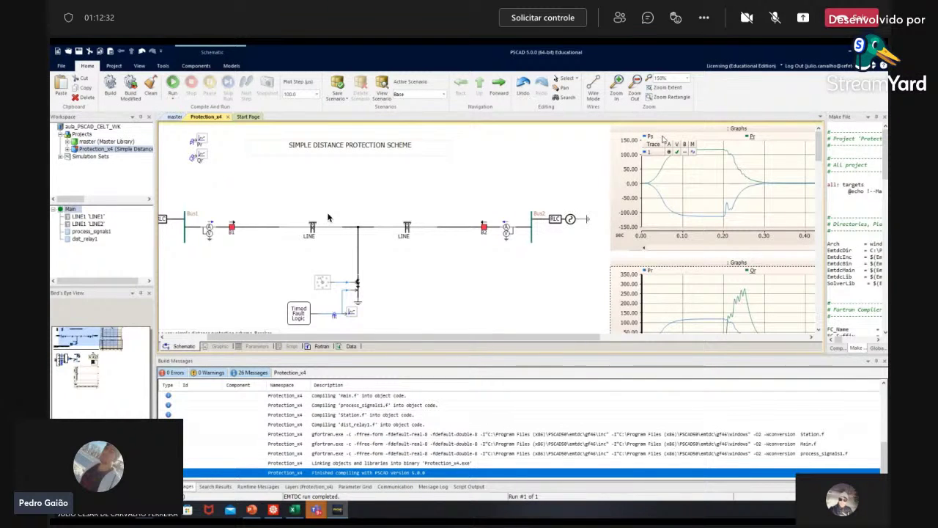
{"action": "left_click", "coordinate": [674, 214]}
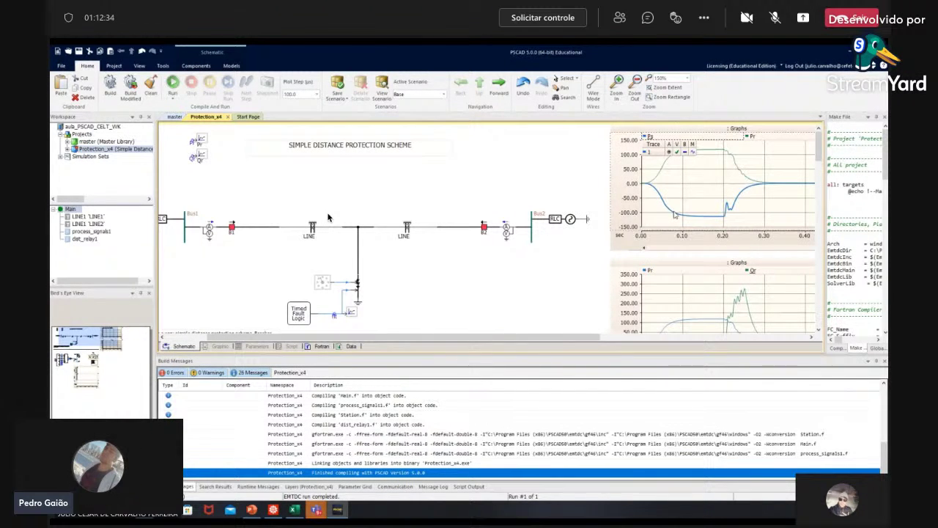
{"action": "left_click_drag", "start_coordinate": [371, 339], "coordinate": [333, 340]}
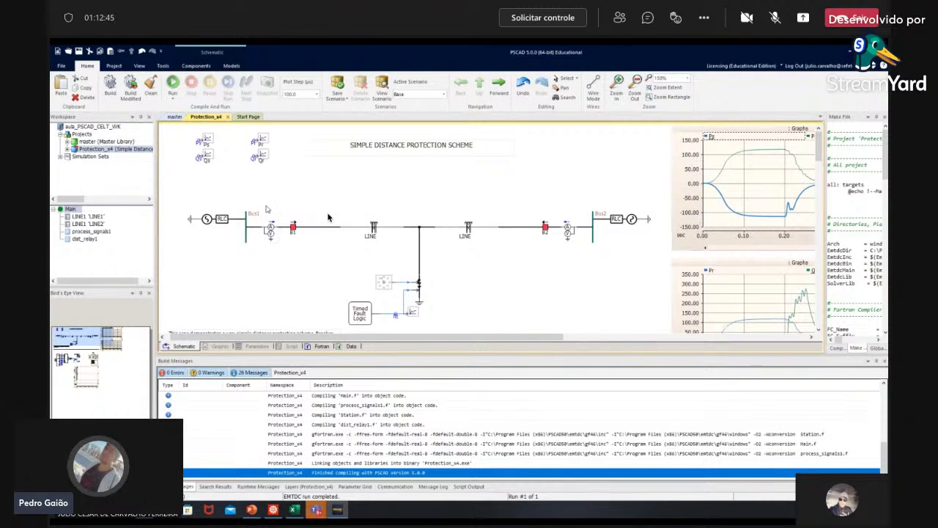
{"action": "mouse_move", "coordinate": [206, 219]}
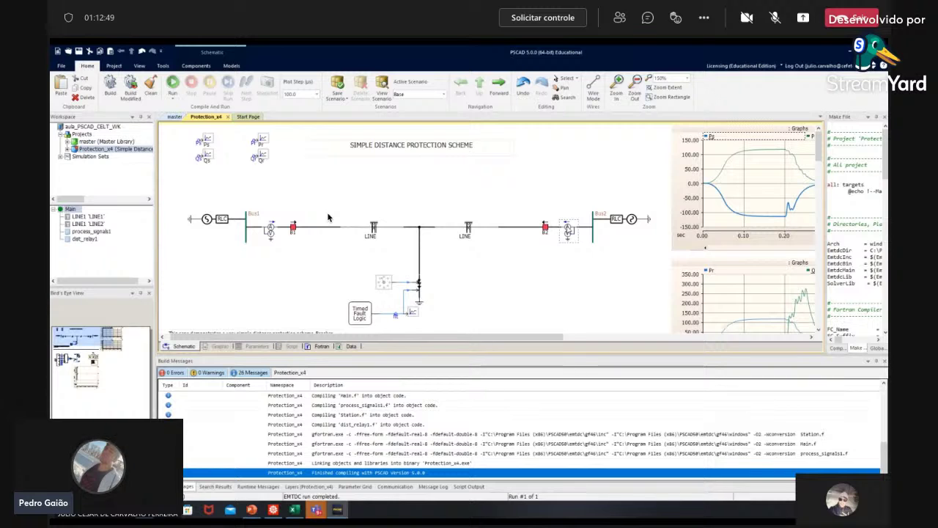
{"action": "left_click_drag", "start_coordinate": [534, 338], "coordinate": [600, 338]}
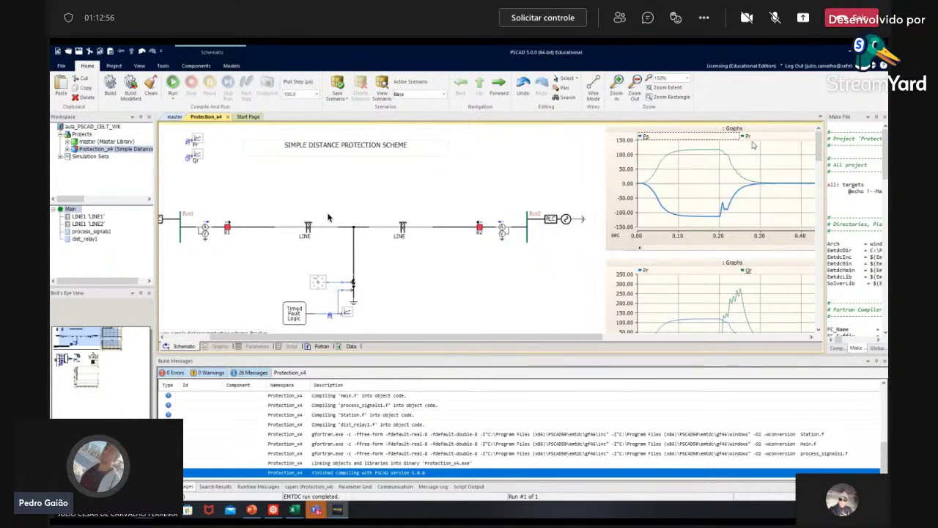
{"action": "mouse_move", "coordinate": [783, 154]}
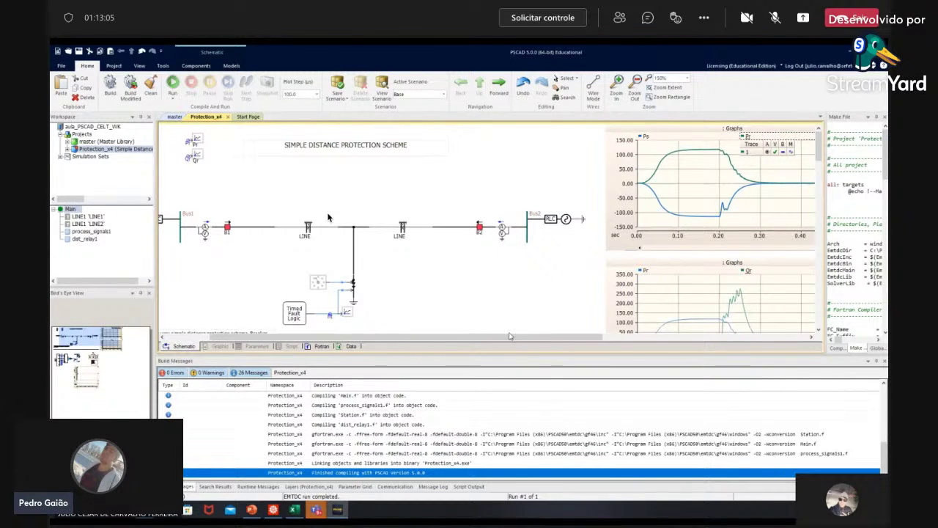
{"action": "left_click_drag", "start_coordinate": [501, 338], "coordinate": [455, 339]}
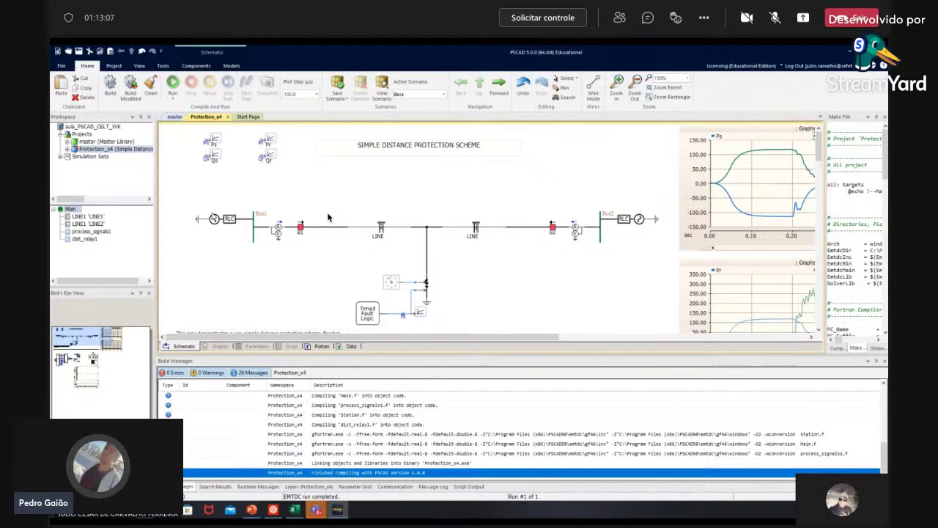
{"action": "scroll", "coordinate": [413, 311], "scroll_direction": "right", "scroll_amount": 2}
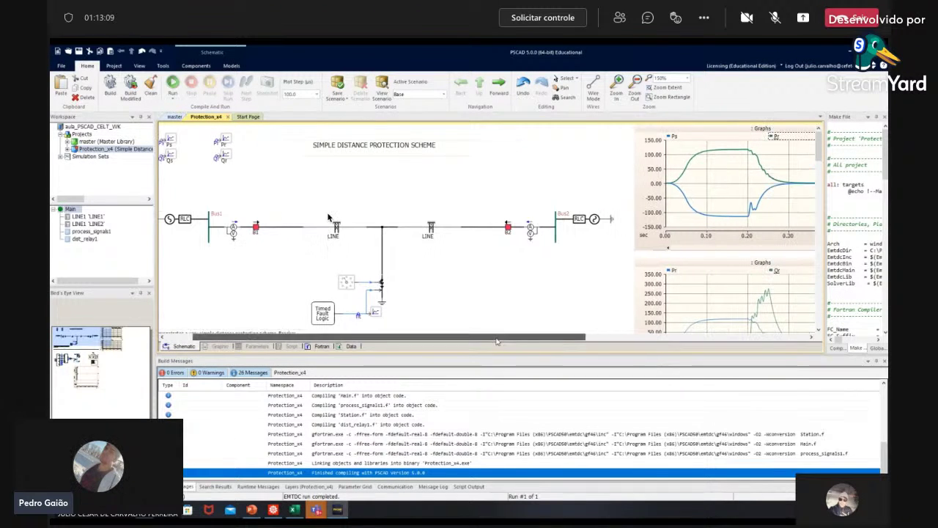
{"action": "scroll", "coordinate": [413, 311], "scroll_direction": "down", "scroll_amount": 2}
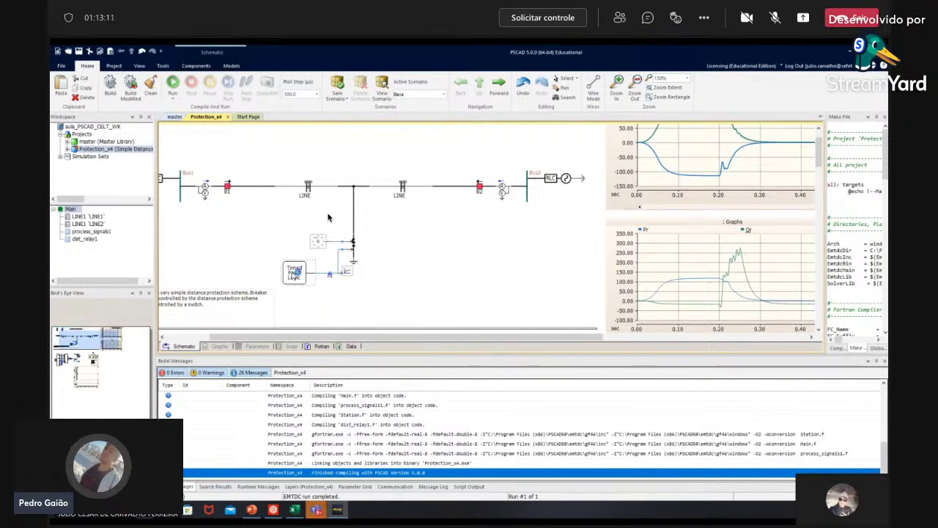
{"action": "double_click", "coordinate": [295, 273]}
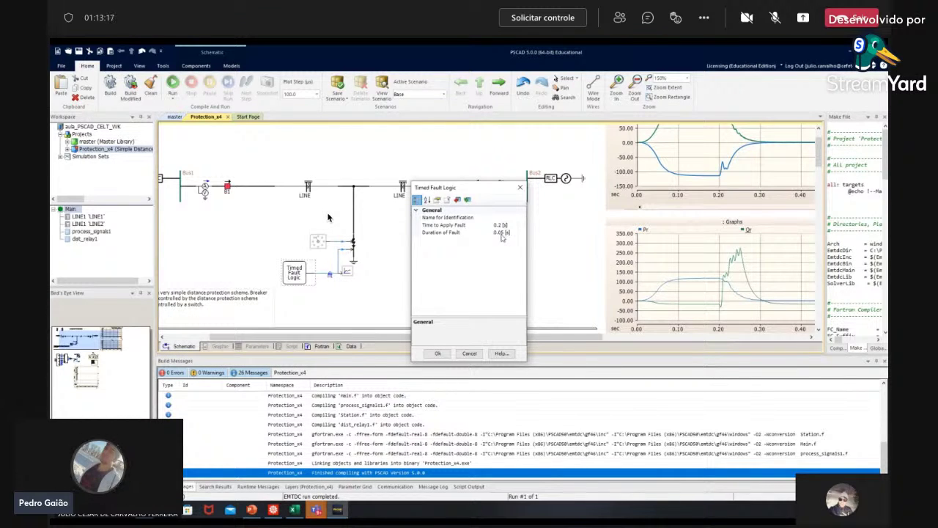
{"action": "left_click", "coordinate": [469, 353]}
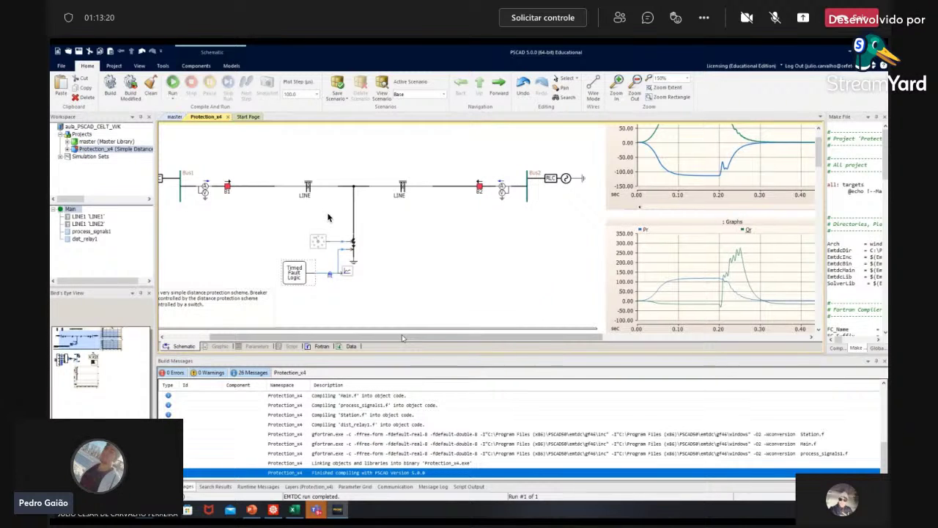
{"action": "left_click_drag", "start_coordinate": [402, 338], "coordinate": [528, 338]}
{"action": "scroll", "coordinate": [529, 311], "scroll_direction": "up", "scroll_amount": 1}
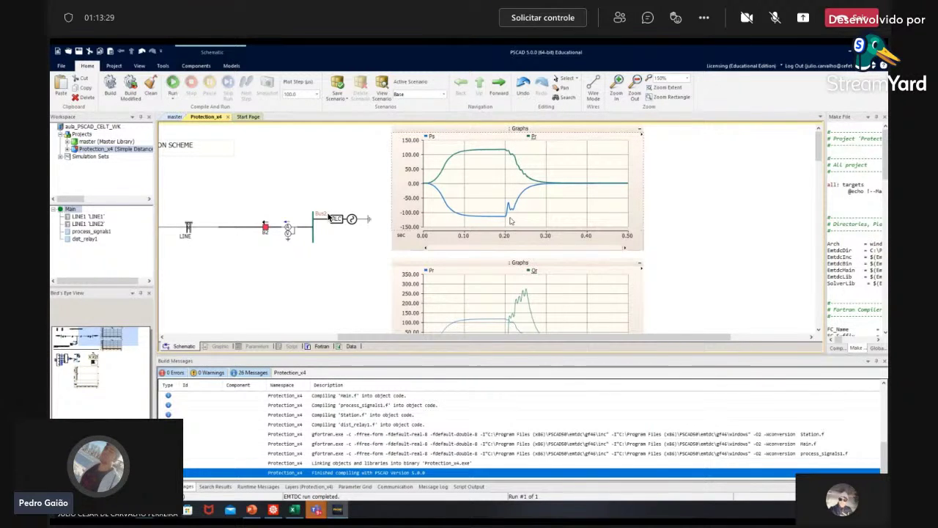
{"action": "mouse_move", "coordinate": [525, 189]}
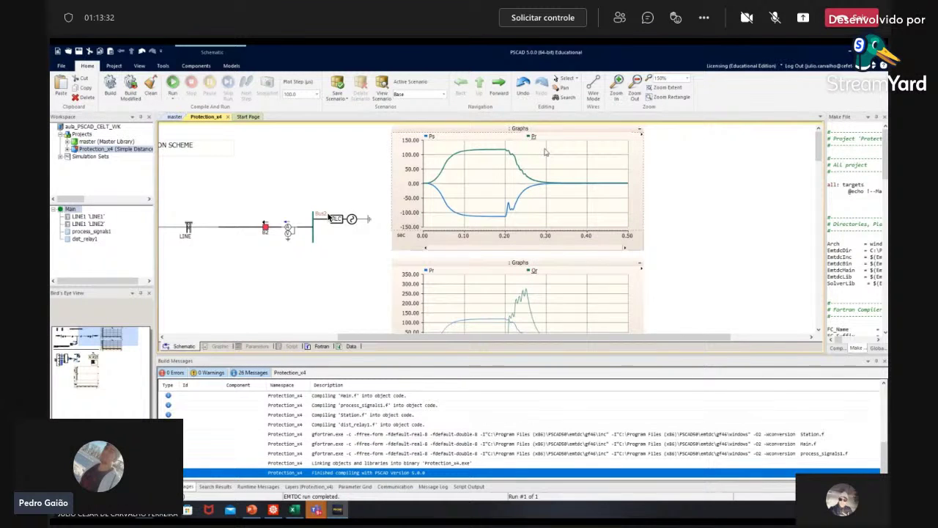
{"action": "left_click_drag", "start_coordinate": [545, 149], "coordinate": [489, 229]}
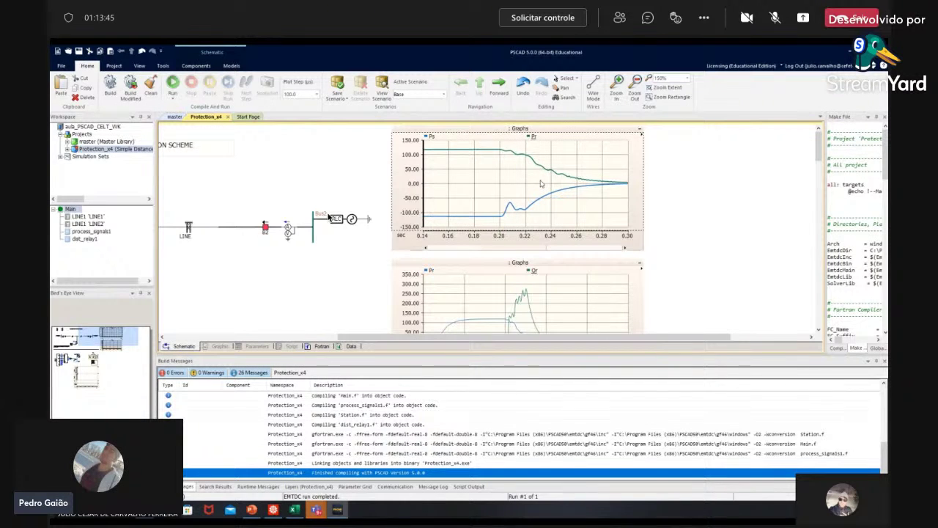
{"action": "scroll", "coordinate": [542, 183], "scroll_direction": "down", "scroll_amount": 3}
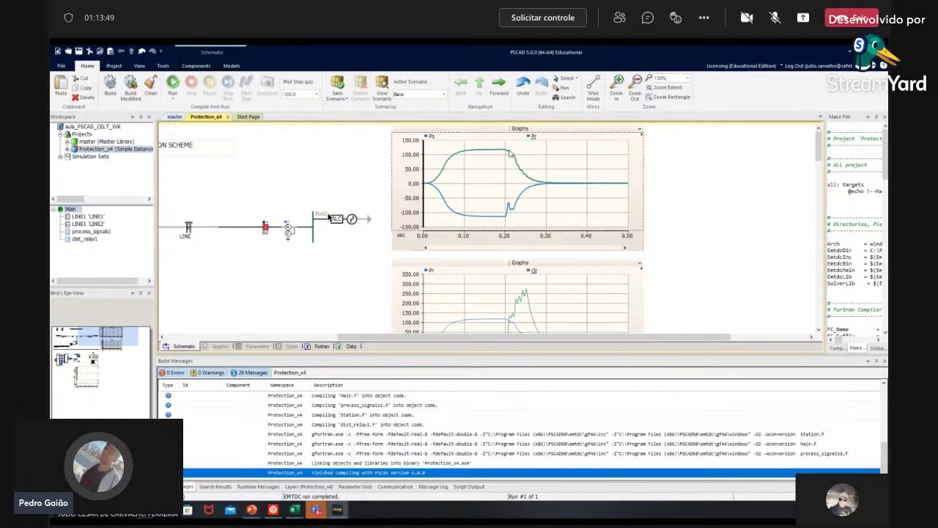
{"action": "scroll", "coordinate": [556, 229], "scroll_direction": "down", "scroll_amount": 2}
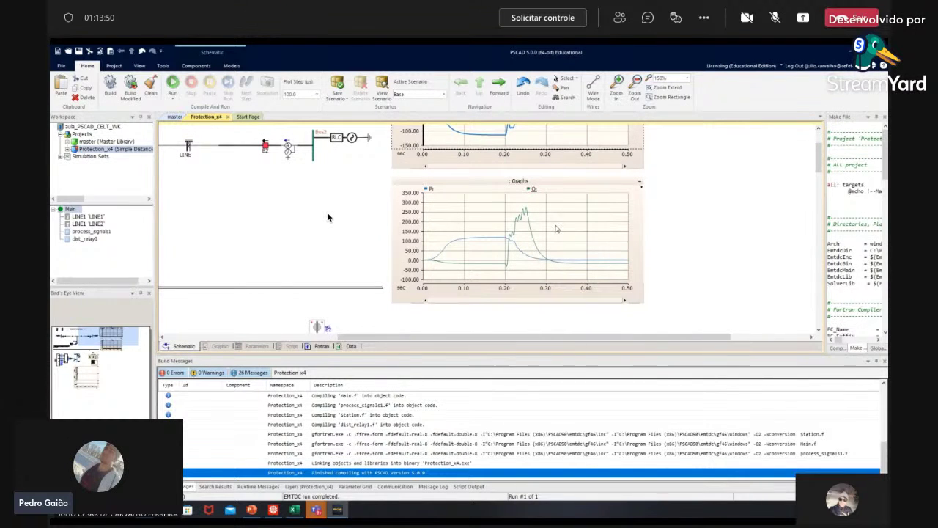
{"action": "left_click_drag", "start_coordinate": [536, 336], "coordinate": [397, 337]}
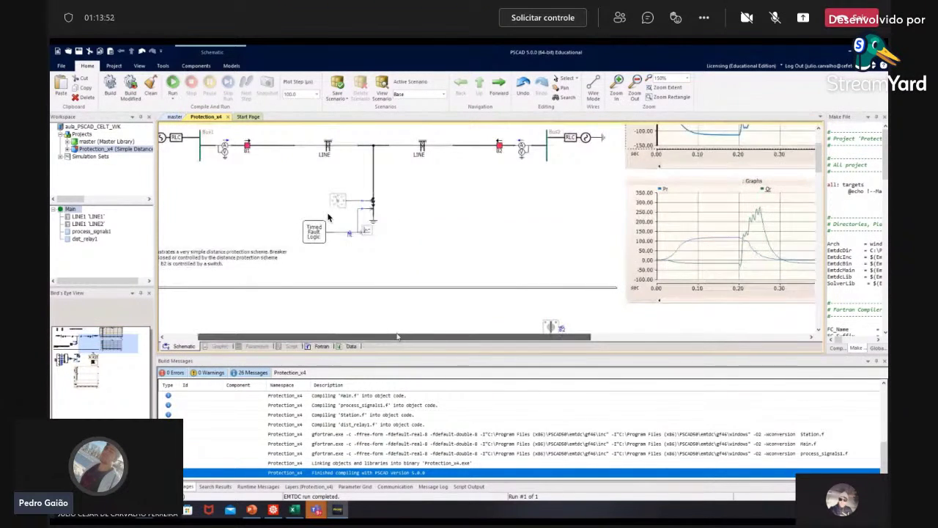
{"action": "scroll", "coordinate": [440, 308], "scroll_direction": "down", "scroll_amount": 5}
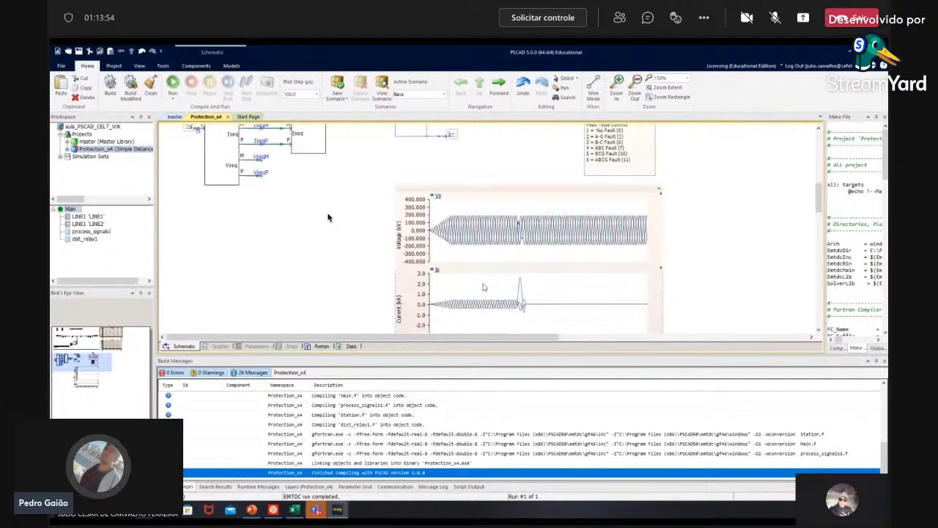
{"action": "scroll", "coordinate": [483, 288], "scroll_direction": "down", "scroll_amount": 1}
{"action": "scroll", "coordinate": [509, 169], "scroll_direction": "up", "scroll_amount": 3}
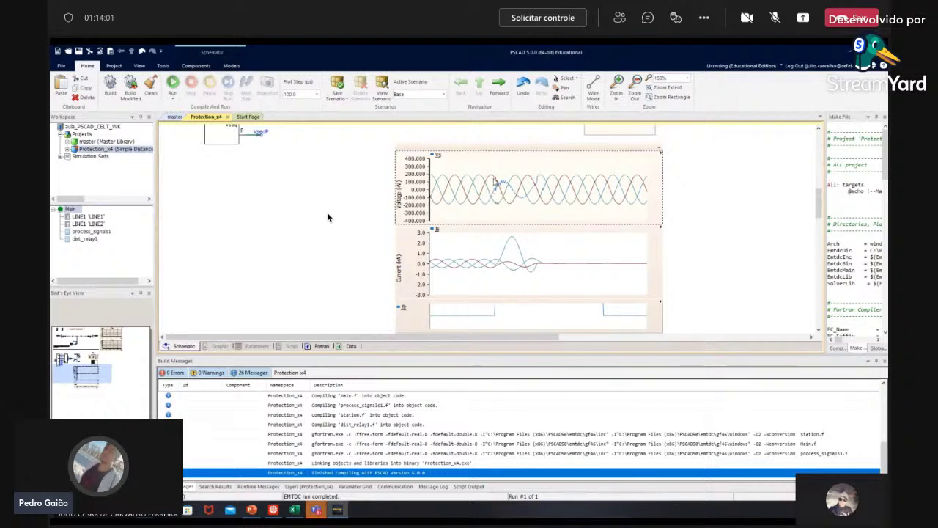
{"action": "mouse_move", "coordinate": [455, 162]}
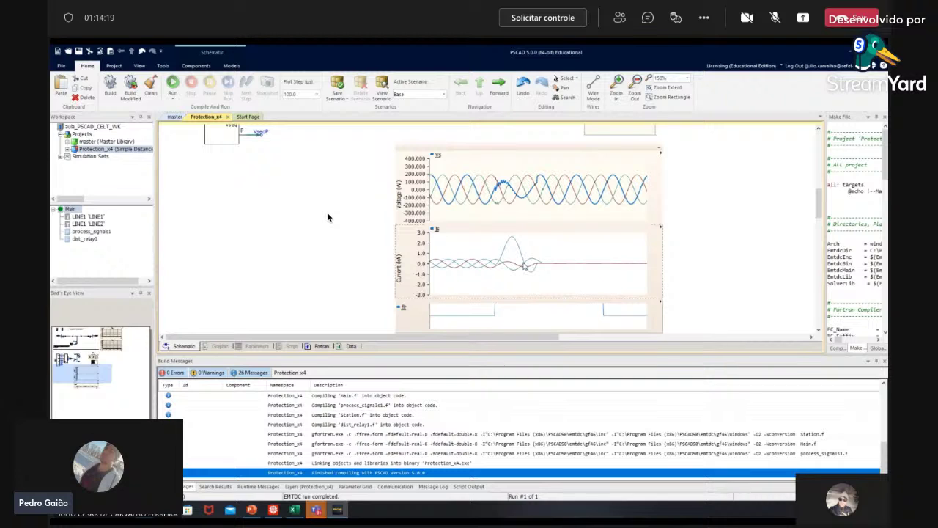
{"action": "scroll", "coordinate": [327, 217], "scroll_direction": "down", "scroll_amount": 3}
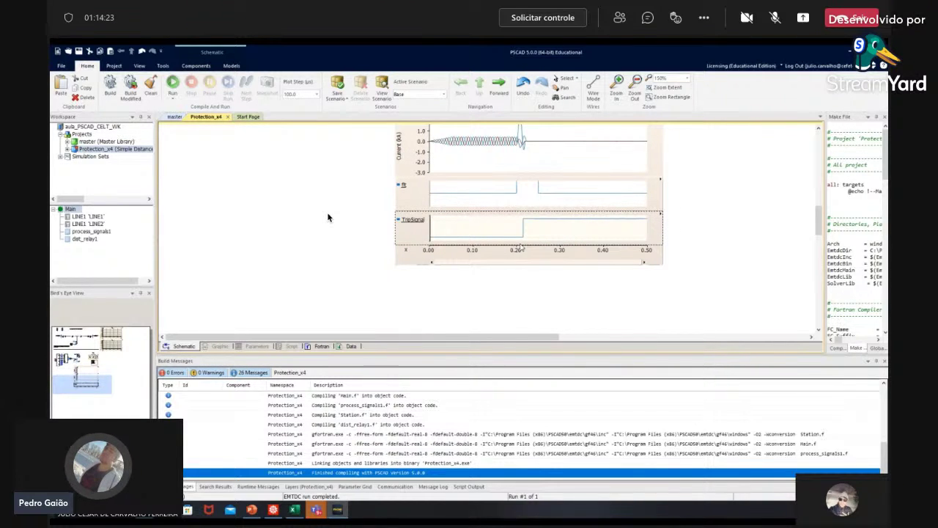
{"action": "scroll", "coordinate": [328, 217], "scroll_direction": "up", "scroll_amount": 3}
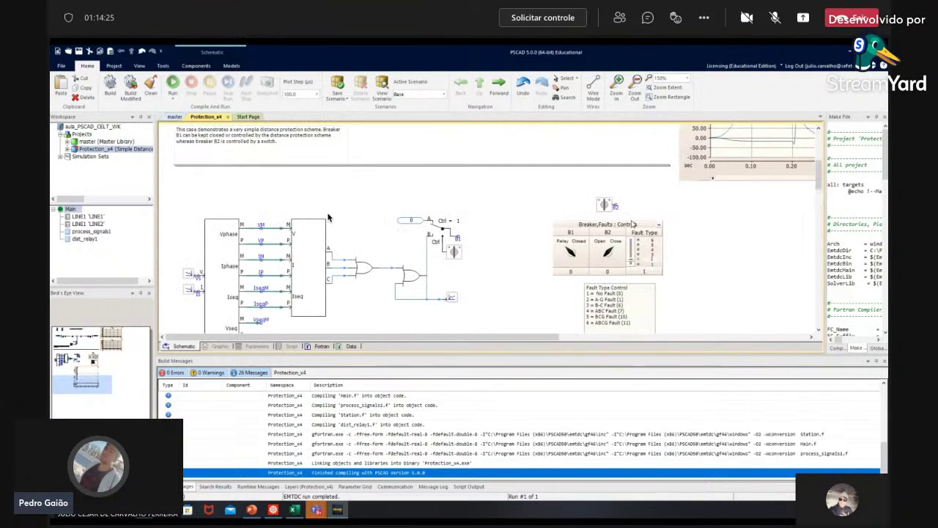
{"action": "scroll", "coordinate": [328, 217], "scroll_direction": "up", "scroll_amount": 3}
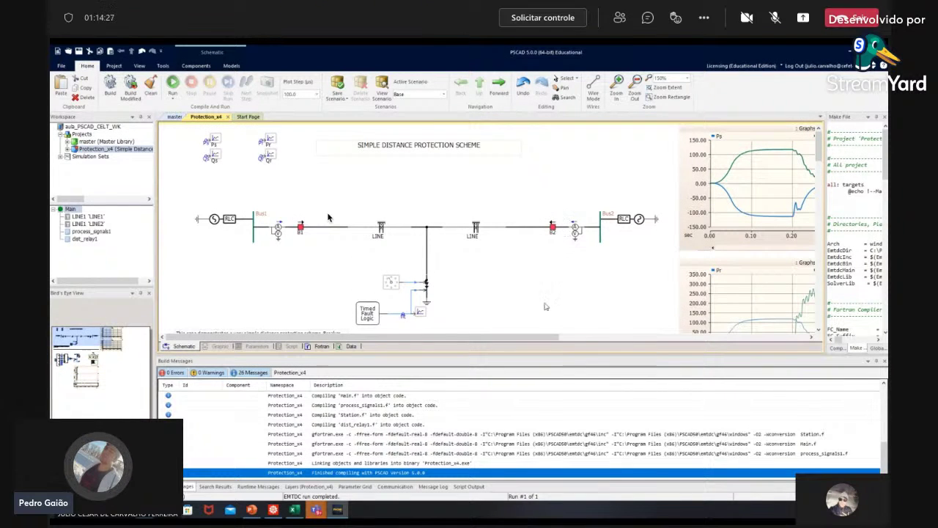
{"action": "scroll", "coordinate": [328, 218], "scroll_direction": "right", "scroll_amount": 5}
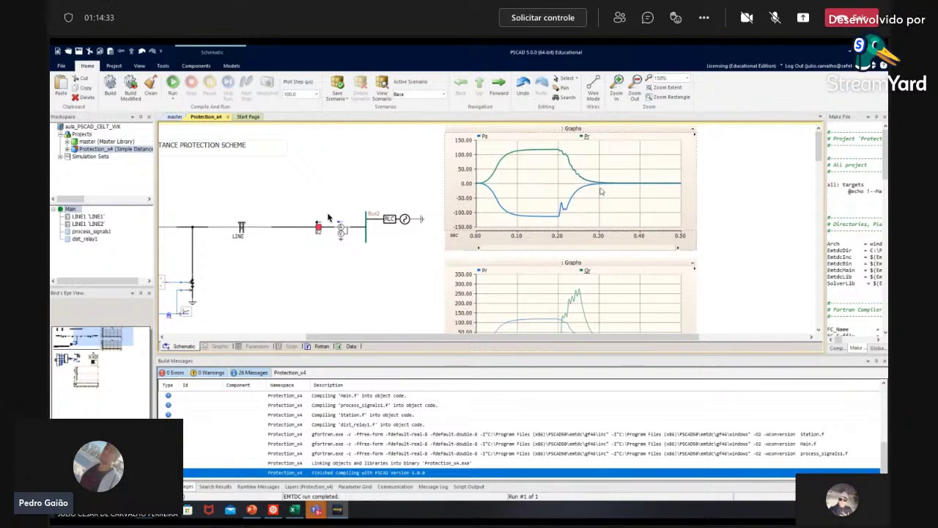
{"action": "scroll", "coordinate": [513, 314], "scroll_direction": "down", "scroll_amount": 3}
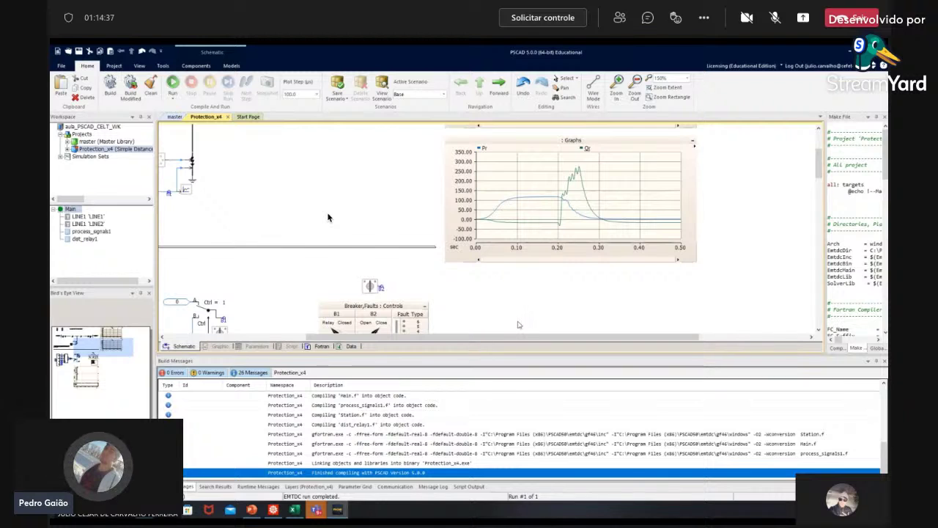
{"action": "scroll", "coordinate": [518, 324], "scroll_direction": "down", "scroll_amount": 5}
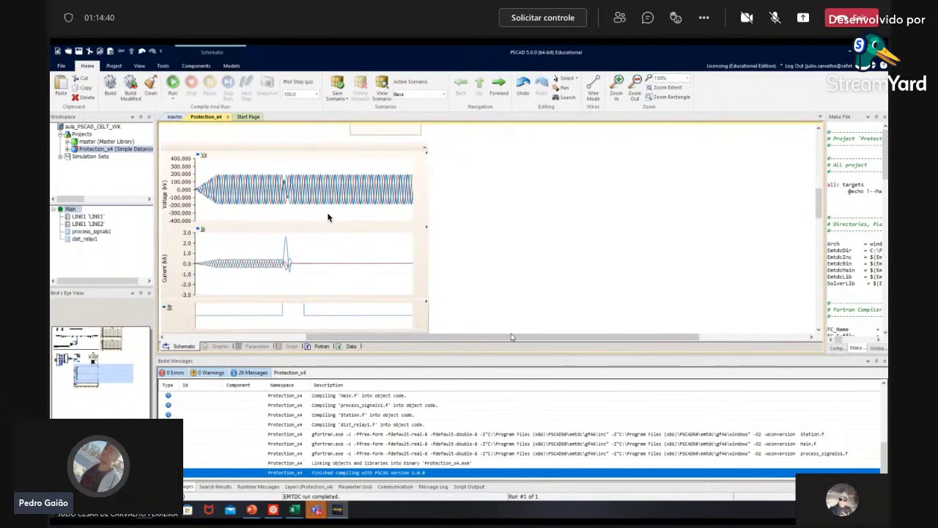
{"action": "scroll", "coordinate": [518, 325], "scroll_direction": "left", "scroll_amount": 3}
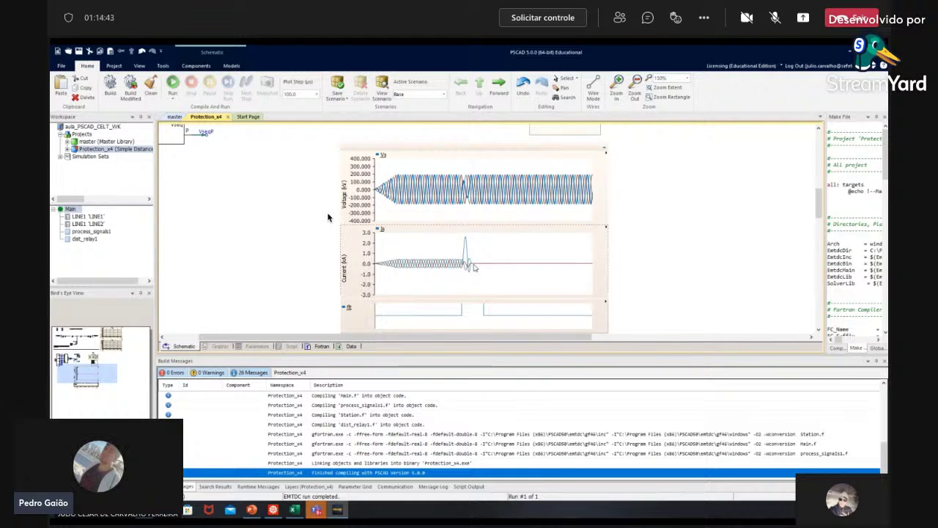
{"action": "scroll", "coordinate": [562, 267], "scroll_direction": "up", "scroll_amount": 5}
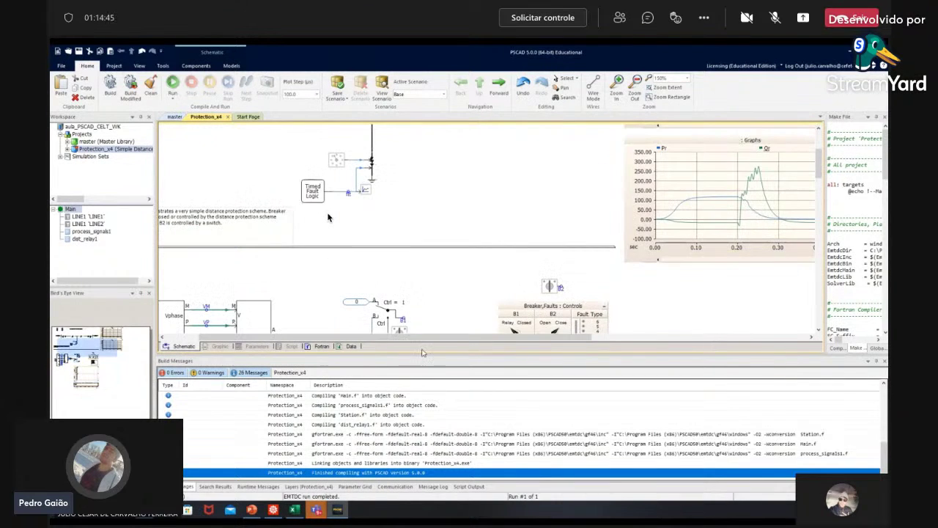
{"action": "scroll", "coordinate": [329, 217], "scroll_direction": "up", "scroll_amount": 3}
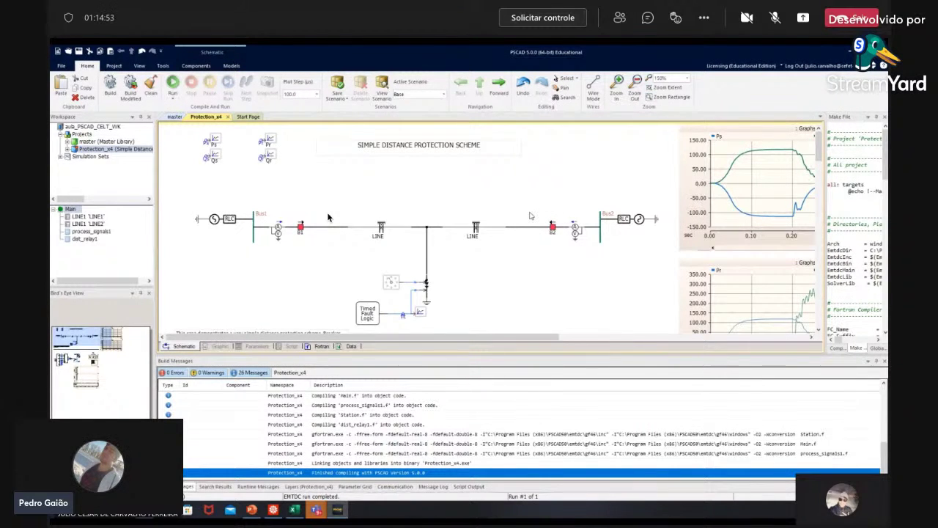
{"action": "scroll", "coordinate": [328, 217], "scroll_direction": "down", "scroll_amount": 3}
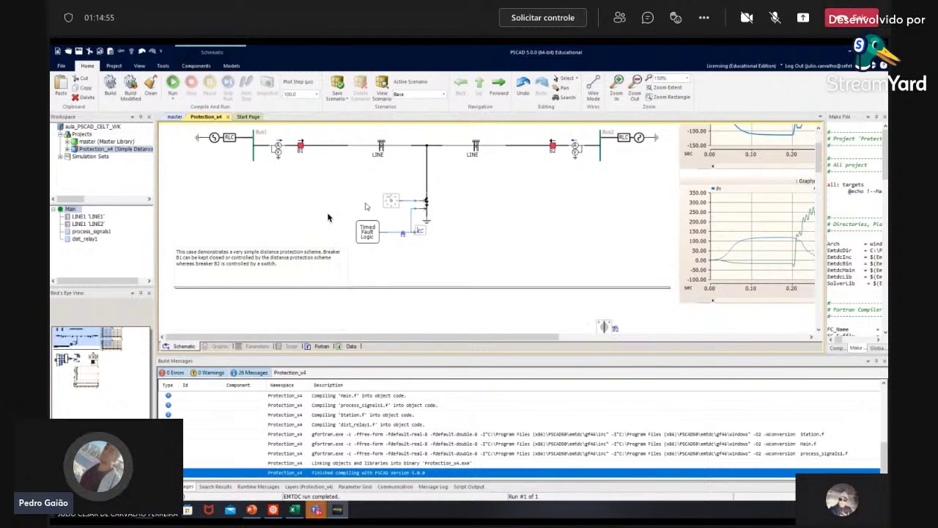
{"action": "scroll", "coordinate": [328, 217], "scroll_direction": "up", "scroll_amount": 2}
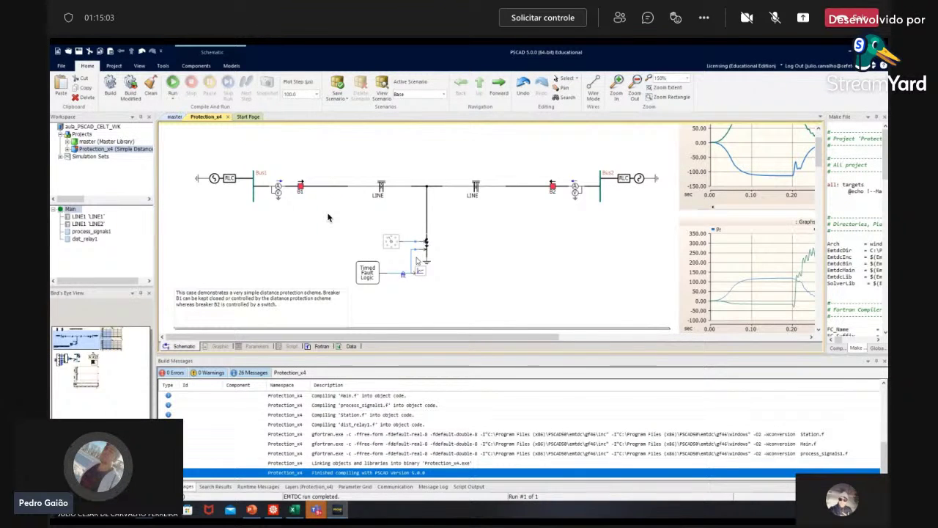
{"action": "scroll", "coordinate": [328, 217], "scroll_direction": "down", "scroll_amount": 4}
{"action": "scroll", "coordinate": [329, 217], "scroll_direction": "down", "scroll_amount": 6}
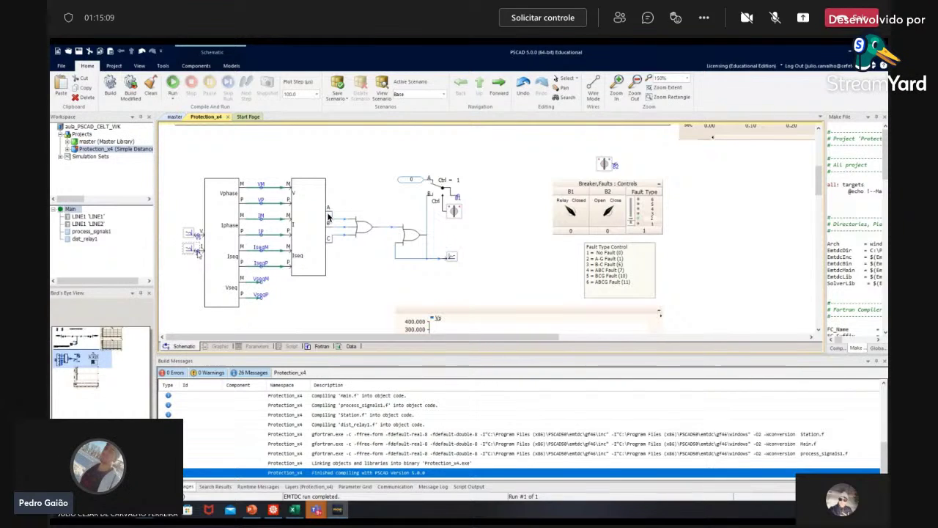
{"action": "mouse_move", "coordinate": [202, 257]}
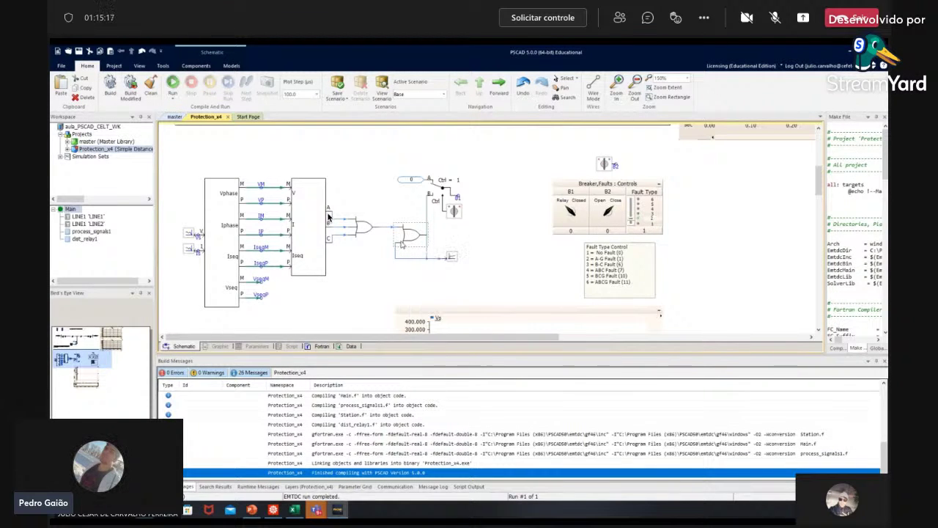
{"action": "key", "text": "alt+Left"}
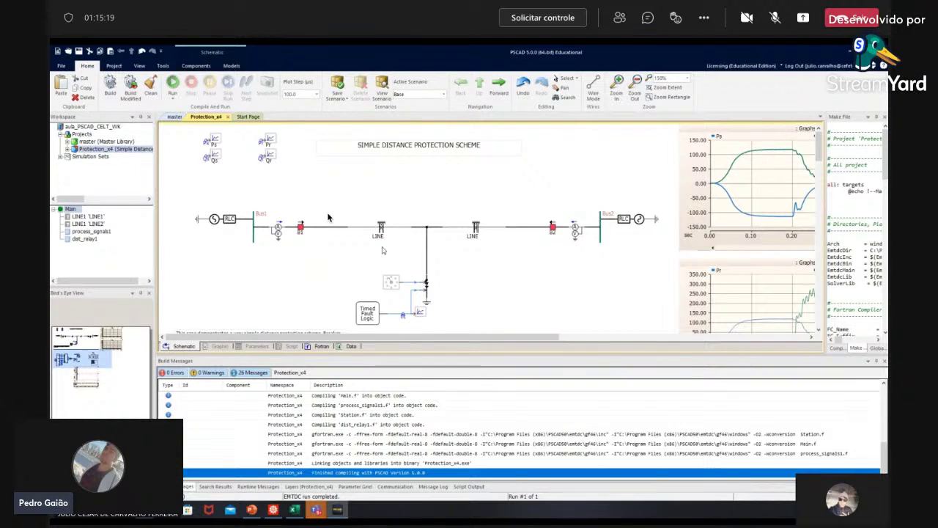
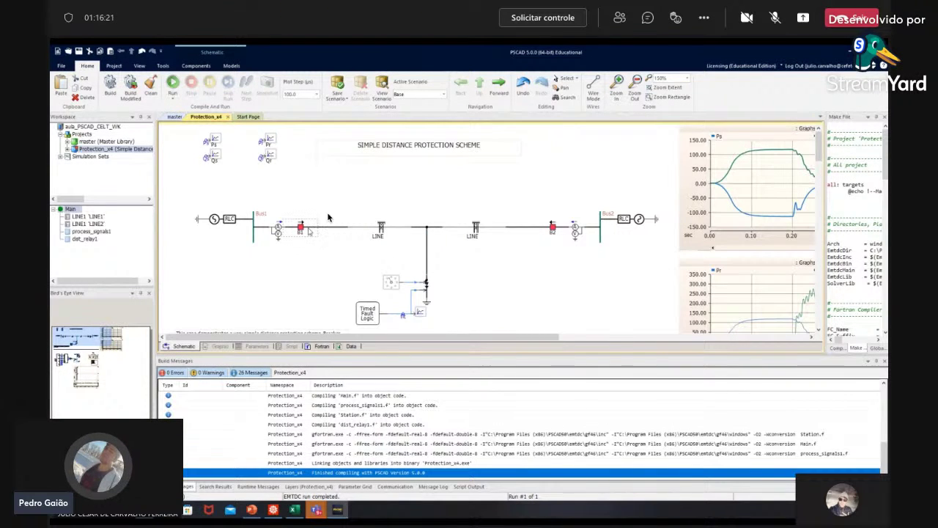
Step: Inspect breaker B1's info box, then scroll around the distance protection schematic
{"action": "mouse_move", "coordinate": [308, 231]}
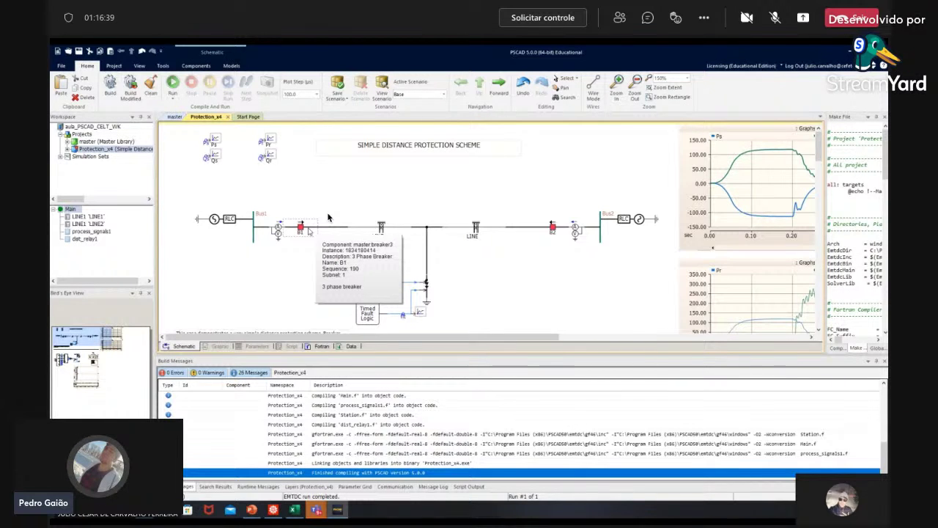
{"action": "left_click", "coordinate": [546, 284]}
{"action": "scroll", "coordinate": [545, 283], "scroll_direction": "down", "scroll_amount": 5}
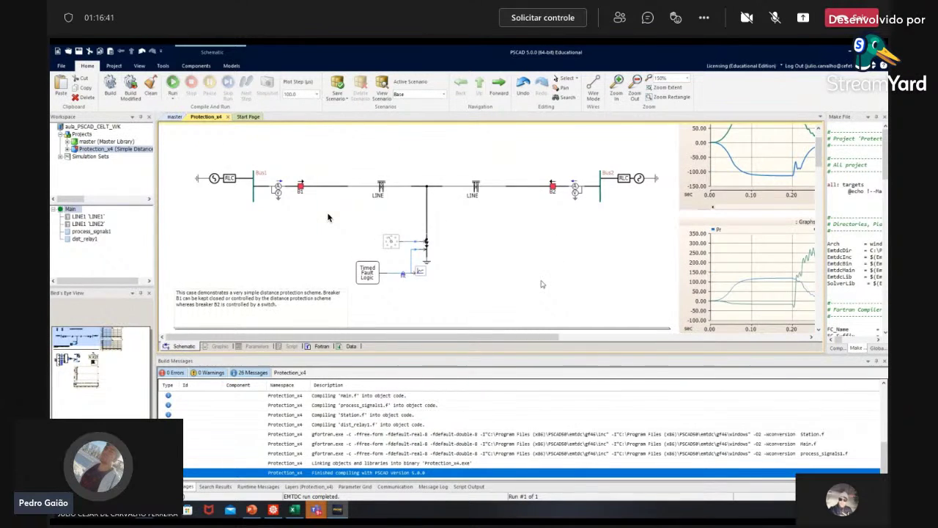
{"action": "scroll", "coordinate": [328, 216], "scroll_direction": "up", "scroll_amount": 2}
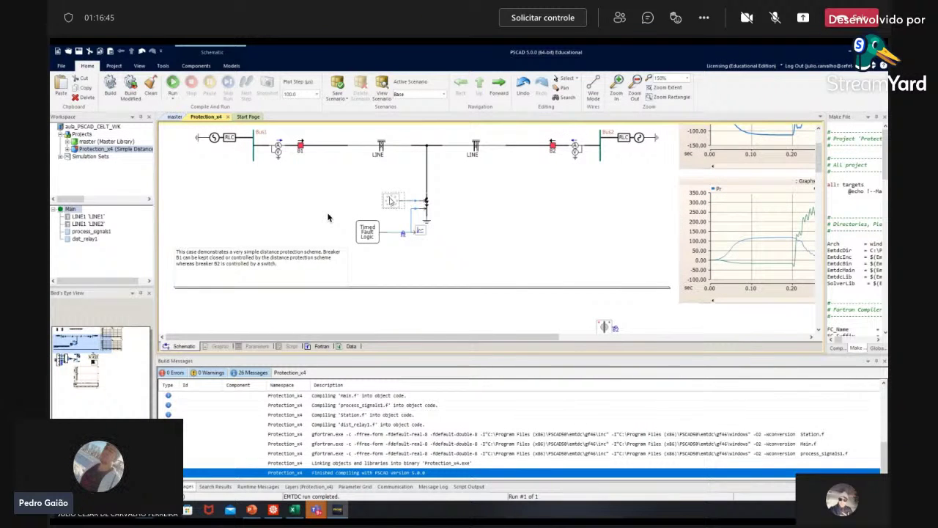
{"action": "scroll", "coordinate": [328, 217], "scroll_direction": "down", "scroll_amount": 2}
{"action": "scroll", "coordinate": [328, 217], "scroll_direction": "down", "scroll_amount": 2}
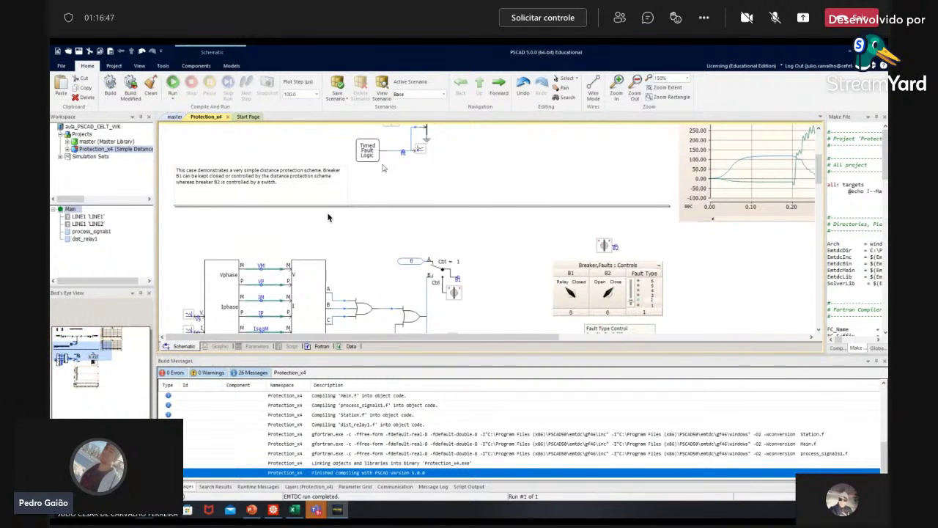
{"action": "scroll", "coordinate": [328, 216], "scroll_direction": "up", "scroll_amount": 4}
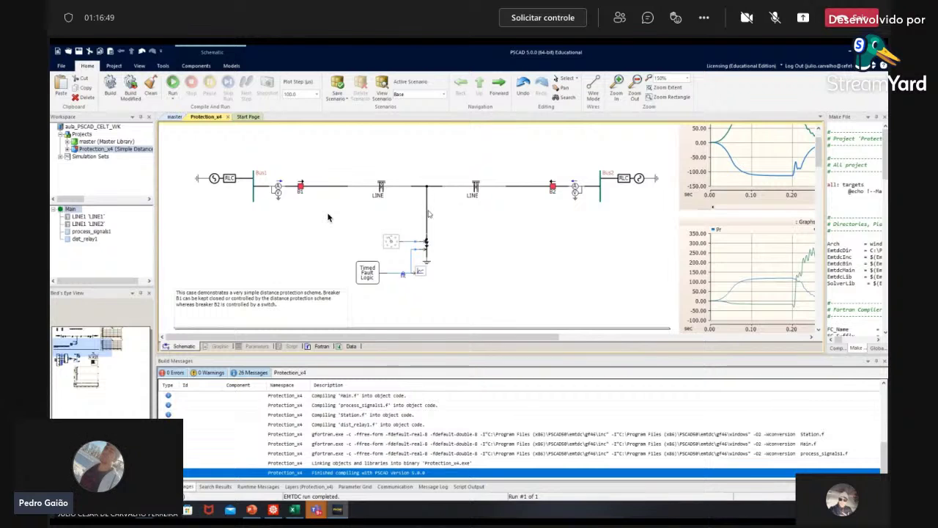
{"action": "scroll", "coordinate": [328, 217], "scroll_direction": "up", "scroll_amount": 2}
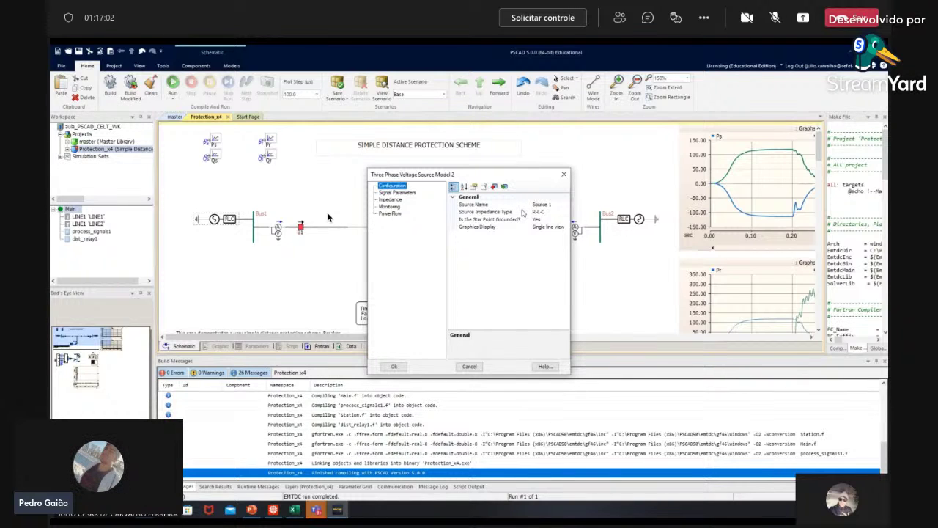
Step: Set the source's External Control of Voltage to Yes under Signal Parameters, then run
{"action": "left_click", "coordinate": [413, 195]}
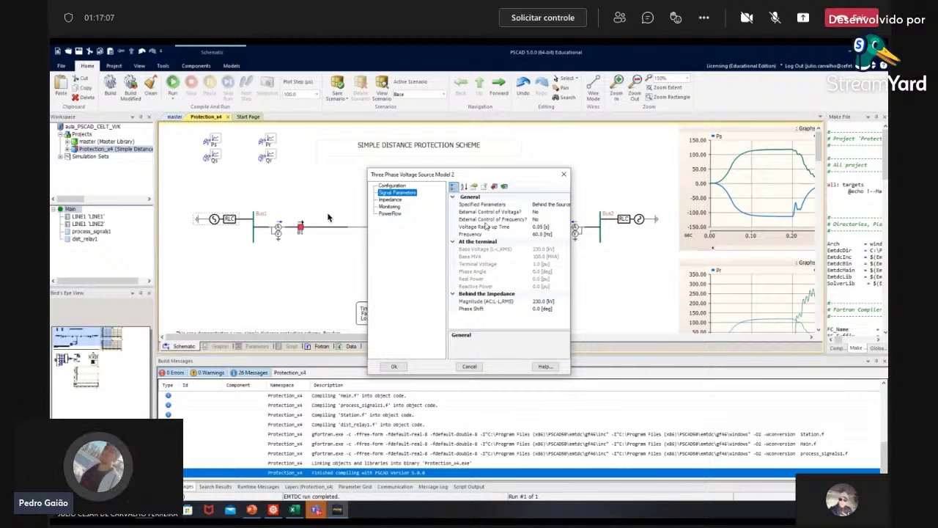
{"action": "left_click", "coordinate": [551, 212]}
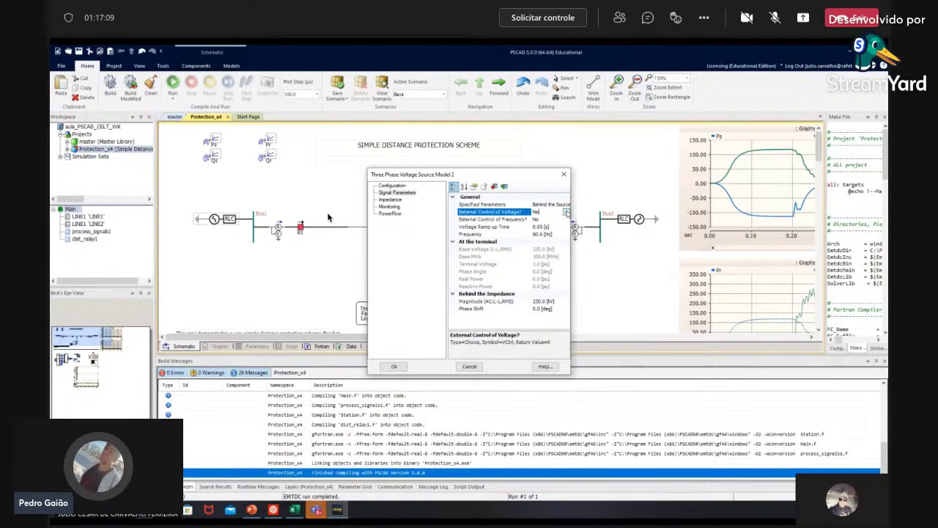
{"action": "left_click", "coordinate": [566, 212]}
{"action": "left_click", "coordinate": [542, 224]}
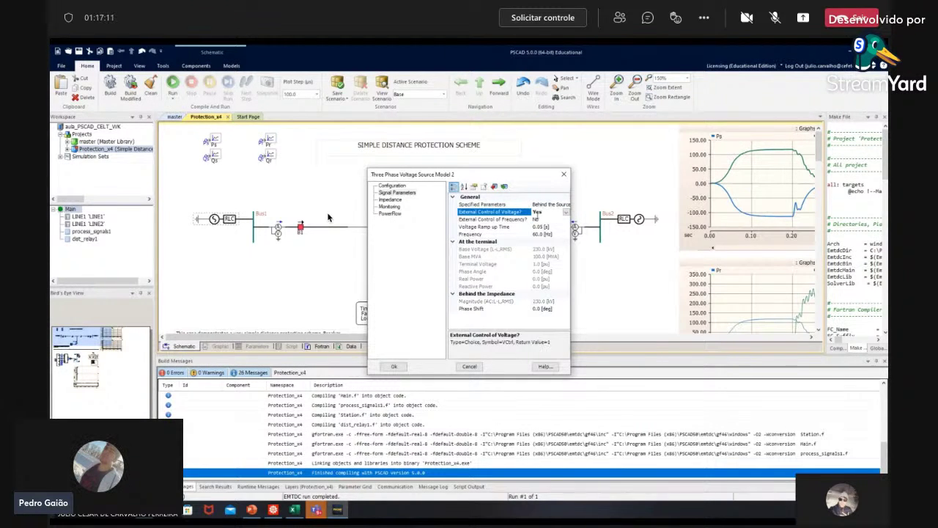
{"action": "left_click", "coordinate": [394, 366]}
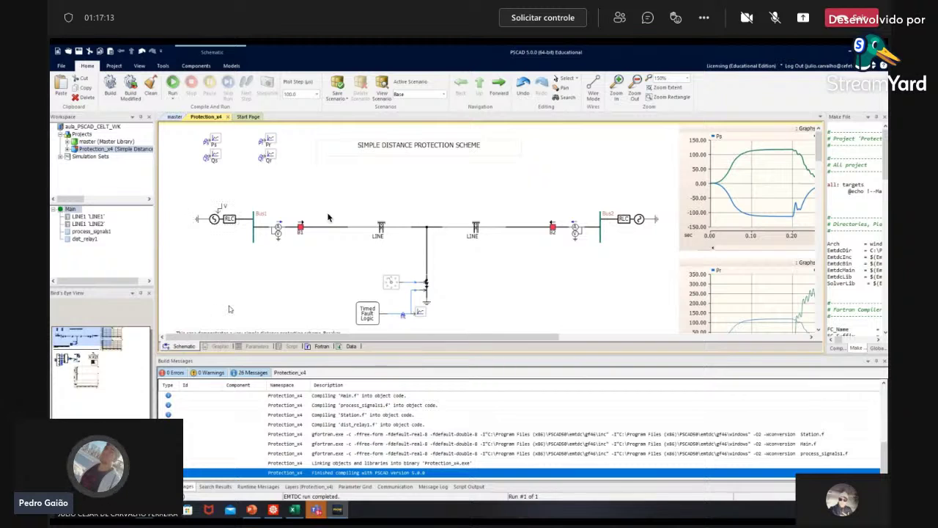
{"action": "left_click", "coordinate": [223, 206]}
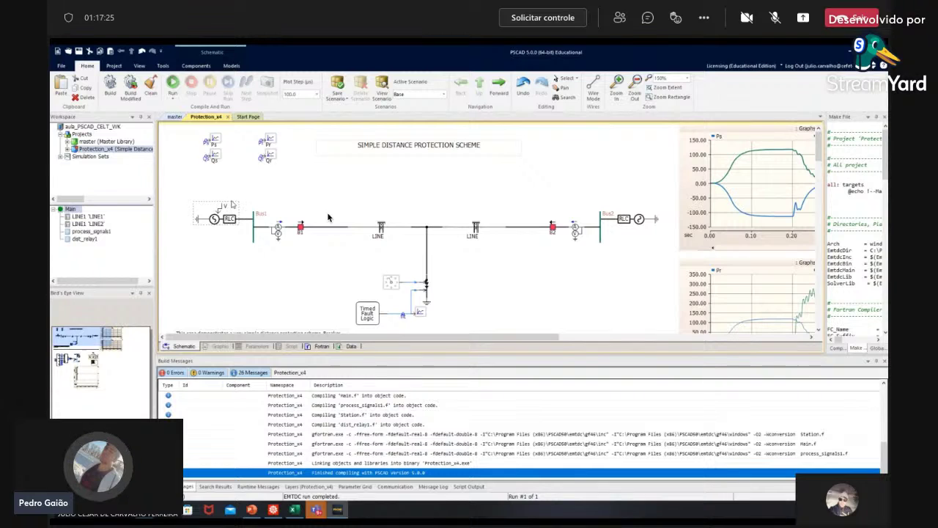
{"action": "left_click", "coordinate": [173, 82]}
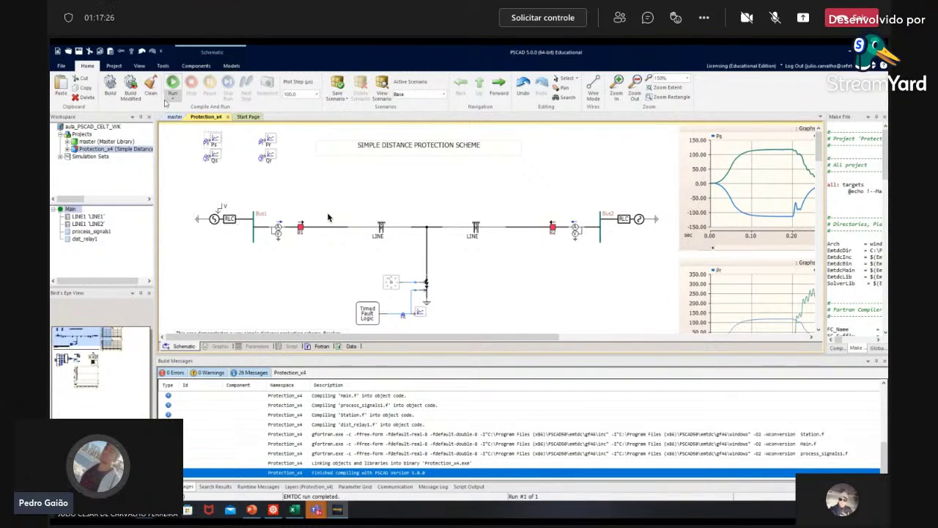
Step: Place a Var_1 variable slider from Data & I/O on the source's V input
{"action": "left_click", "coordinate": [192, 69]}
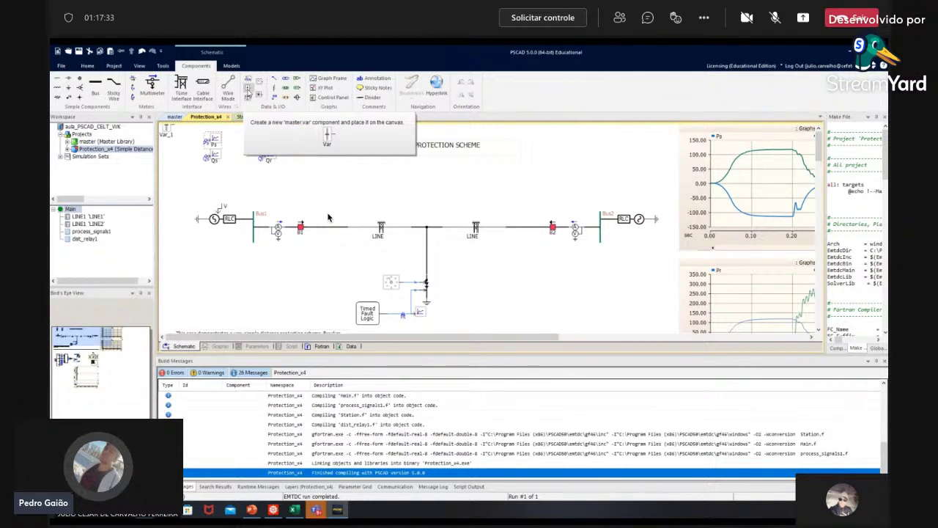
{"action": "left_click", "coordinate": [248, 91]}
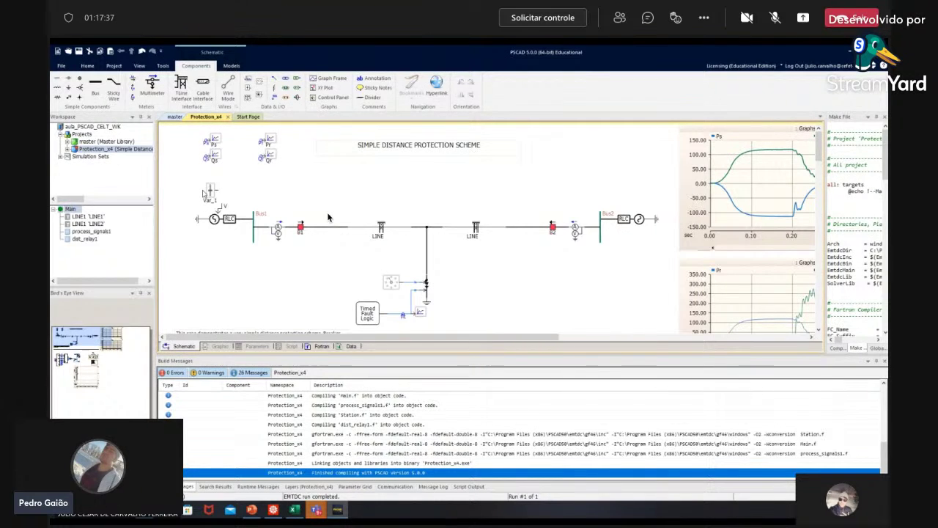
{"action": "left_click", "coordinate": [210, 192]}
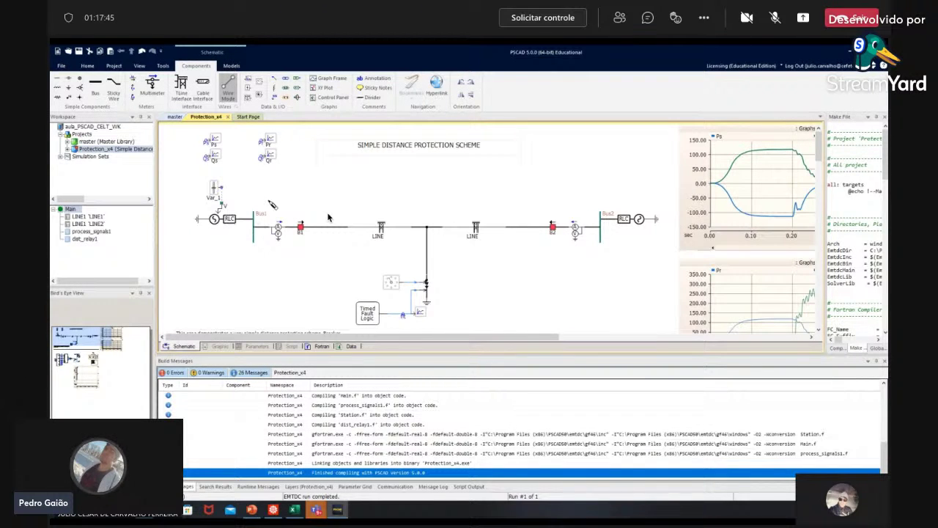
{"action": "key", "text": "Escape"}
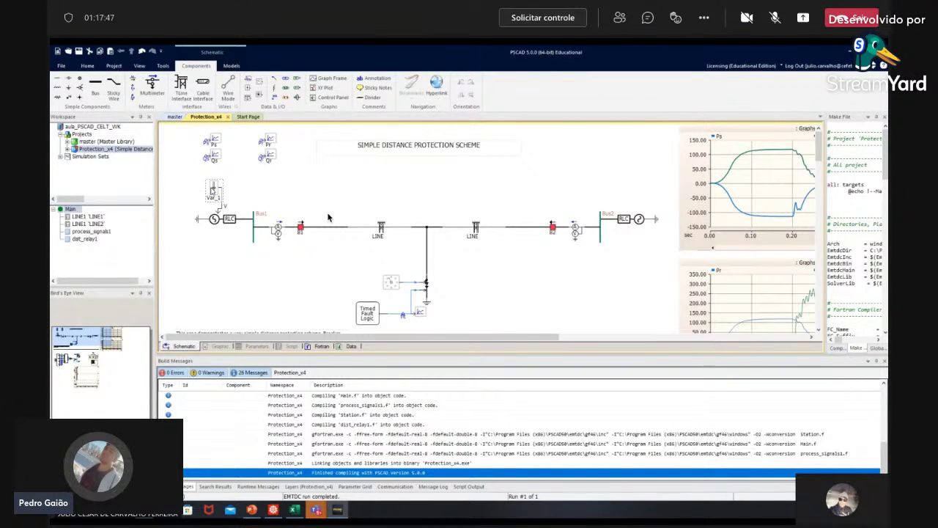
{"action": "left_click", "coordinate": [278, 202]}
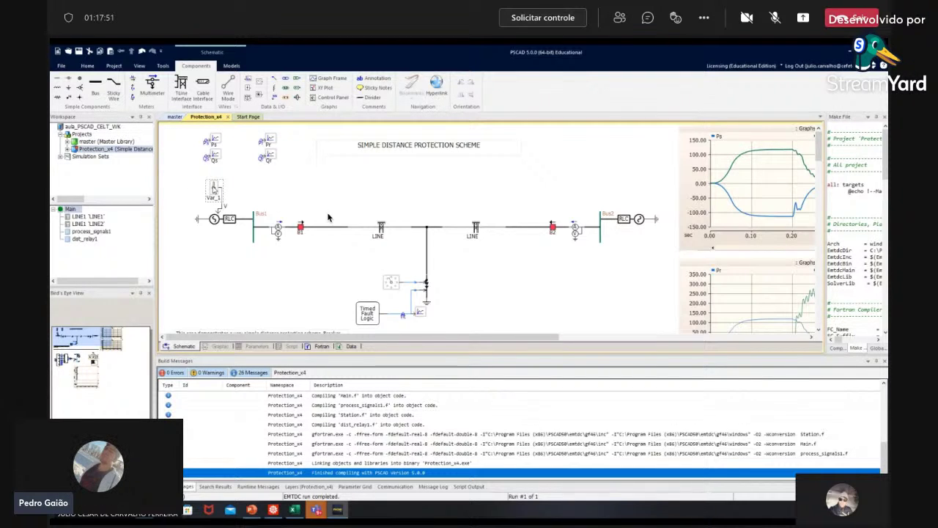
Step: Add a Control Panel from Controls below the three-phase voltage source
{"action": "right_click", "coordinate": [272, 176]}
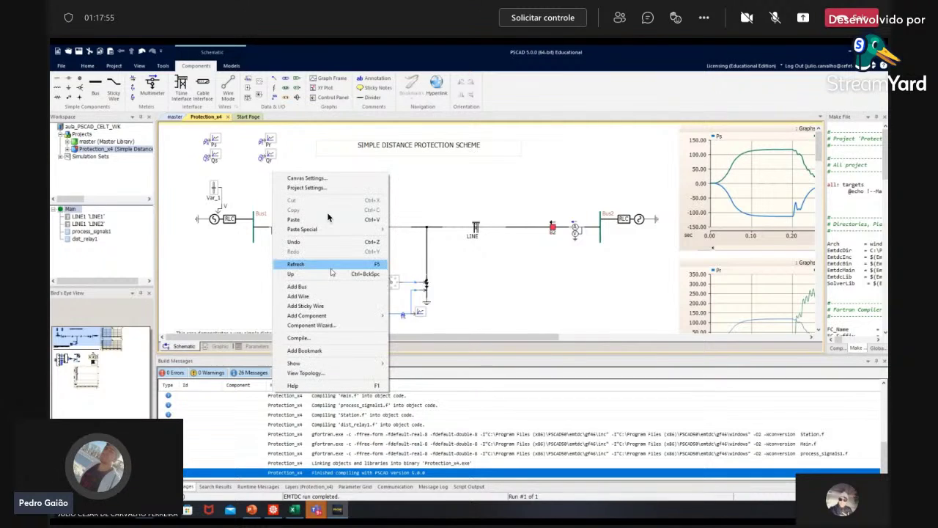
{"action": "mouse_move", "coordinate": [329, 317]}
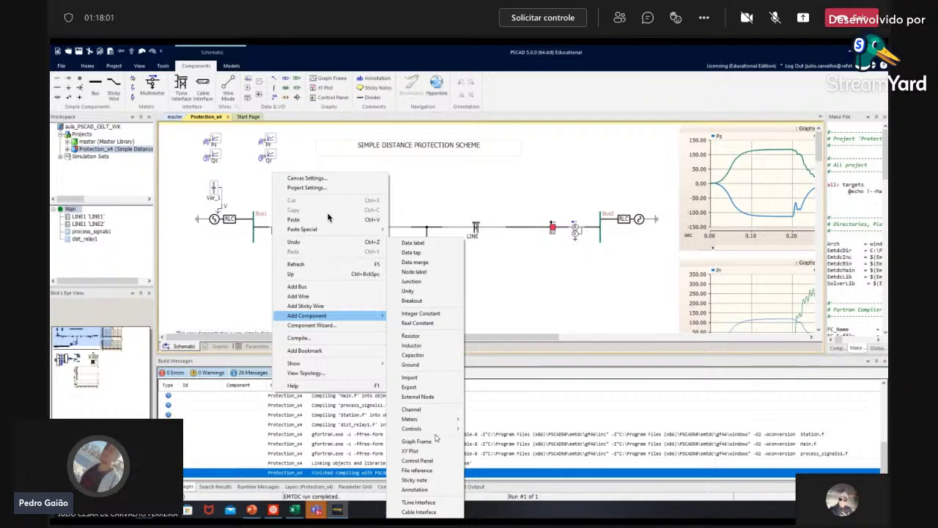
{"action": "mouse_move", "coordinate": [434, 434]}
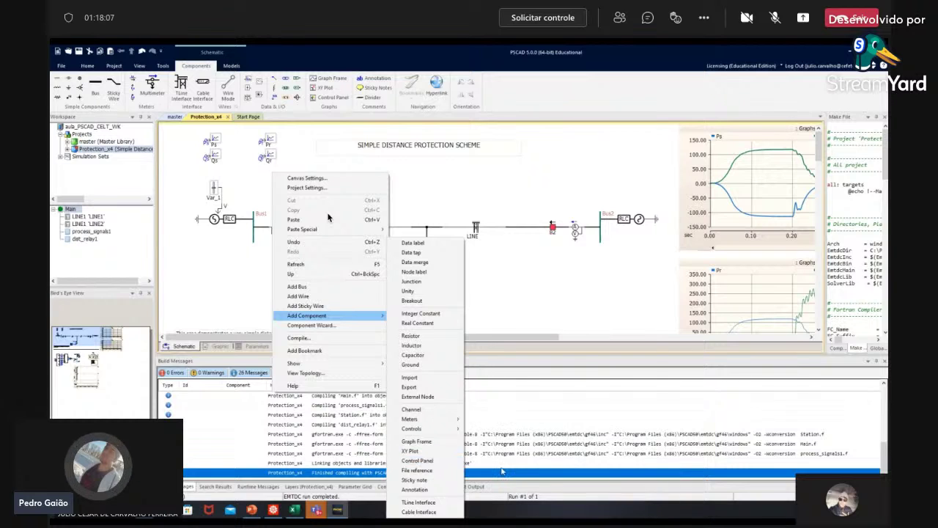
{"action": "left_click", "coordinate": [424, 462]}
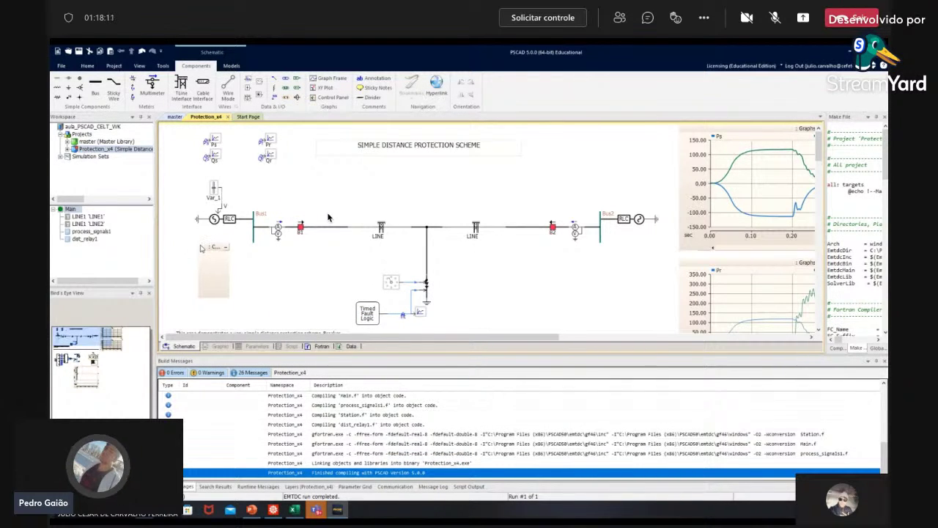
{"action": "left_click", "coordinate": [219, 268]}
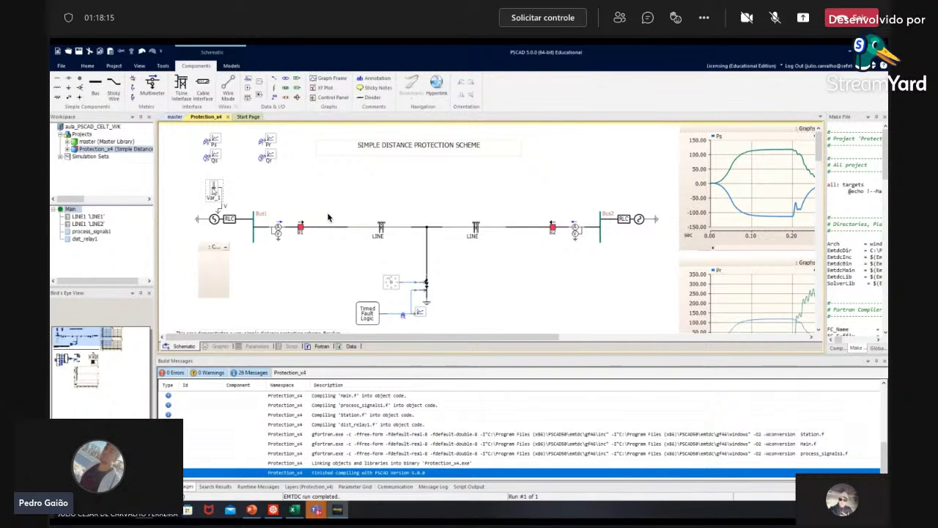
Step: Drag the Var_1 slider into the new control panel
{"action": "left_click", "coordinate": [215, 189]}
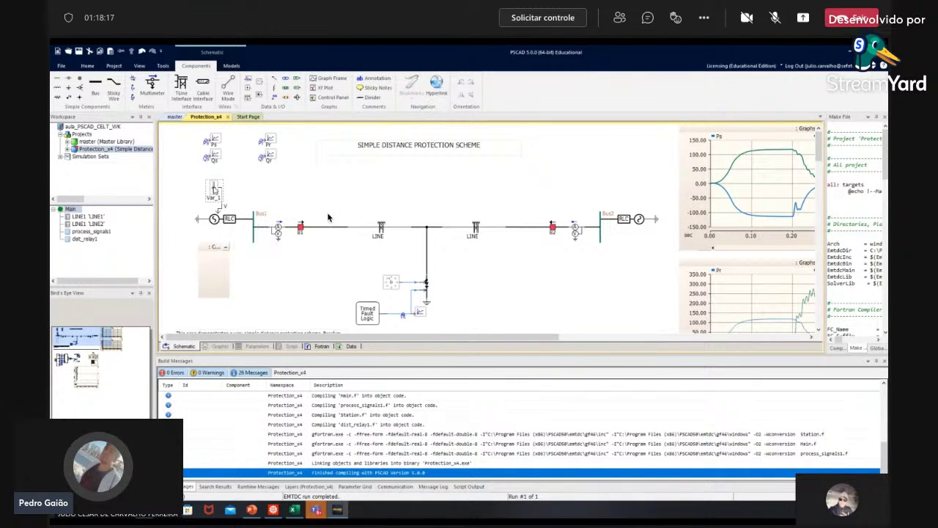
{"action": "left_click_drag", "start_coordinate": [215, 193], "coordinate": [218, 277]}
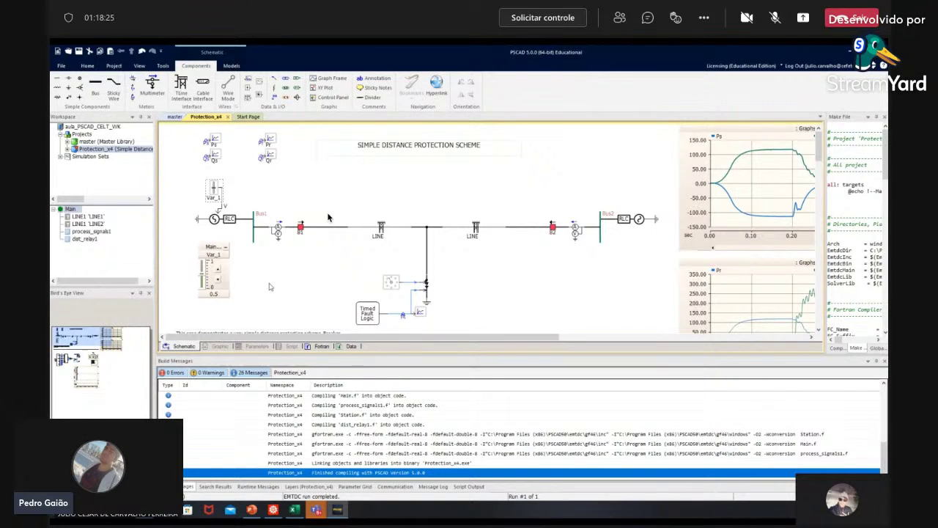
{"action": "right_click", "coordinate": [212, 187]}
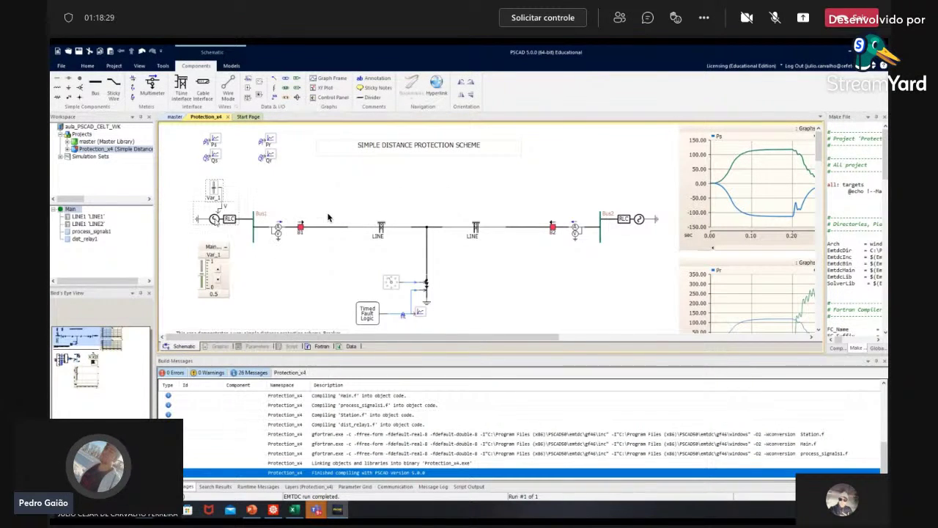
{"action": "left_click", "coordinate": [327, 217]}
Step: Set the Var_1 slider's Maximum Value to 250 and Initial Value to 230
{"action": "right_click", "coordinate": [214, 188]}
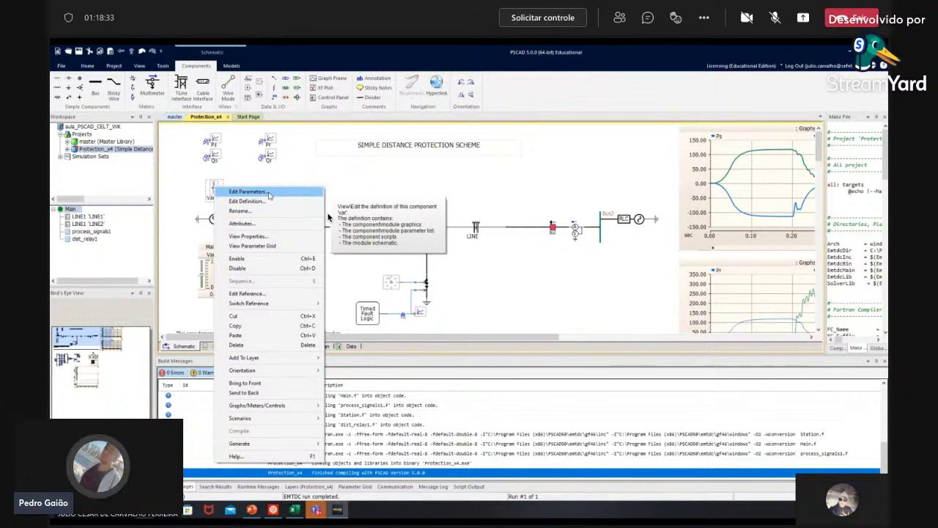
{"action": "key", "text": "Escape"}
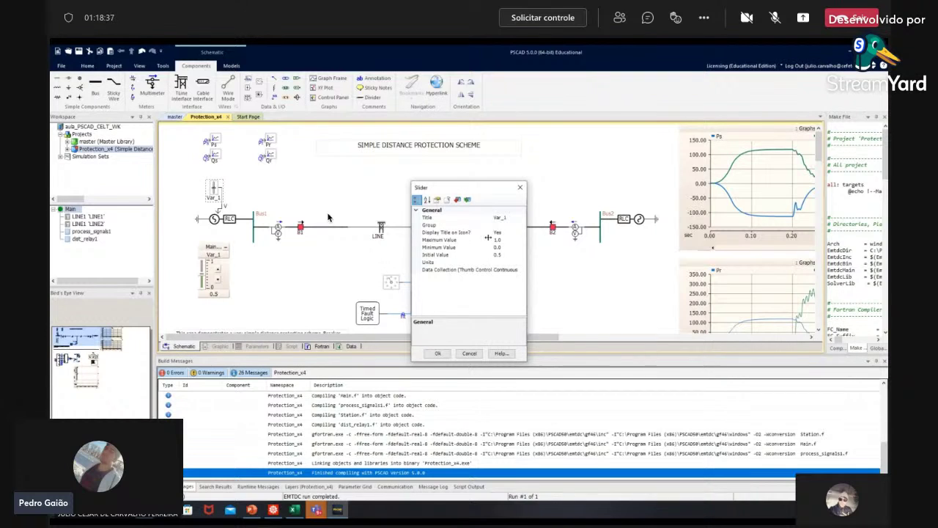
{"action": "left_click", "coordinate": [505, 240]}
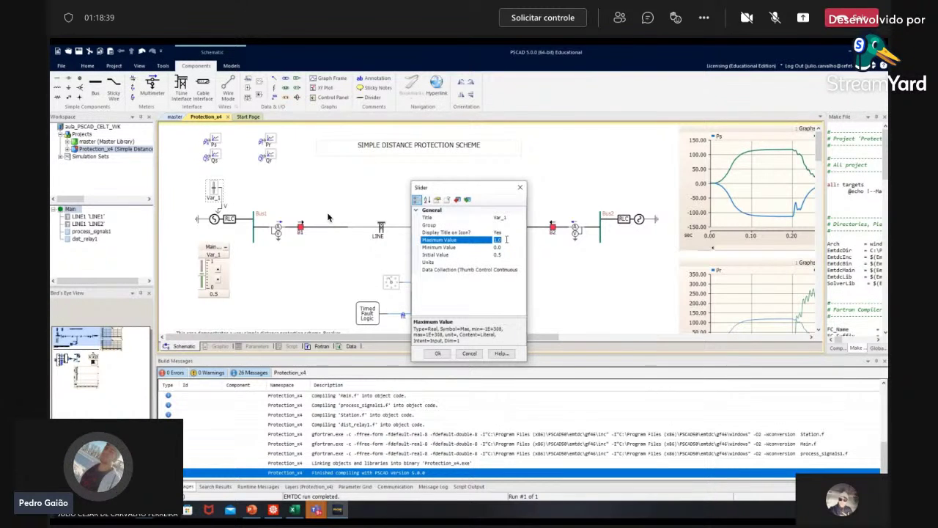
{"action": "type", "text": "25"}
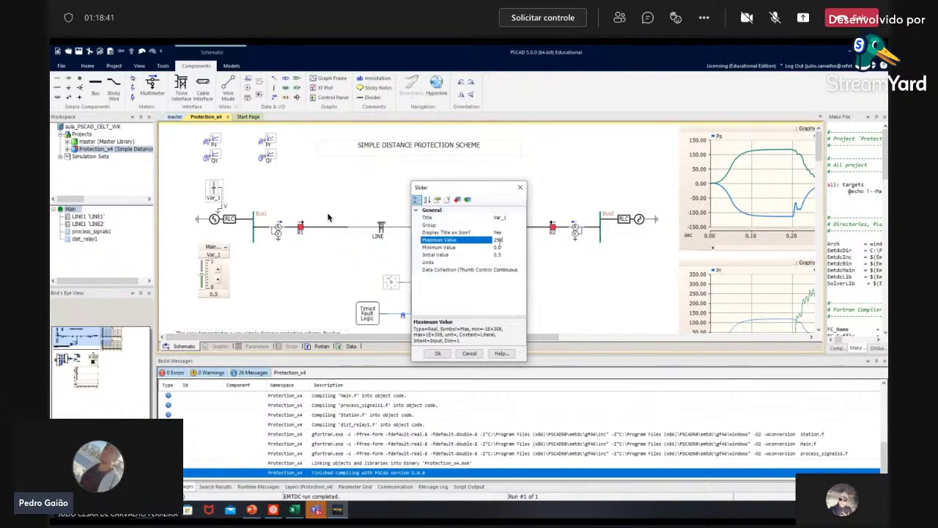
{"action": "type", "text": "0"}
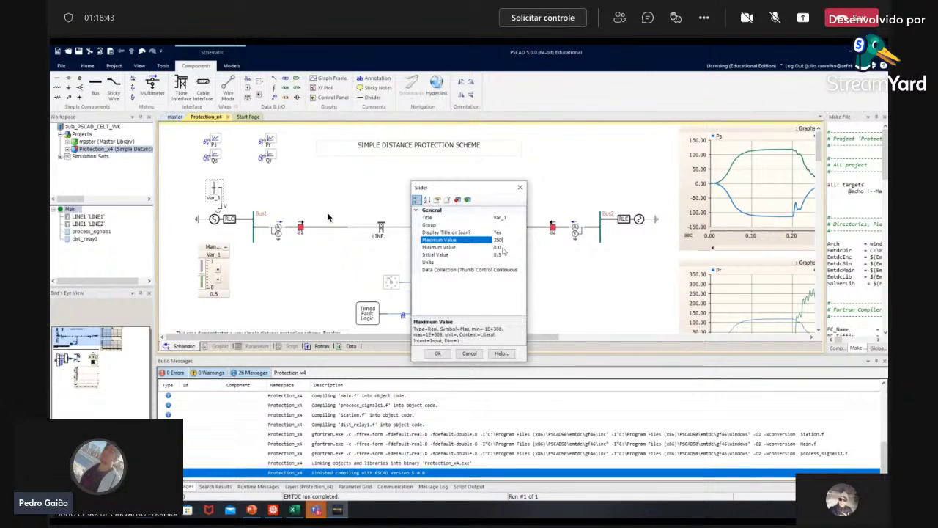
{"action": "left_click", "coordinate": [503, 255]}
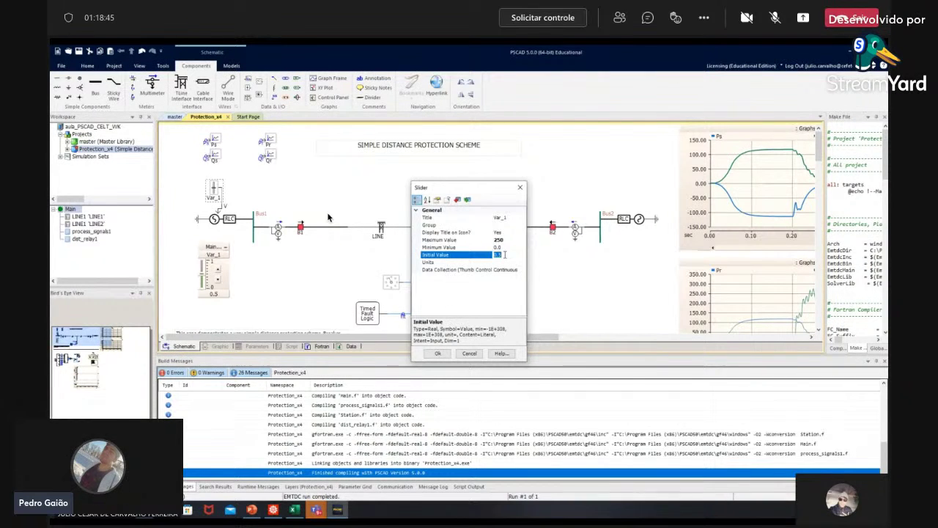
{"action": "type", "text": "230"}
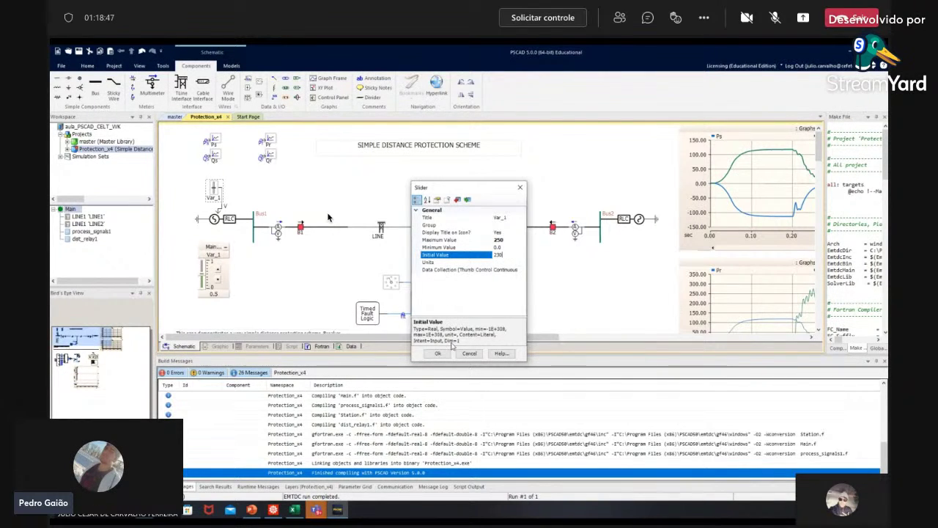
{"action": "left_click", "coordinate": [438, 354]}
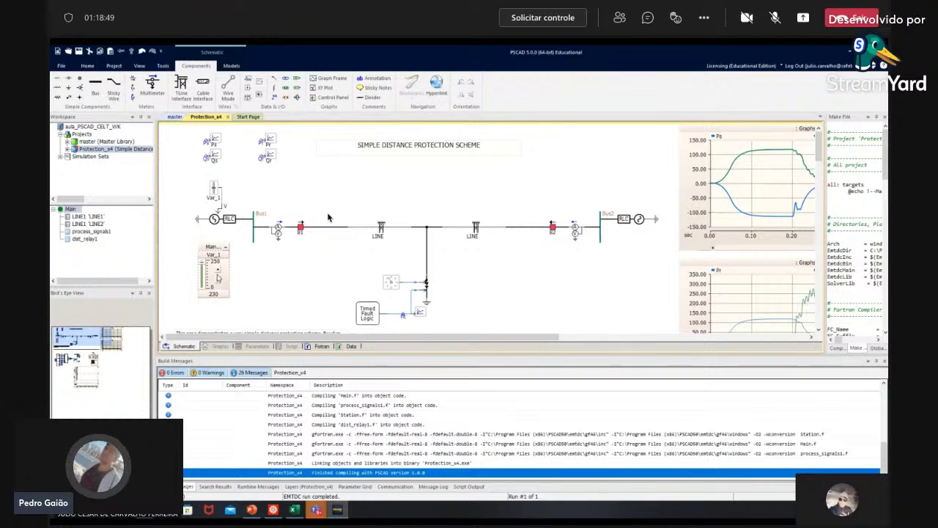
Step: Run the case, review Project Settings unchanged, and restart the simulation with F5
{"action": "left_click", "coordinate": [87, 66]}
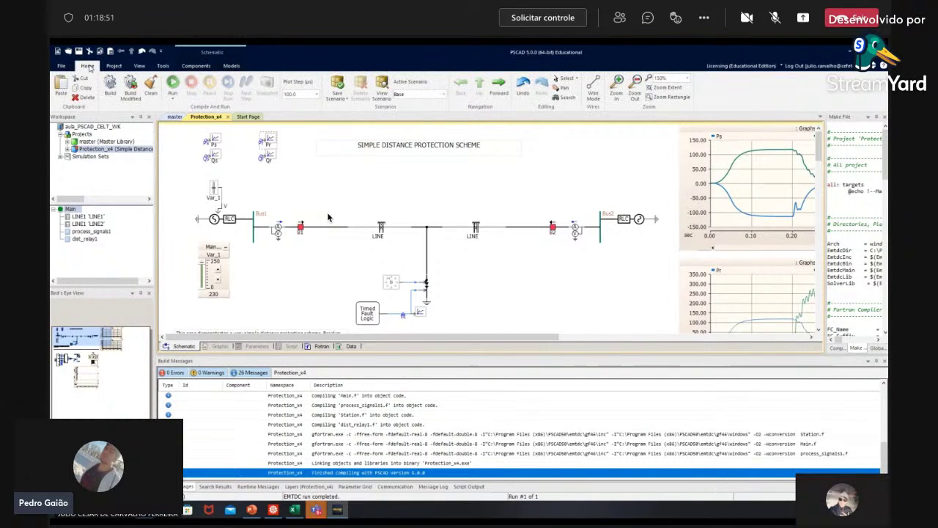
{"action": "left_click", "coordinate": [172, 83]}
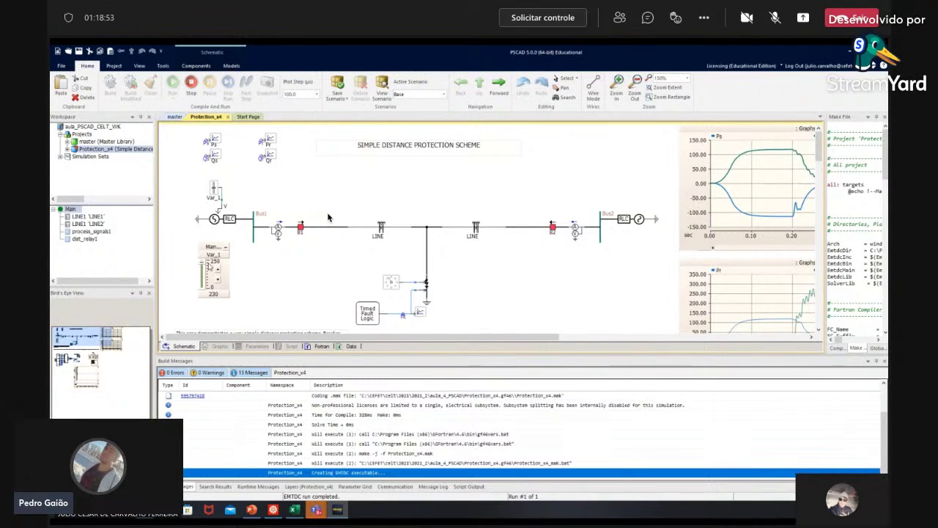
{"action": "scroll", "coordinate": [328, 218], "scroll_direction": "down", "scroll_amount": 5}
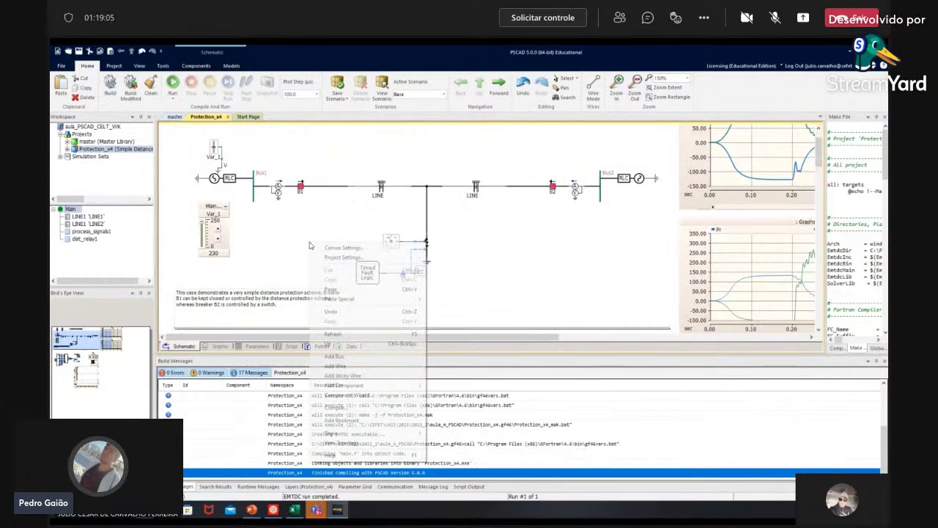
{"action": "left_click", "coordinate": [341, 258]}
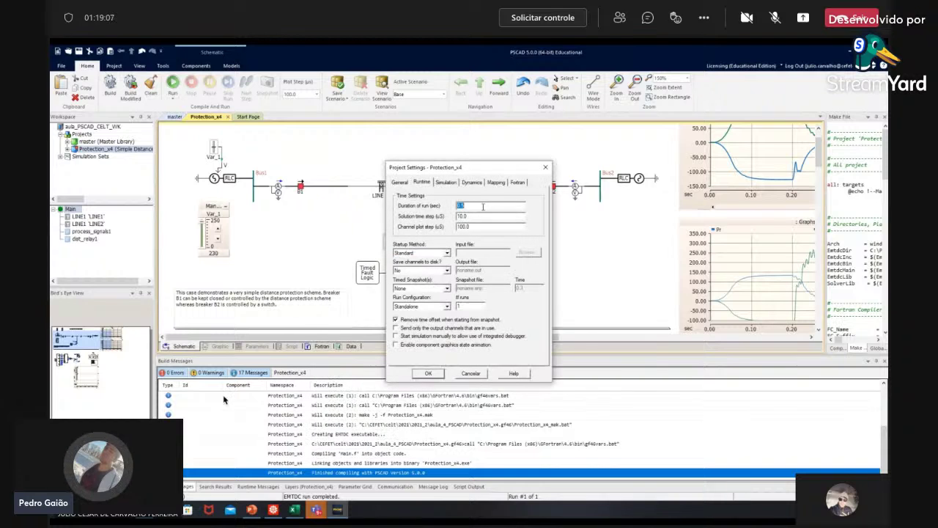
{"action": "left_click", "coordinate": [428, 372]}
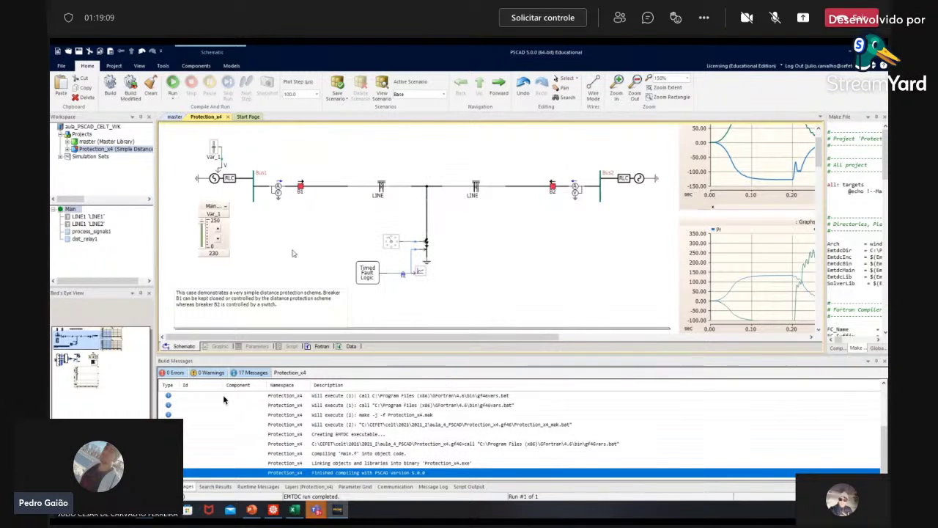
{"action": "key", "text": "F5"}
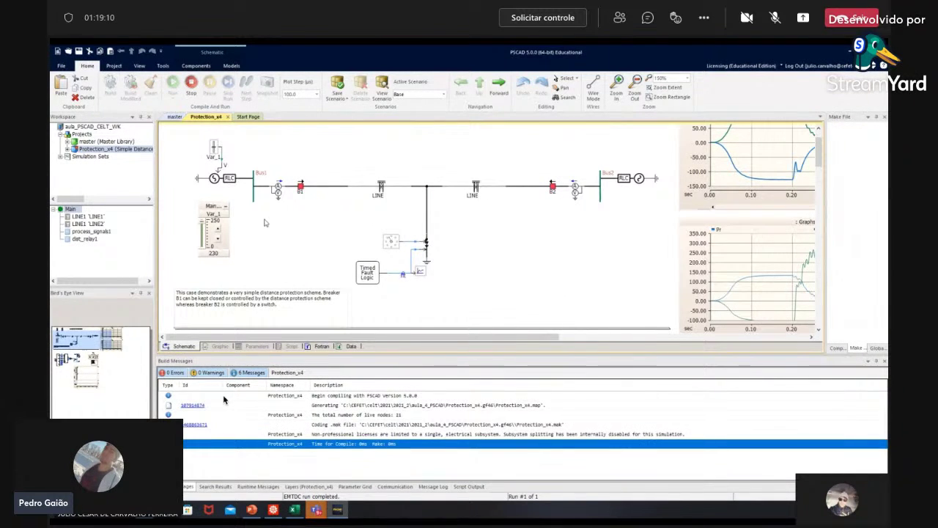
{"action": "mouse_move", "coordinate": [225, 257]}
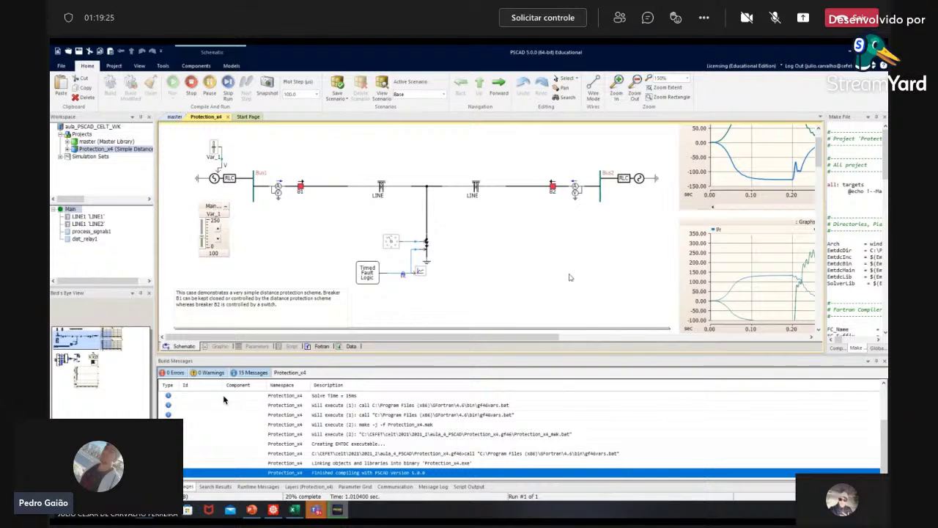
Step: Scroll through the voltage, current and power plots while the simulation runs
{"action": "scroll", "coordinate": [585, 269], "scroll_direction": "down", "scroll_amount": 5}
{"action": "scroll", "coordinate": [565, 277], "scroll_direction": "up", "scroll_amount": 6}
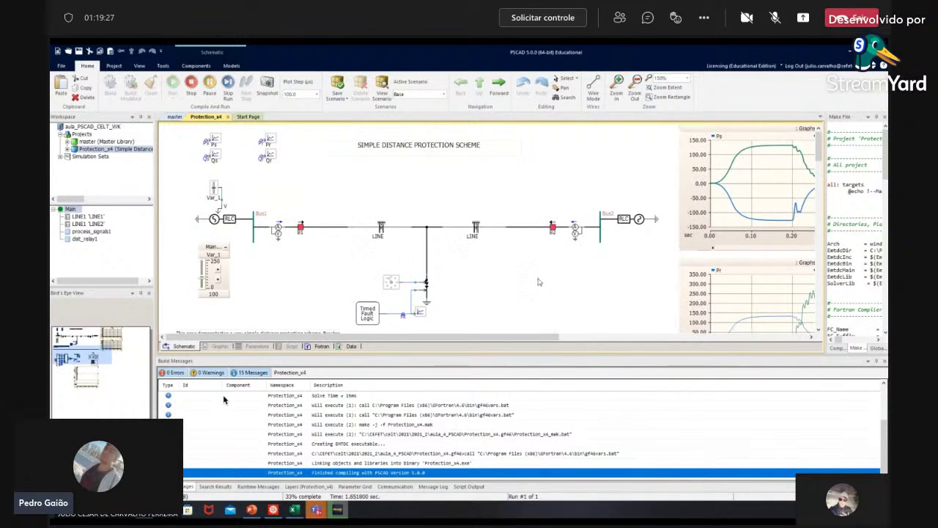
{"action": "scroll", "coordinate": [503, 339], "scroll_direction": "right", "scroll_amount": 5}
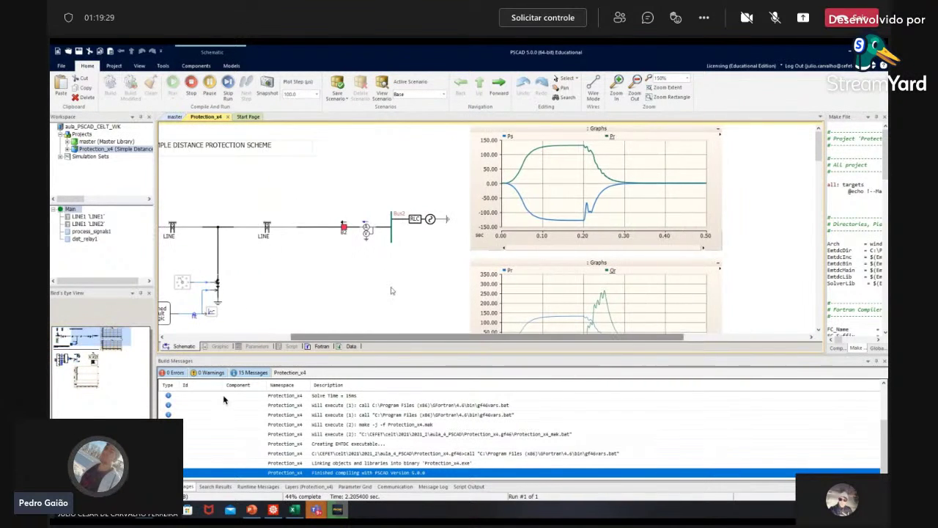
{"action": "scroll", "coordinate": [391, 291], "scroll_direction": "down", "scroll_amount": 5}
{"action": "scroll", "coordinate": [389, 289], "scroll_direction": "up", "scroll_amount": 7}
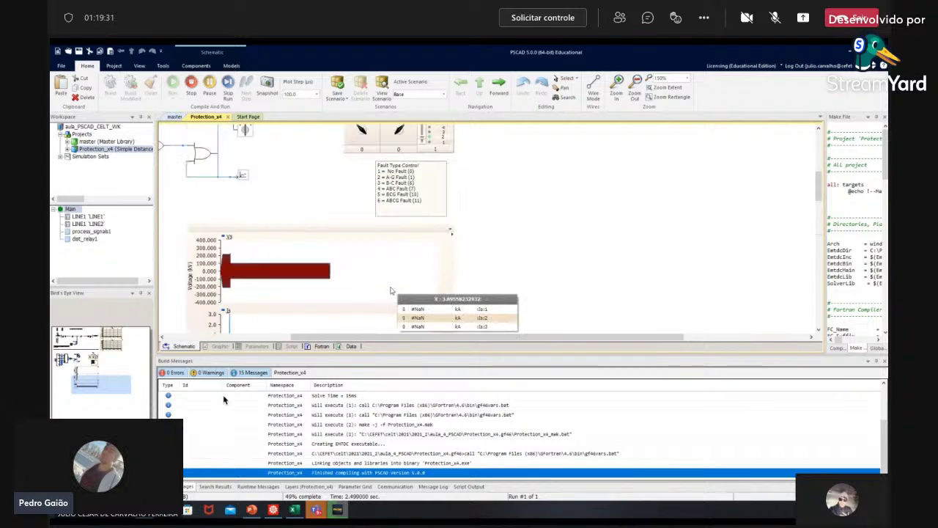
{"action": "scroll", "coordinate": [320, 286], "scroll_direction": "down", "scroll_amount": 3}
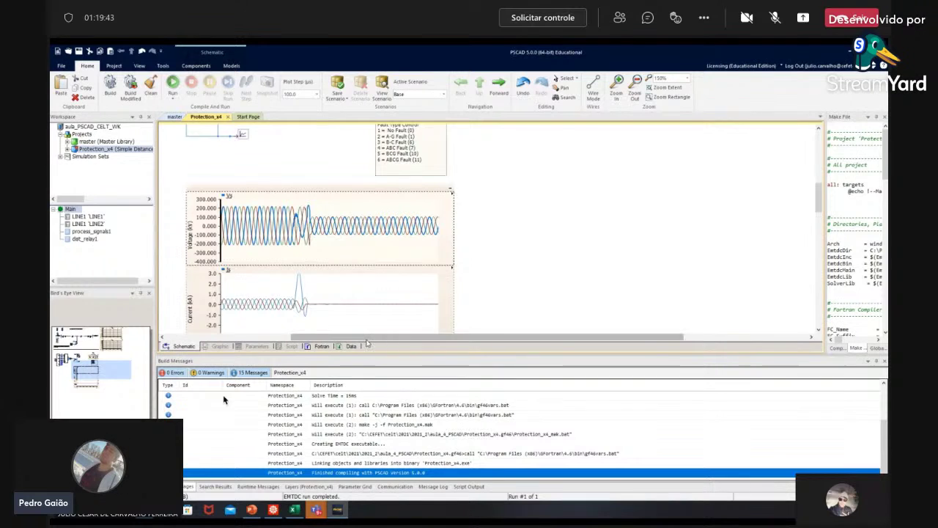
Step: Move the Var_1 source-voltage slider to about 100 and check the plots' response
{"action": "left_click_drag", "start_coordinate": [361, 339], "coordinate": [222, 341]}
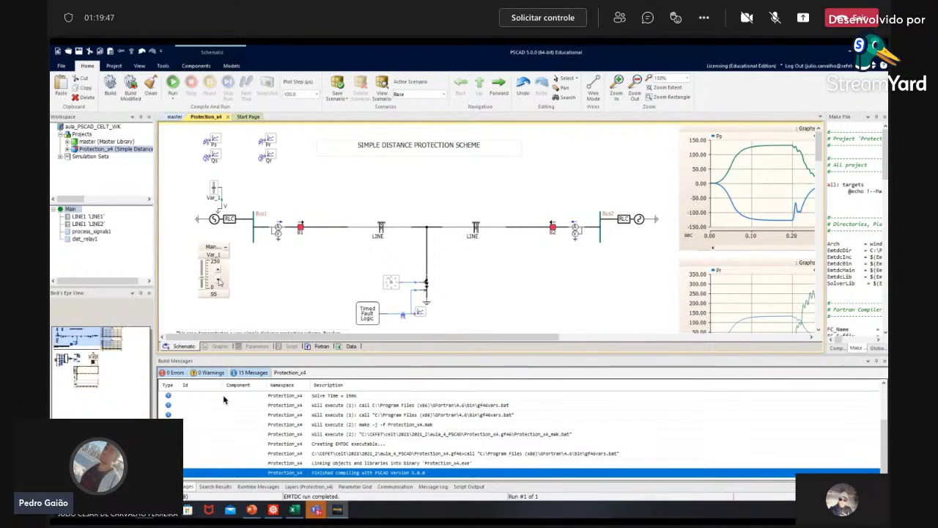
{"action": "left_click_drag", "start_coordinate": [219, 281], "coordinate": [219, 270]}
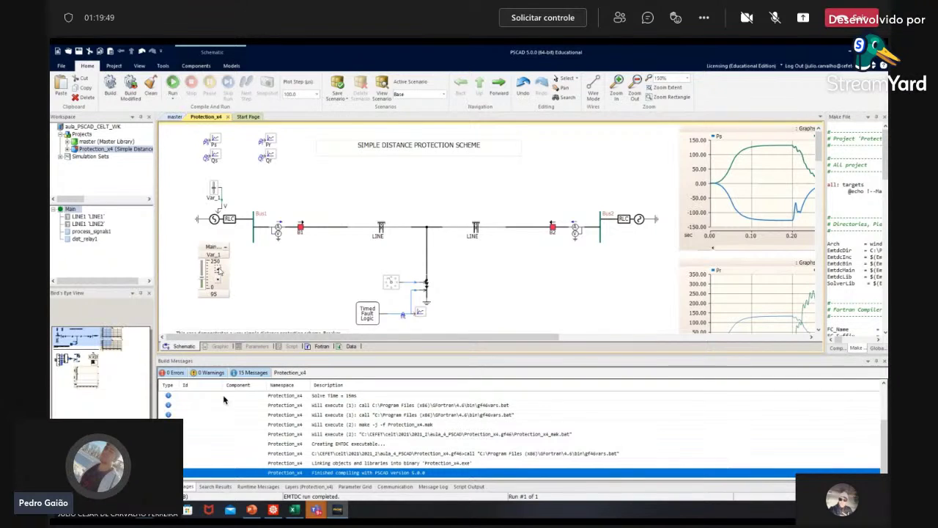
{"action": "left_click", "coordinate": [218, 270]}
{"action": "left_click", "coordinate": [219, 270]}
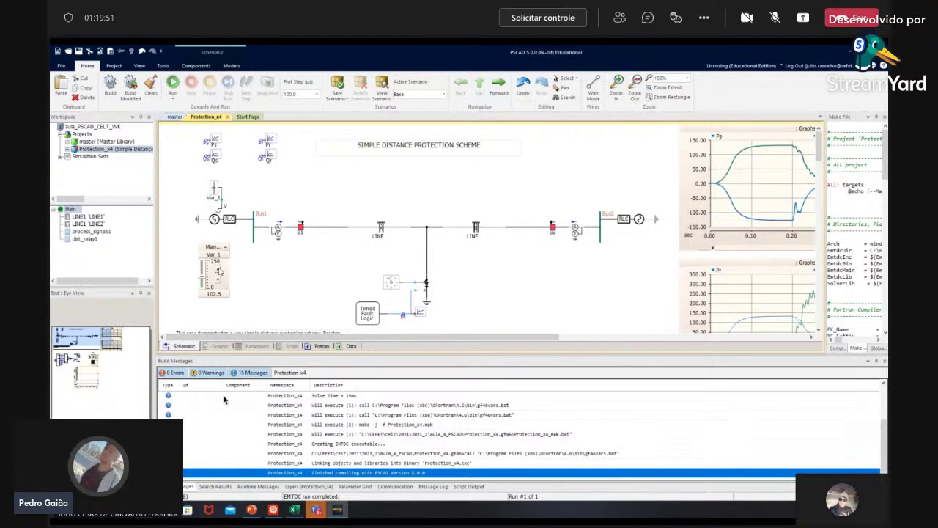
{"action": "scroll", "coordinate": [484, 235], "scroll_direction": "down", "scroll_amount": 3}
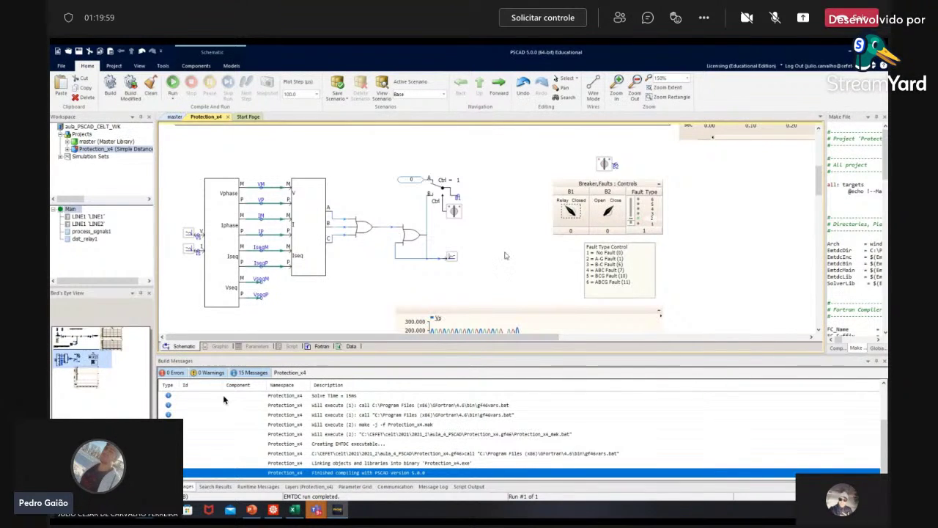
{"action": "scroll", "coordinate": [504, 256], "scroll_direction": "down", "scroll_amount": 3}
{"action": "scroll", "coordinate": [504, 257], "scroll_direction": "up", "scroll_amount": 6}
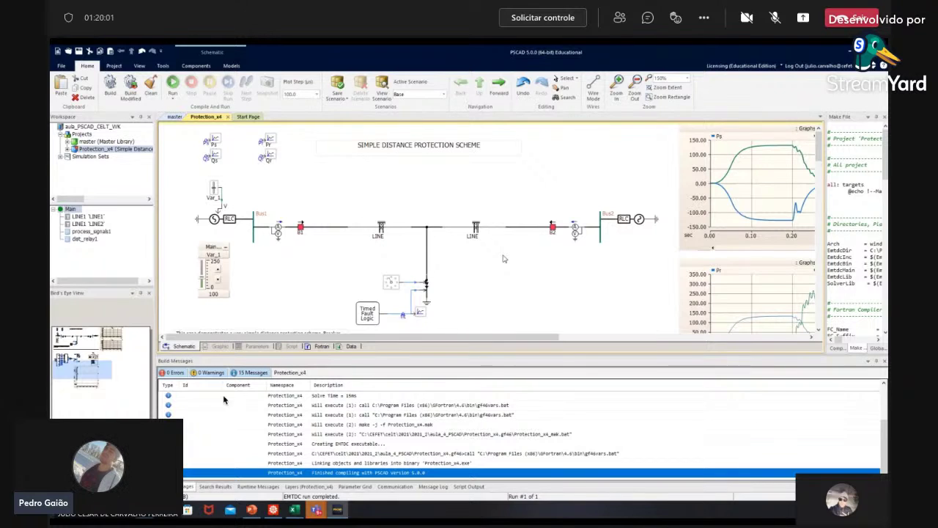